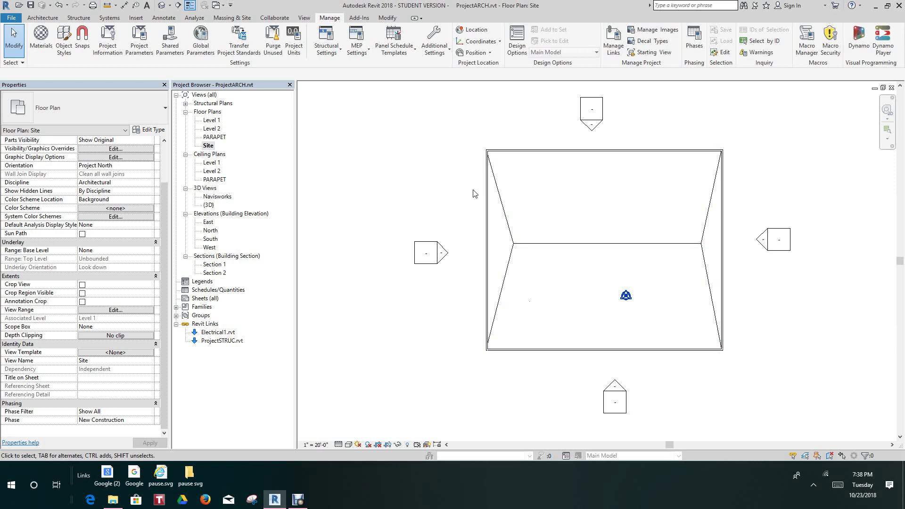
# - Start a new toposurface in the Site floor plan
pyautogui.scroll(-2, 497, 150)
pyautogui.moveTo(550, 212); pyautogui.dragTo(555, 242, button='middle')
pyautogui.scroll(-2, 544, 236)
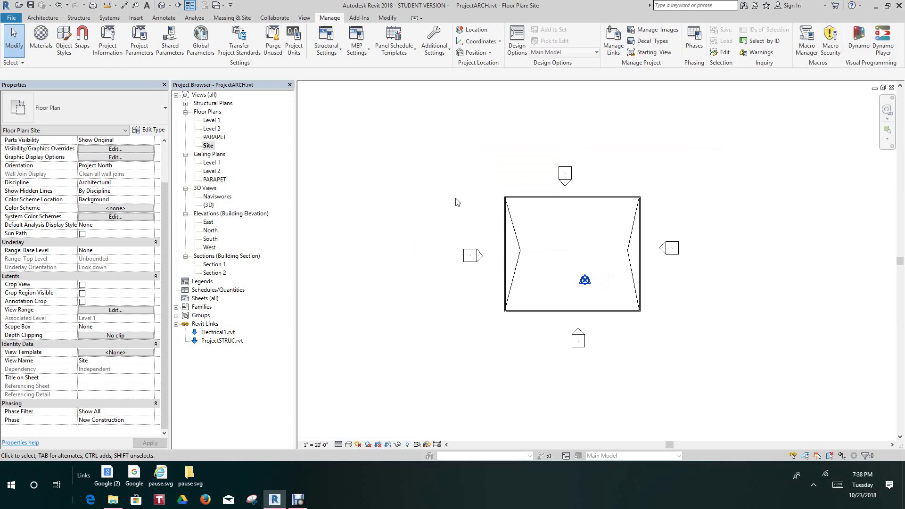
pyautogui.click(232, 18)
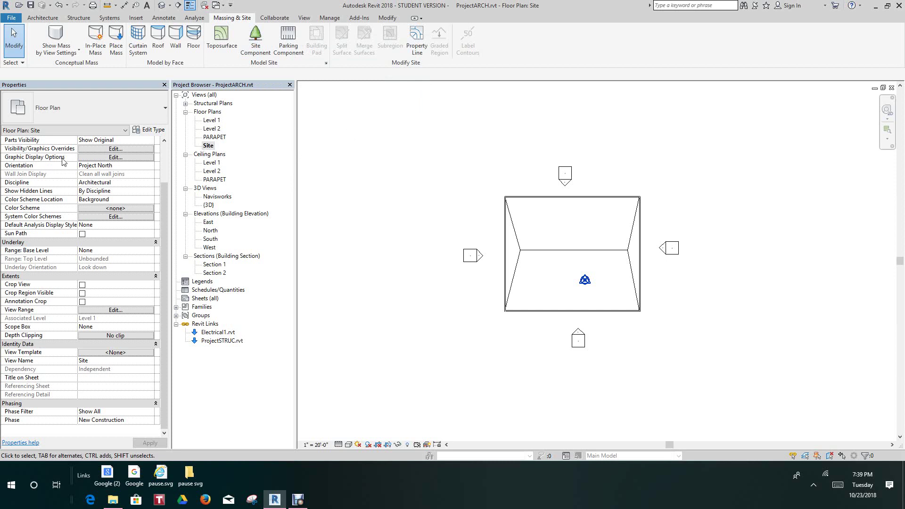
pyautogui.scroll(2, 580, 197)
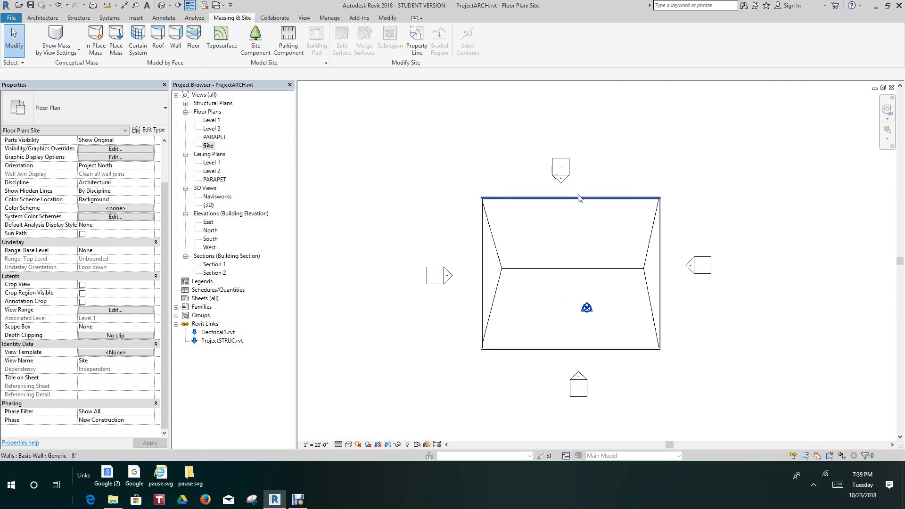
pyautogui.moveTo(572, 231); pyautogui.dragTo(520, 207, button='middle')
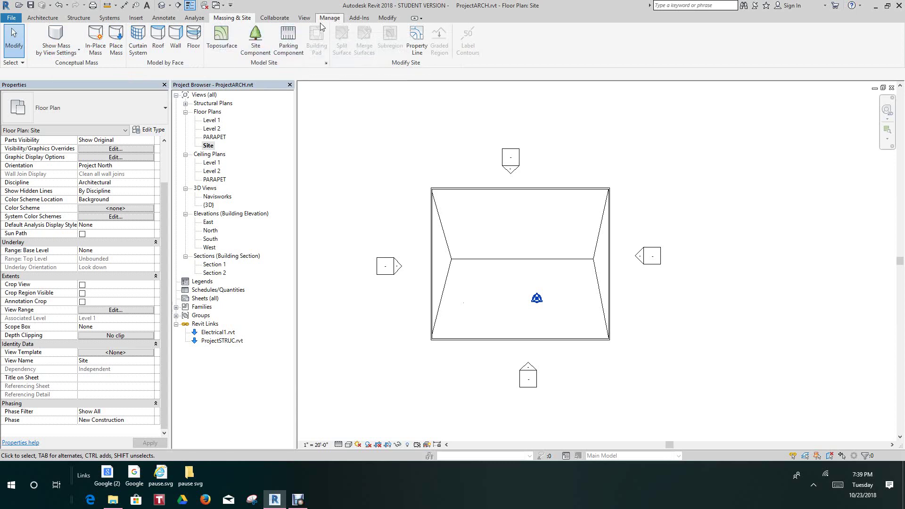
pyautogui.scroll(-1, 397, 91)
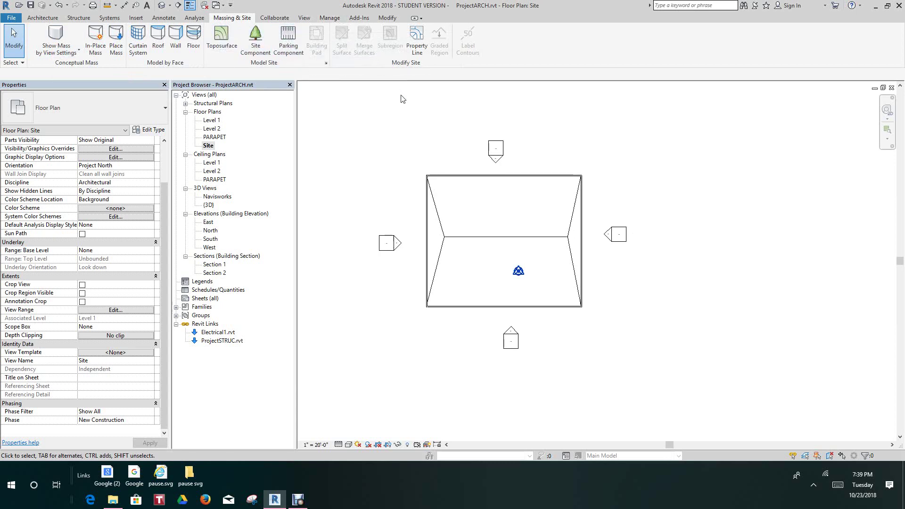
pyautogui.moveTo(411, 105); pyautogui.dragTo(420, 133, button='middle')
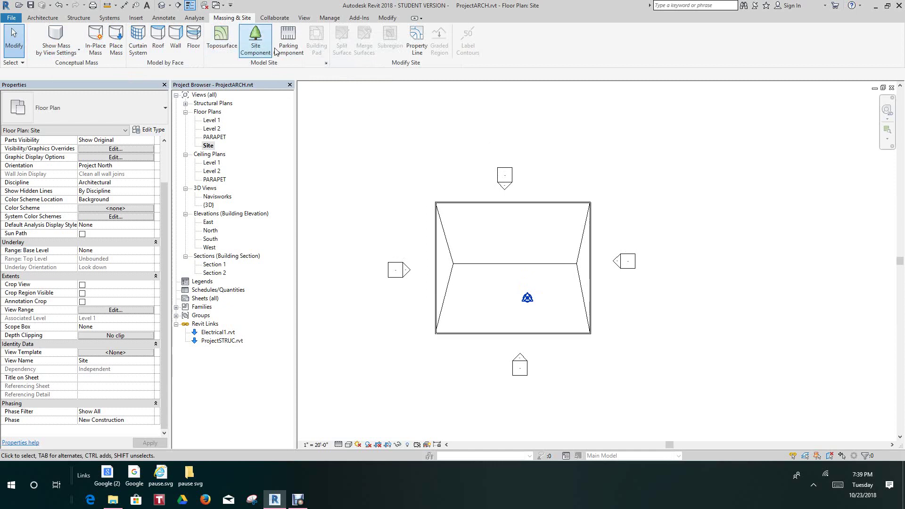
pyautogui.click(224, 40)
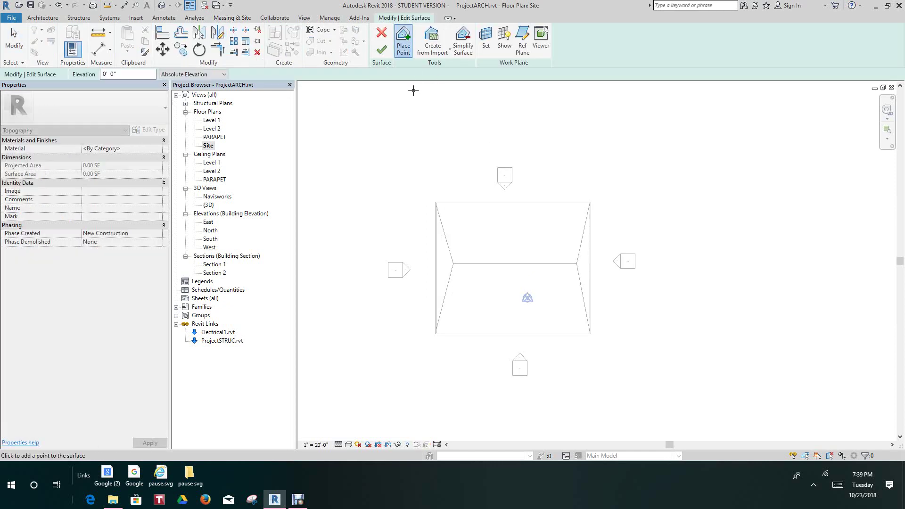
pyautogui.scroll(2, 395, 150)
pyautogui.scroll(-2, 398, 148)
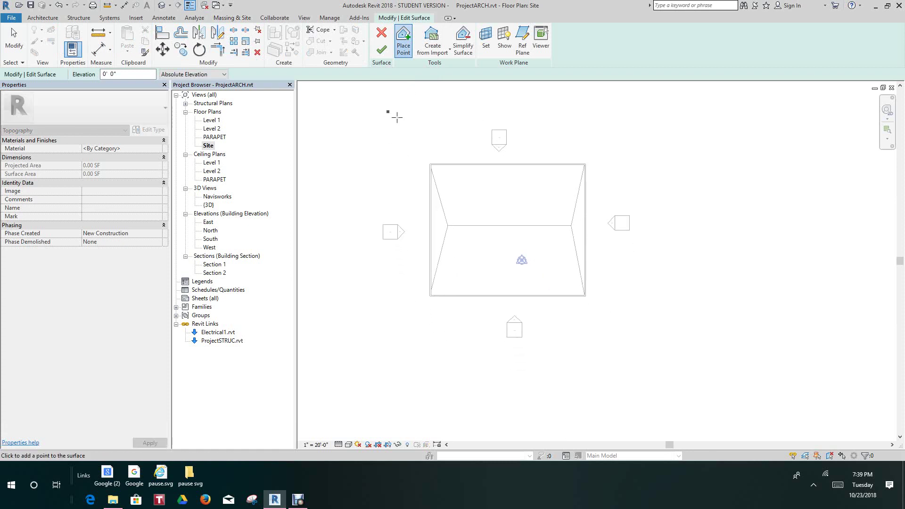
pyautogui.scroll(2, 405, 126)
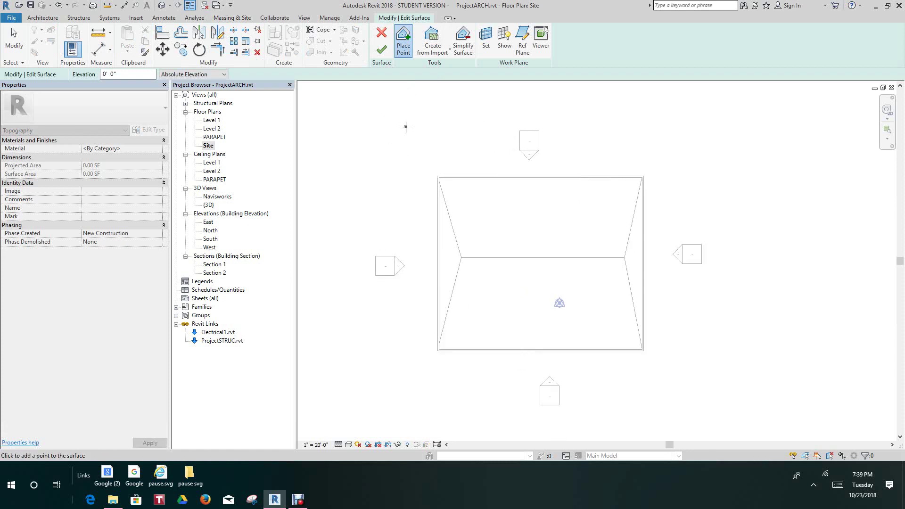
pyautogui.click(304, 126)
pyautogui.scroll(-2, 407, 131)
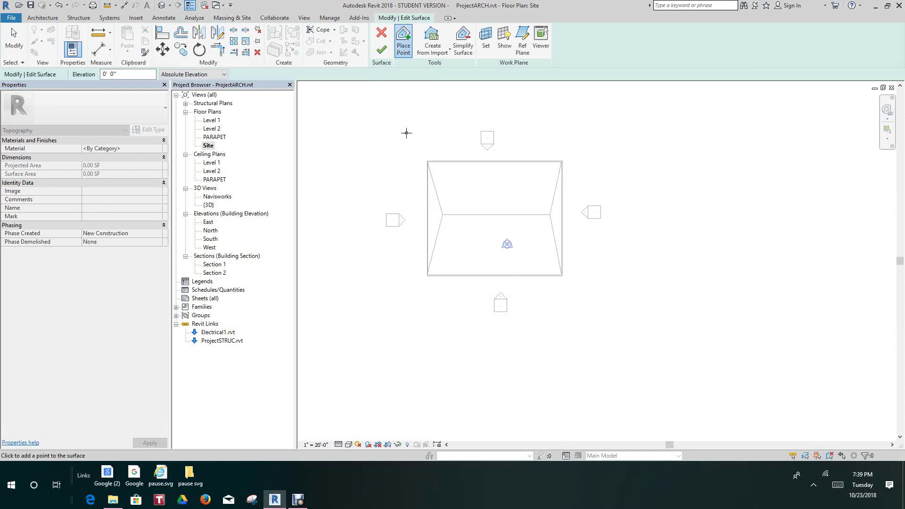
pyautogui.scroll(-3, 401, 130)
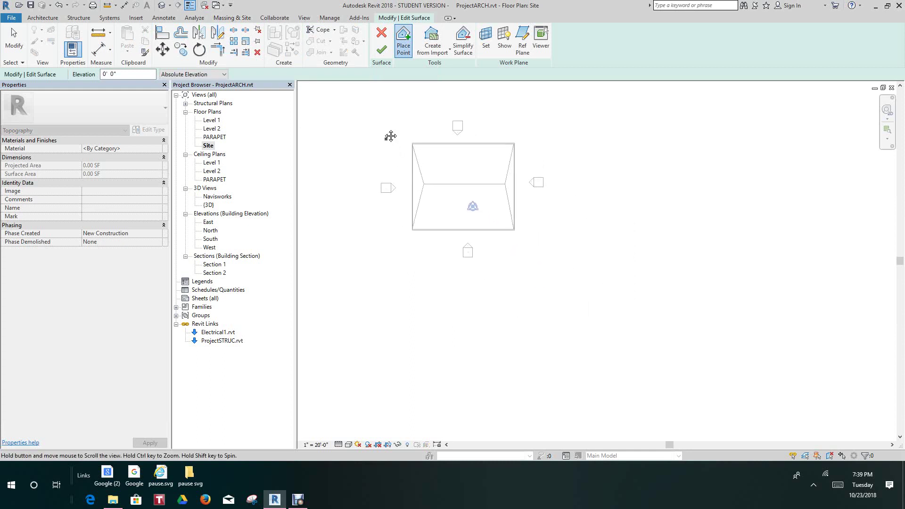
pyautogui.scroll(3, 379, 111)
pyautogui.moveTo(381, 111); pyautogui.dragTo(395, 142, button='middle')
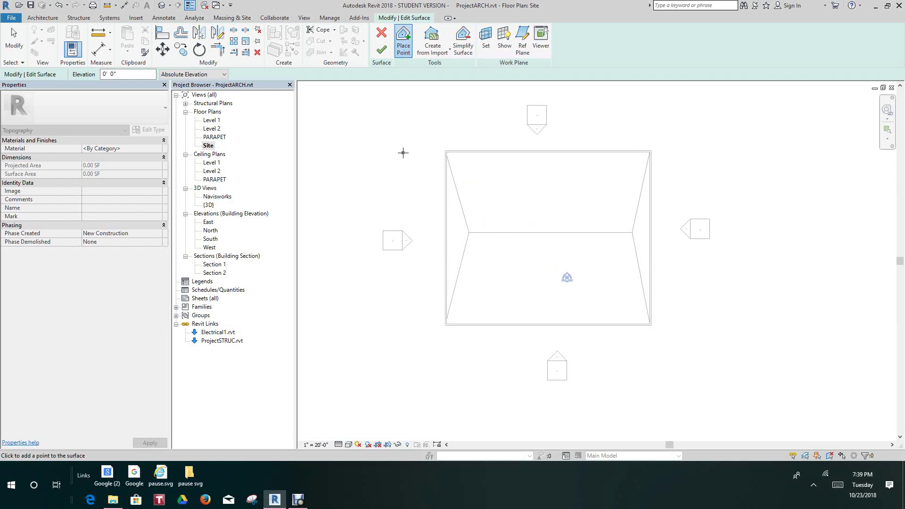
pyautogui.scroll(-2, 402, 151)
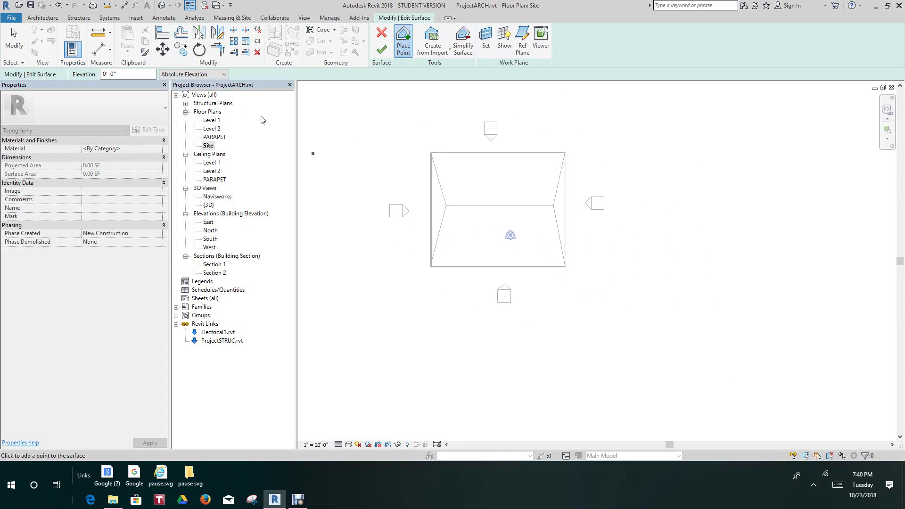
# - Set the point elevation to 5' 0" and place two surface points in a north-south line west of the building
pyautogui.click(319, 130)
pyautogui.doubleClick(104, 74)
pyautogui.moveTo(108, 74); pyautogui.dragTo(103, 73)
pyautogui.write('5')
pyautogui.scroll(-2, 350, 138)
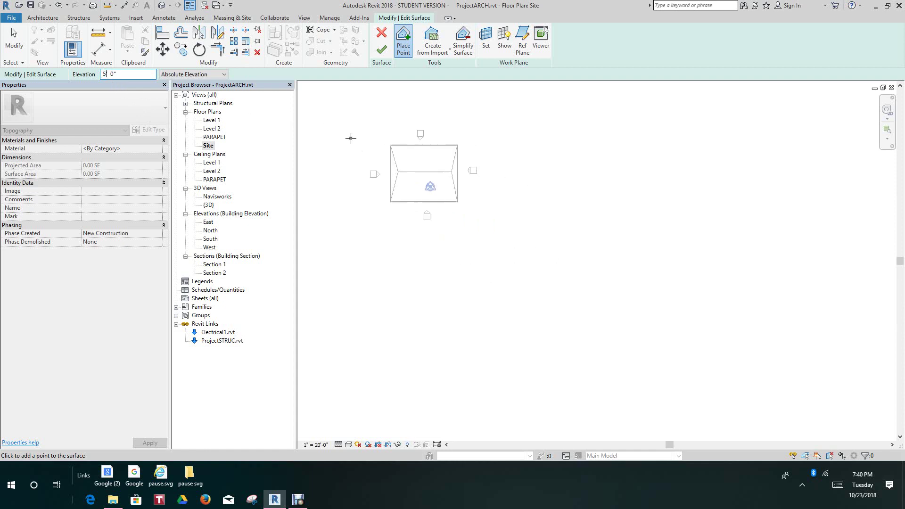
pyautogui.scroll(1, 351, 138)
pyautogui.moveTo(352, 138); pyautogui.dragTo(439, 129, button='middle')
pyautogui.scroll(2, 438, 129)
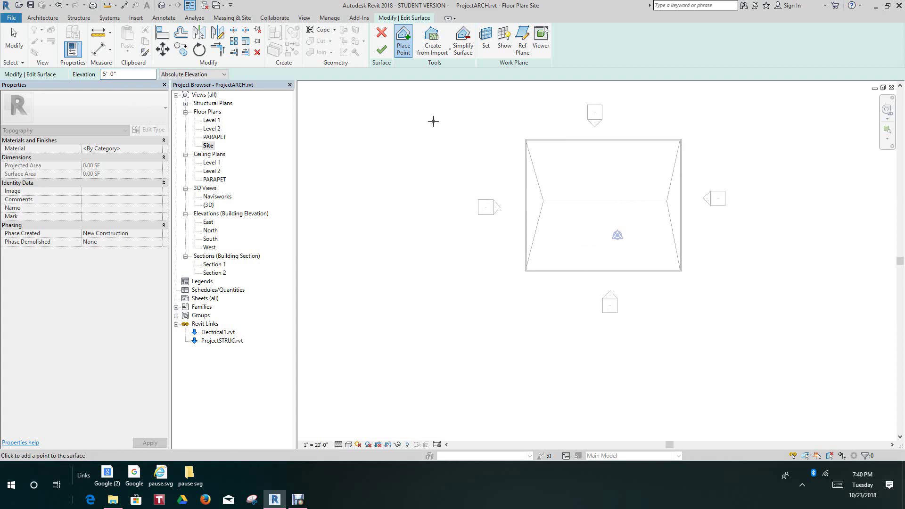
pyautogui.click(433, 121)
pyautogui.click(435, 294)
# - Set the elevation to 2' 0" and place two surface points between the 5' points and the building
pyautogui.click(311, 185)
pyautogui.click(104, 76)
pyautogui.doubleClick(105, 74)
pyautogui.write("2'")
pyautogui.click(475, 282)
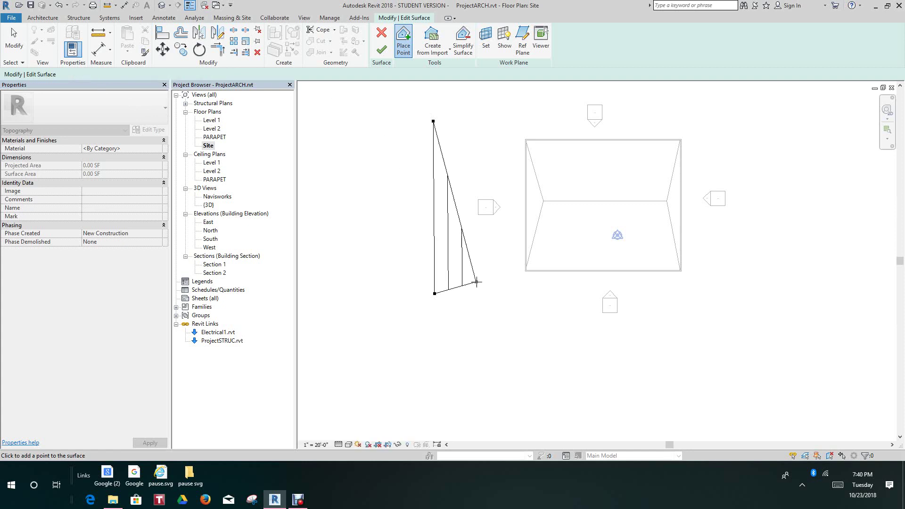
pyautogui.click(465, 122)
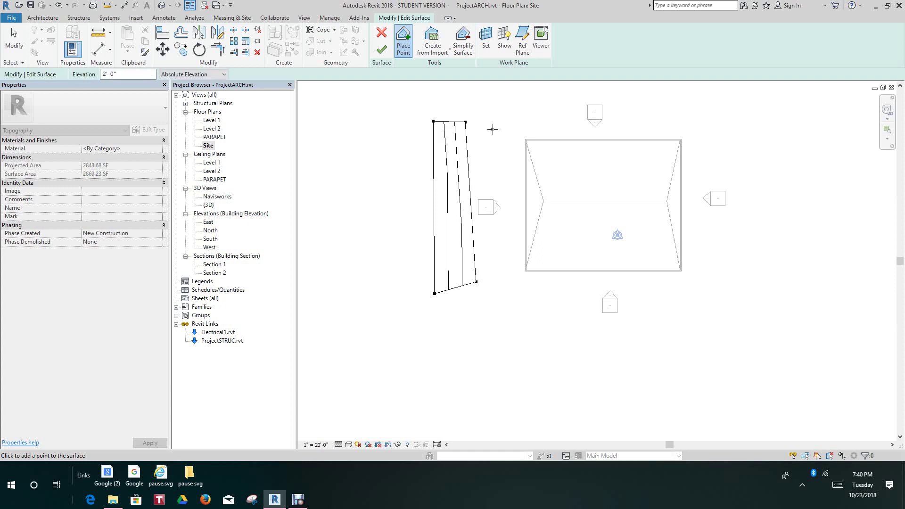
# - Set the elevation to 0' 0" and place surface points on the building's northwest and southwest corners
pyautogui.click(304, 150)
pyautogui.doubleClick(104, 74)
pyautogui.click(524, 138)
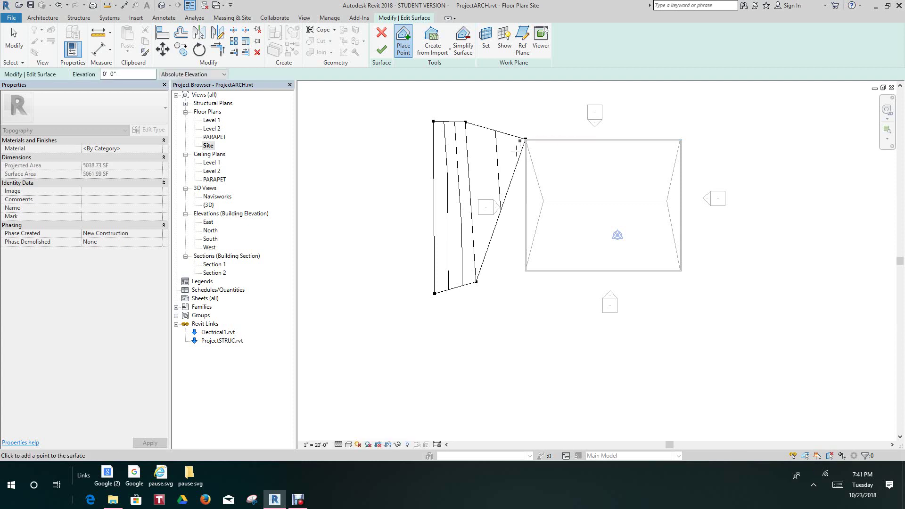
pyautogui.click(525, 271)
# - Place a surface point on the building's southeast corner and another just beyond it to the southeast
pyautogui.scroll(-3, 538, 283)
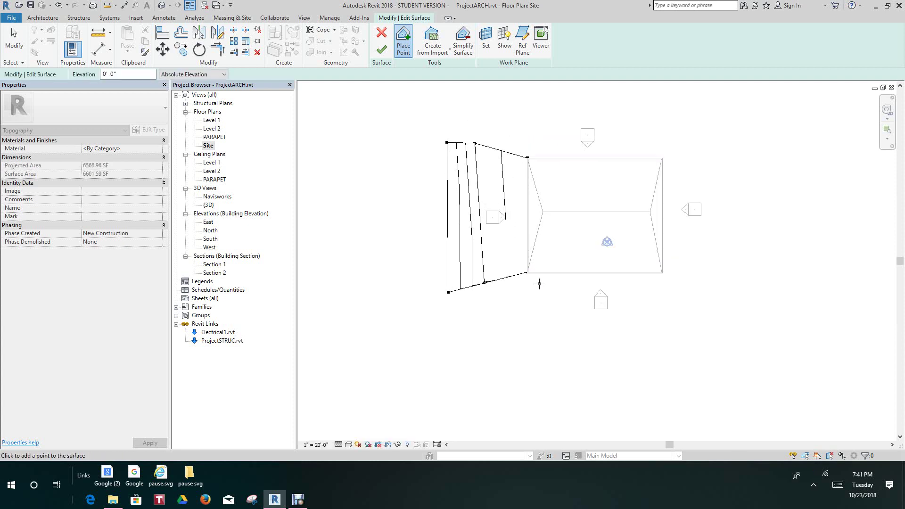
pyautogui.scroll(1, 495, 269)
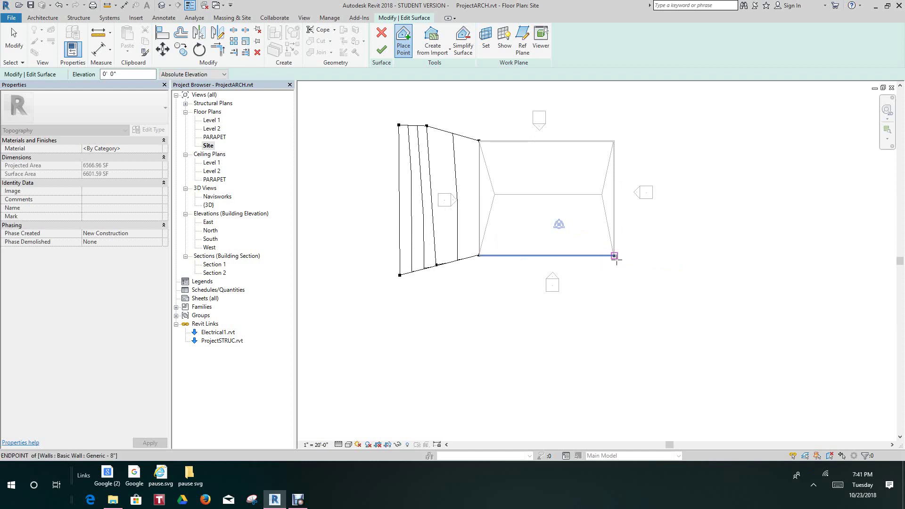
pyautogui.click(614, 256)
pyautogui.scroll(-2, 625, 273)
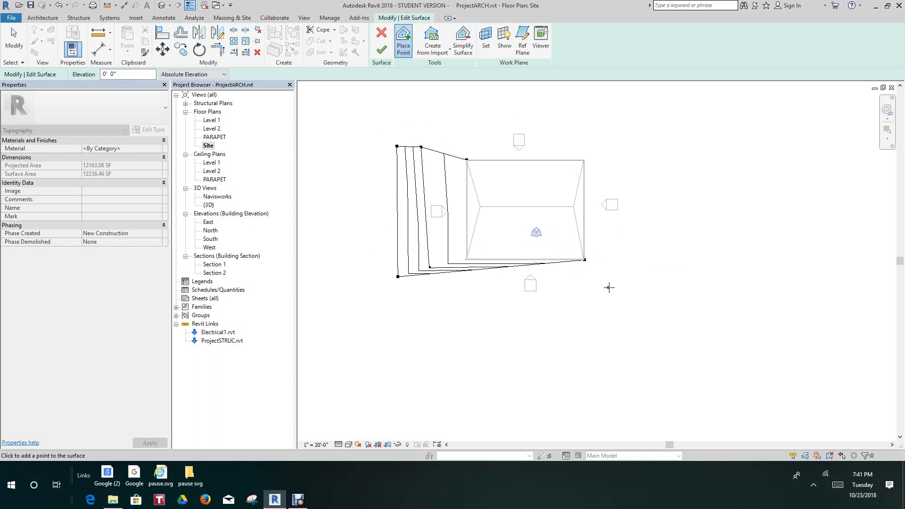
pyautogui.click(609, 287)
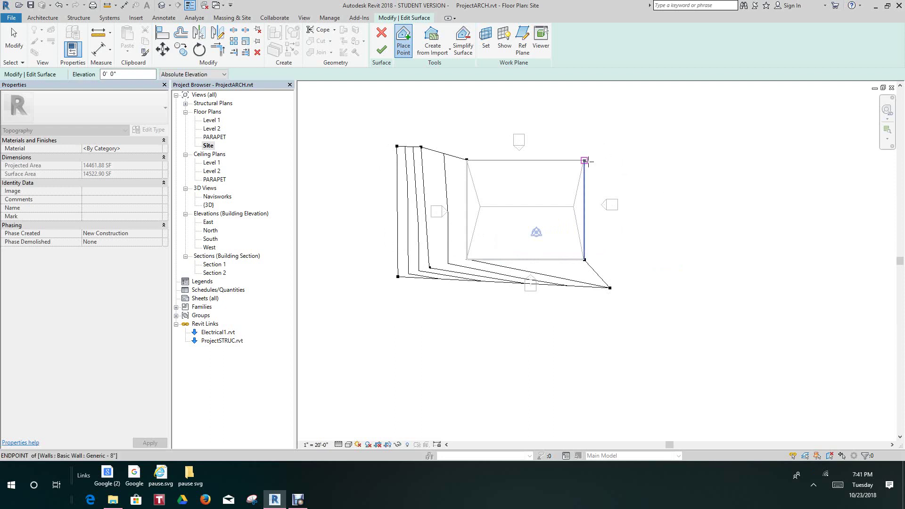
# - Set the elevation to 0' 6", place two surface points northeast of the building, and finish the toposurface
pyautogui.click(112, 75)
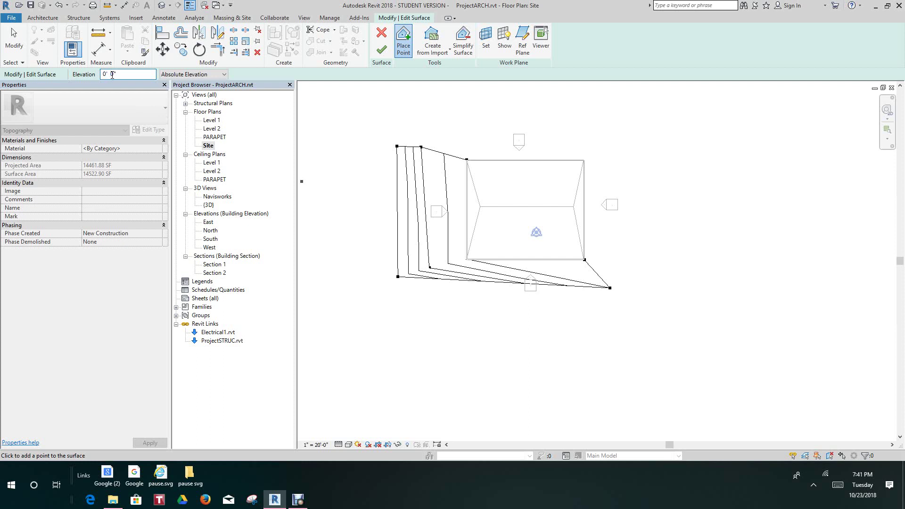
pyautogui.doubleClick(113, 75)
pyautogui.doubleClick(111, 75)
pyautogui.write('6')
pyautogui.click(637, 155)
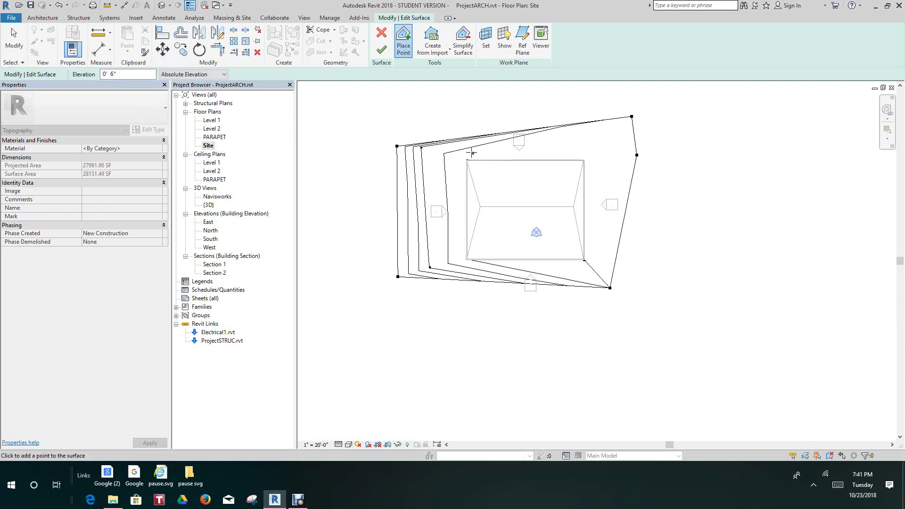
pyautogui.moveTo(471, 153); pyautogui.dragTo(444, 182, button='middle')
pyautogui.click(335, 134)
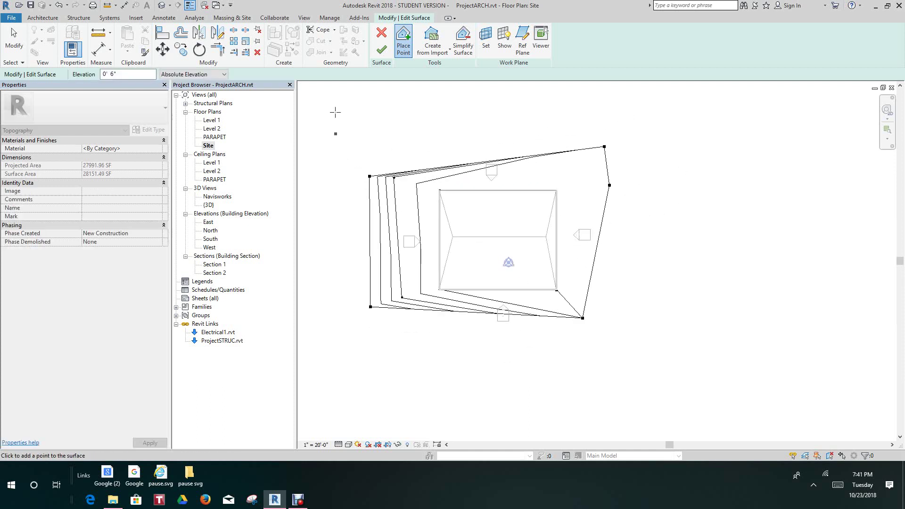
pyautogui.click(380, 50)
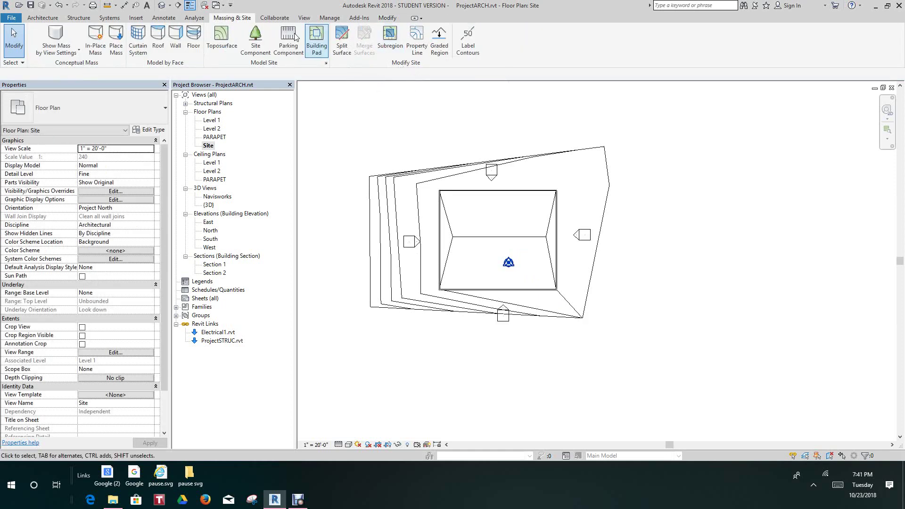
# - Examine the toposurface around the building in the default 3D view from the front and back, ending in the Site plan
pyautogui.click(163, 5)
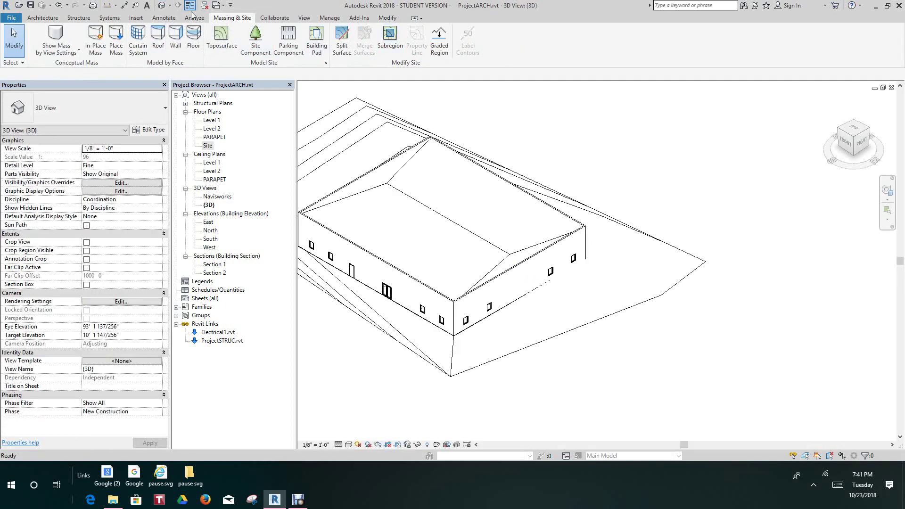
pyautogui.click(846, 144)
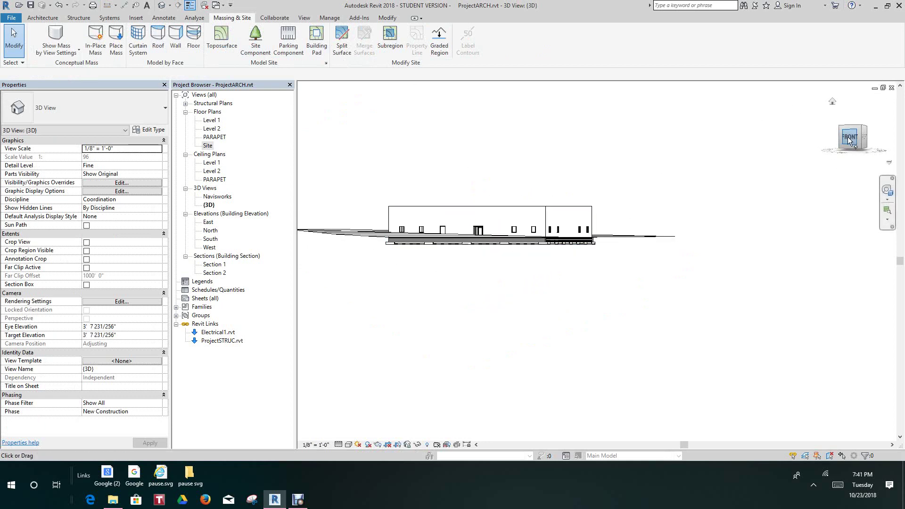
pyautogui.moveTo(848, 140); pyautogui.dragTo(540, 166)
pyautogui.scroll(7, 500, 267)
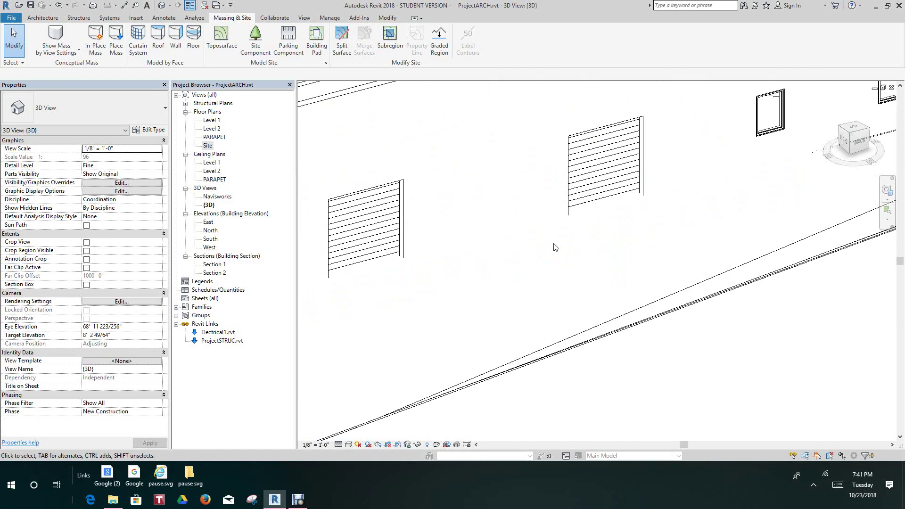
pyautogui.scroll(-8, 555, 247)
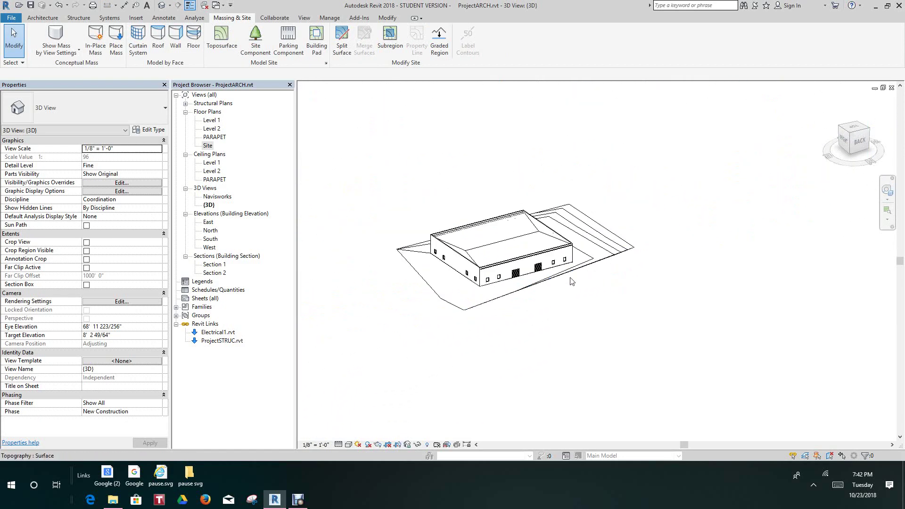
pyautogui.moveTo(569, 279); pyautogui.dragTo(607, 233, button='middle')
pyautogui.scroll(-3, 587, 275)
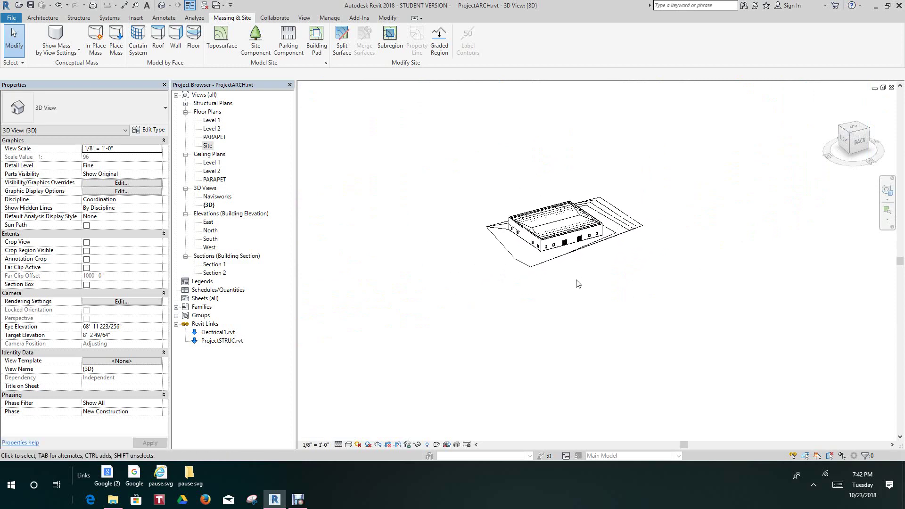
pyautogui.scroll(2, 572, 284)
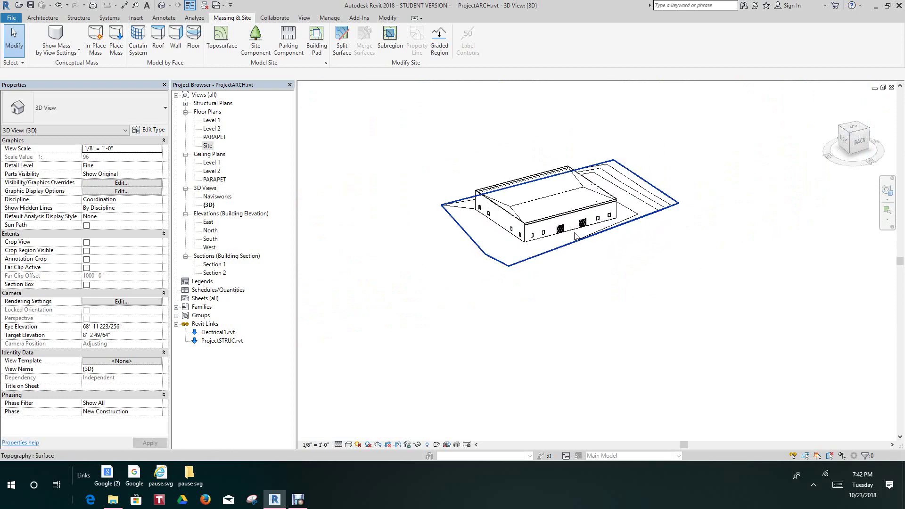
pyautogui.scroll(2, 566, 234)
pyautogui.scroll(-2, 566, 234)
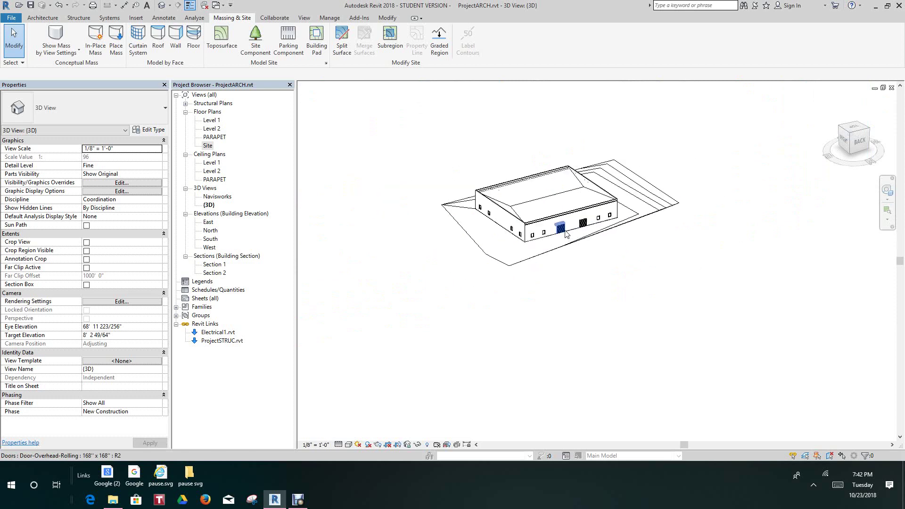
pyautogui.scroll(3, 598, 245)
pyautogui.scroll(-2, 510, 298)
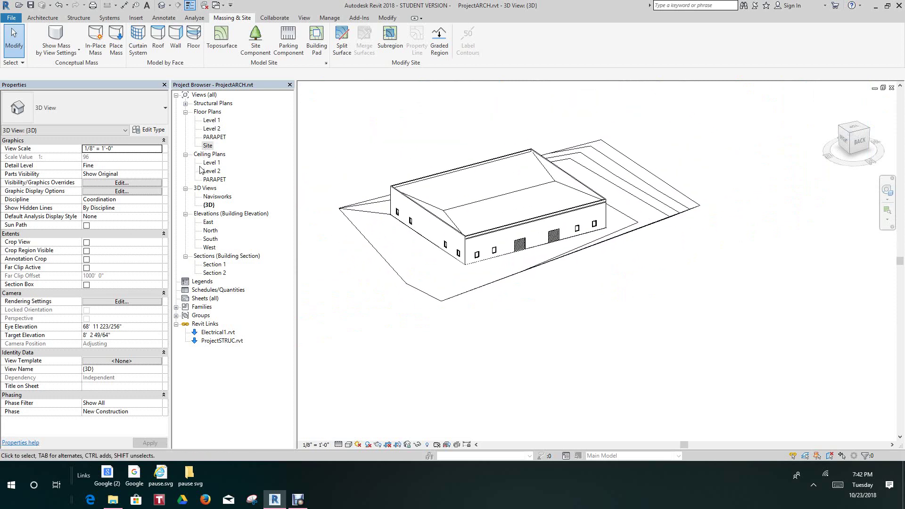
pyautogui.doubleClick(208, 145)
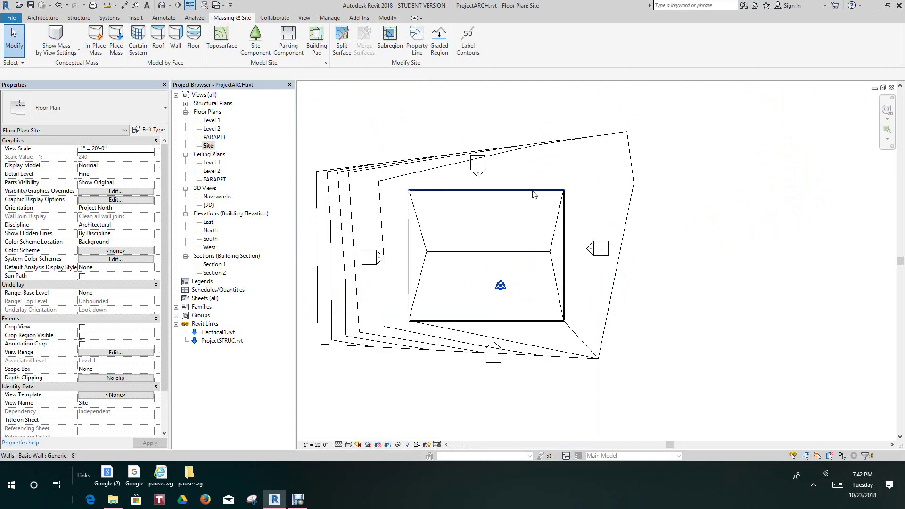
# - Open the toposurface for editing and move its northwest boundary point farther north of the building
pyautogui.moveTo(534, 194); pyautogui.dragTo(584, 263, button='middle')
pyautogui.click(477, 230)
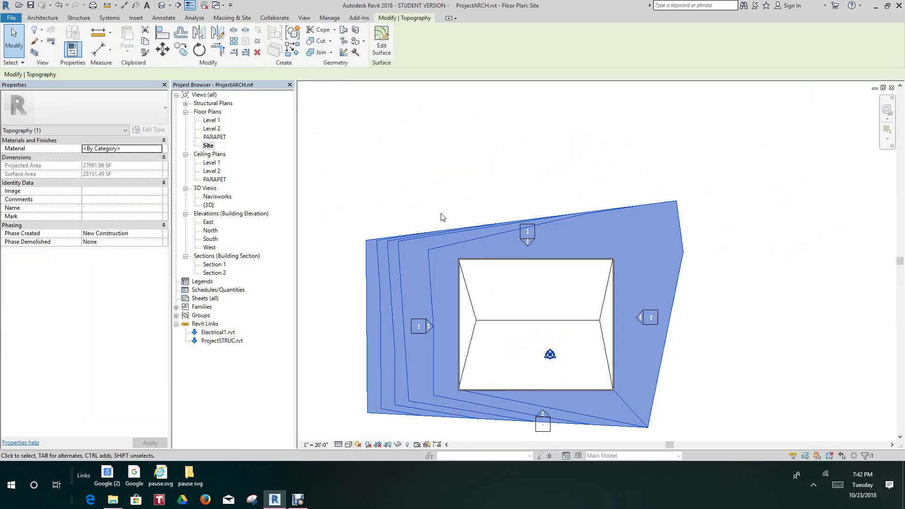
pyautogui.click(383, 41)
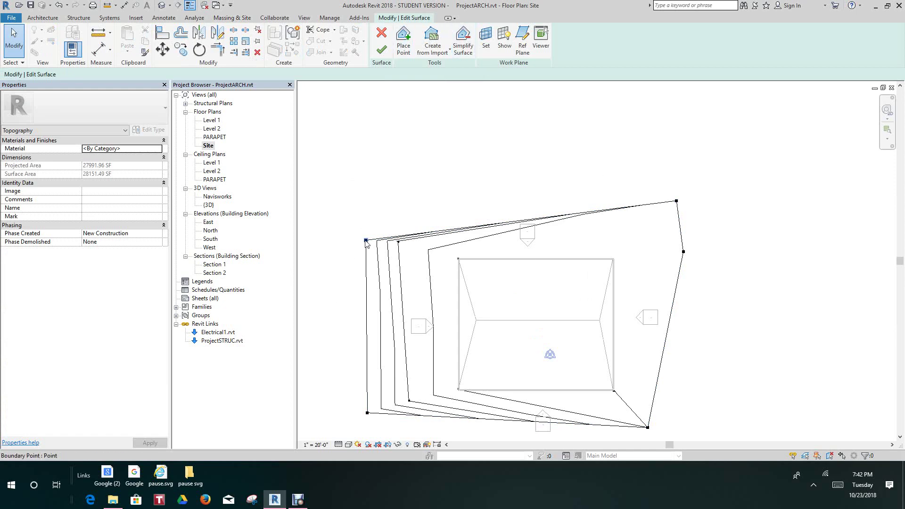
pyautogui.moveTo(366, 240); pyautogui.dragTo(365, 184)
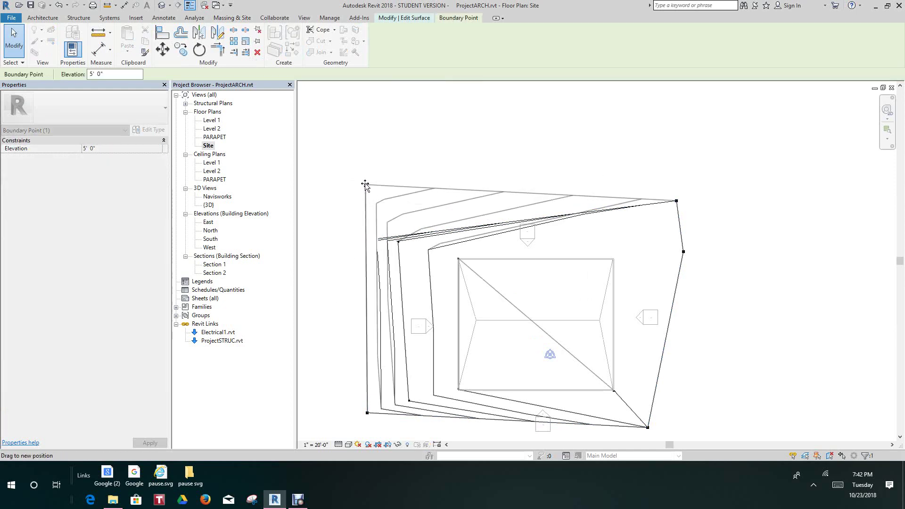
pyautogui.scroll(2, 435, 242)
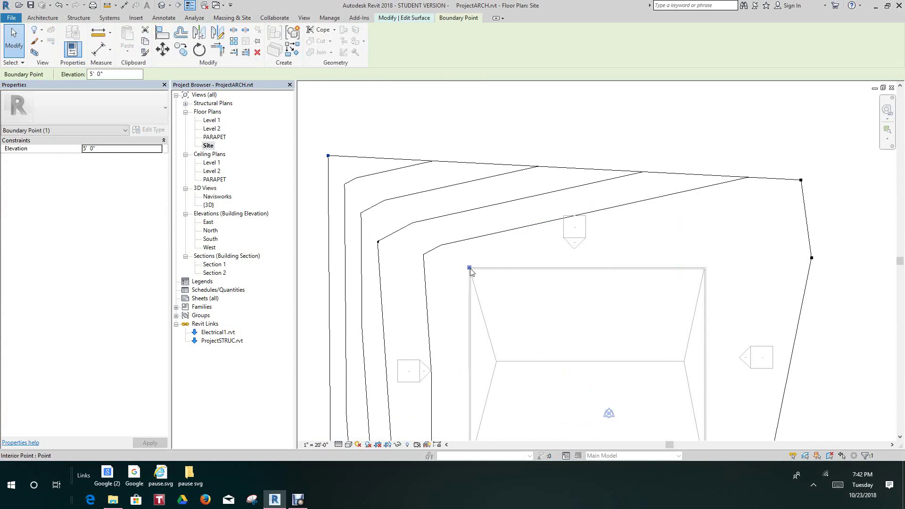
# - Move the toposurface's northeast boundary point farther north and finish the surface edit
pyautogui.scroll(-4, 436, 260)
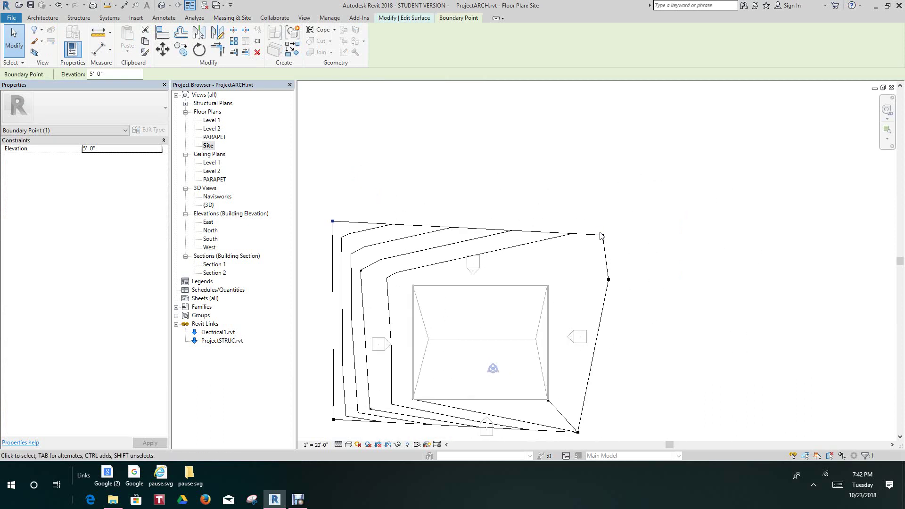
pyautogui.moveTo(603, 229); pyautogui.dragTo(606, 207)
pyautogui.click(615, 214)
pyautogui.scroll(-2, 621, 198)
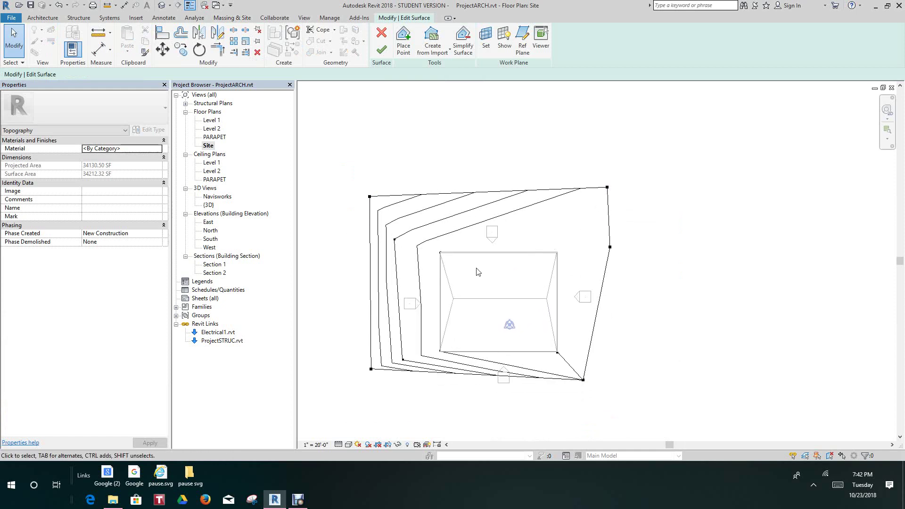
pyautogui.scroll(2, 594, 207)
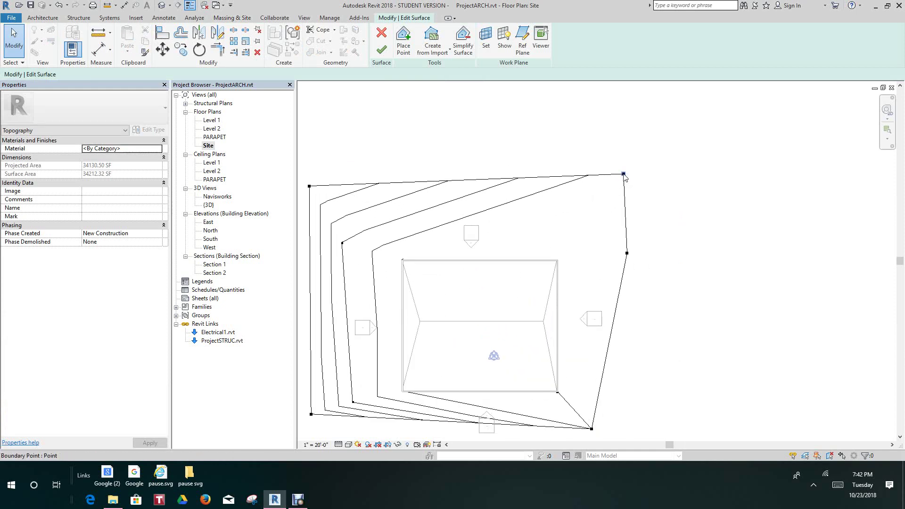
pyautogui.click(623, 174)
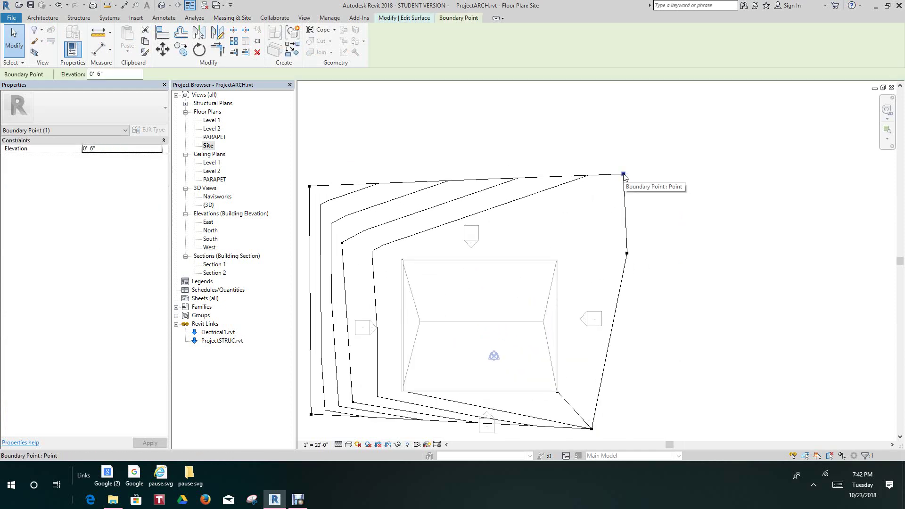
pyautogui.click(654, 179)
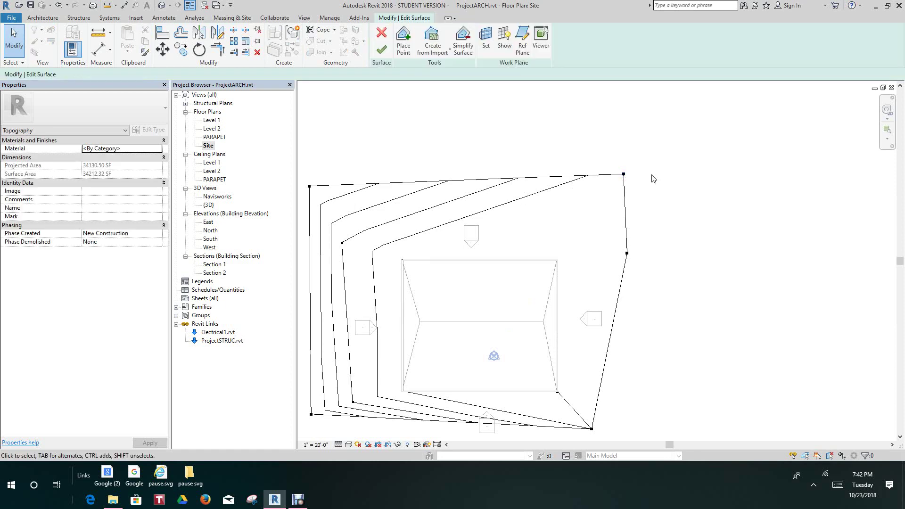
pyautogui.scroll(-1, 654, 179)
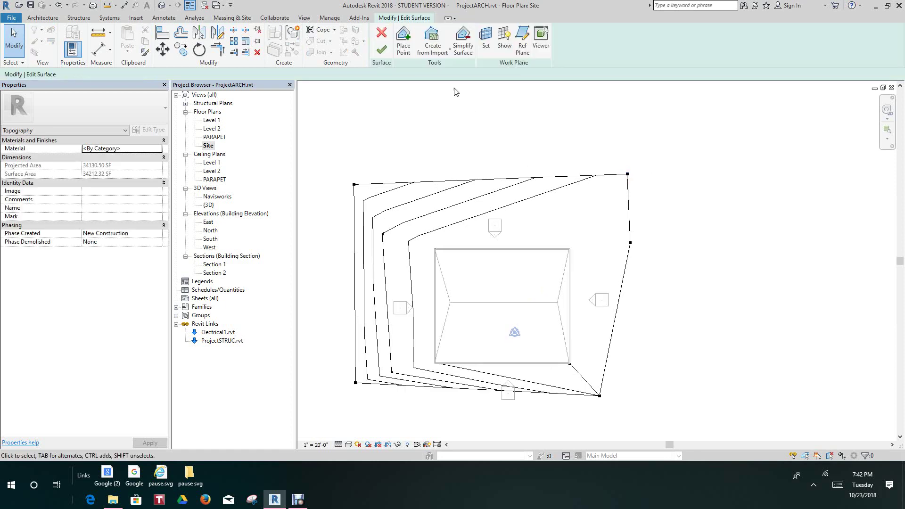
pyautogui.click(381, 50)
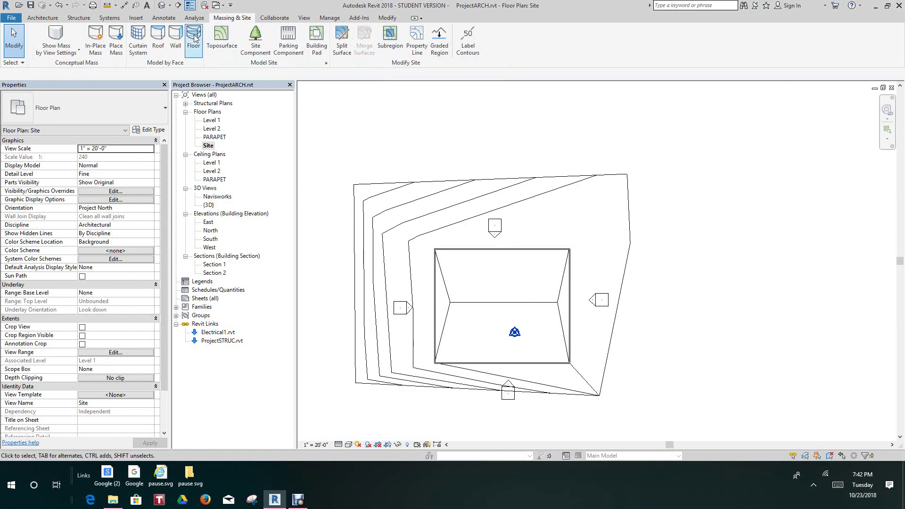
# - Examine the reshaped toposurface in the default 3D view, highlighting its full extent around the building
pyautogui.click(161, 8)
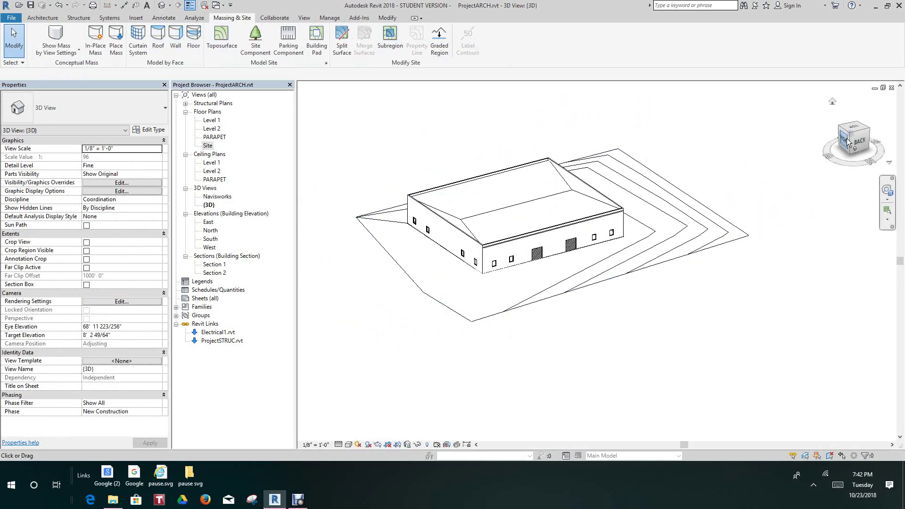
pyautogui.scroll(-2, 774, 177)
pyautogui.moveTo(773, 178); pyautogui.dragTo(749, 190, button='middle')
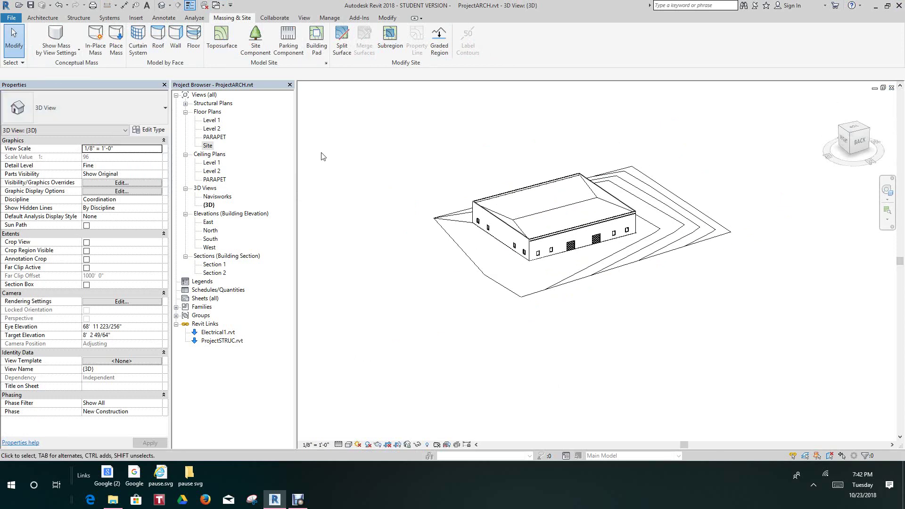
pyautogui.scroll(-2, 449, 157)
pyautogui.scroll(3, 450, 158)
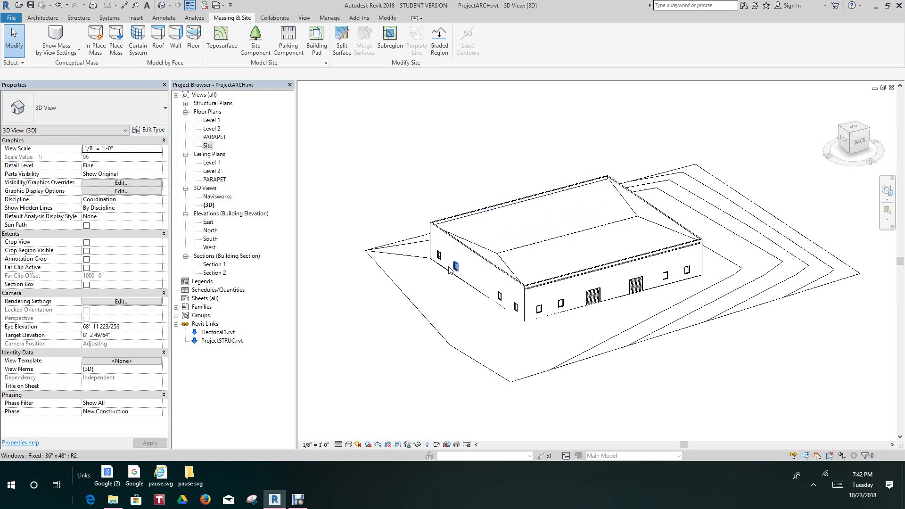
pyautogui.scroll(1, 442, 275)
pyautogui.click(411, 268)
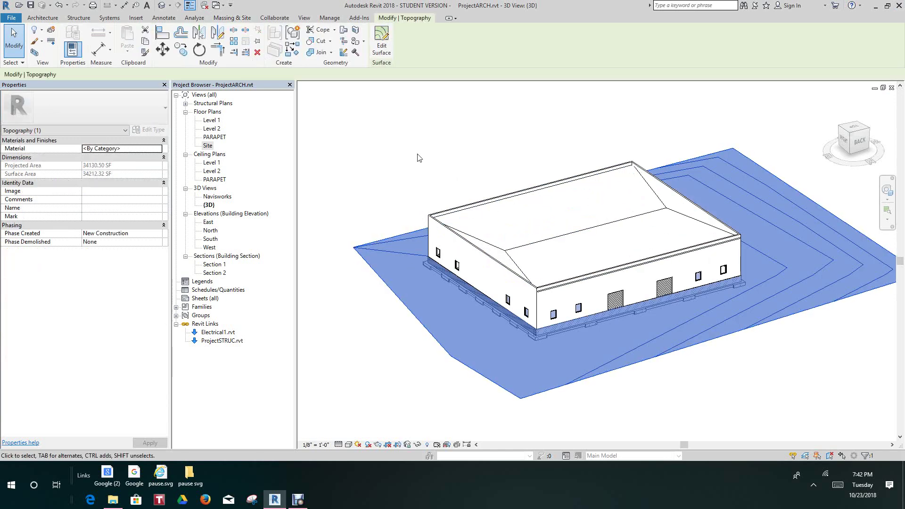
pyautogui.press('Escape')
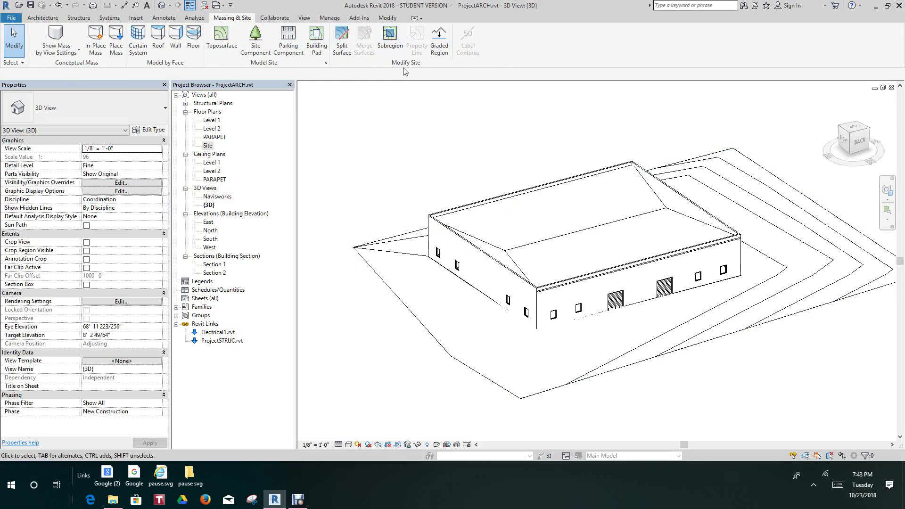
# - Inspect where the building's side and back walls meet the terrain, close up and from a higher angle
pyautogui.scroll(3, 385, 236)
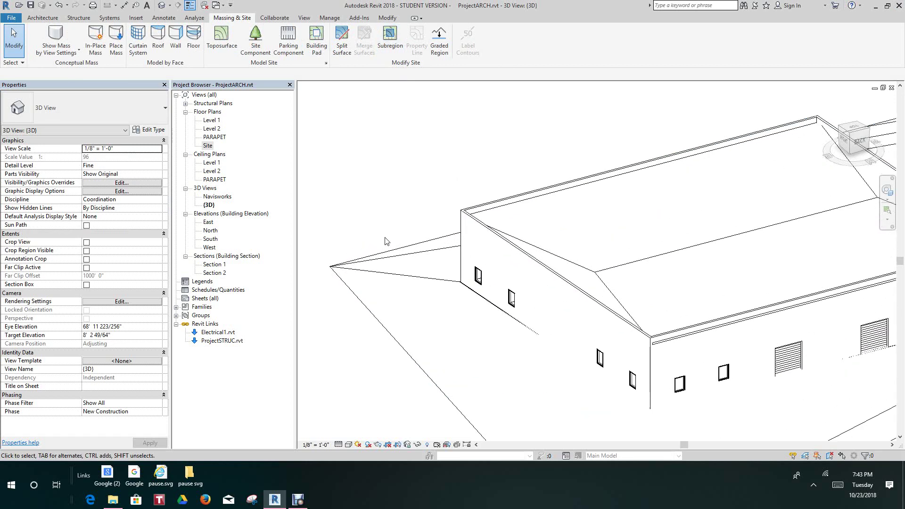
pyautogui.scroll(-4, 389, 236)
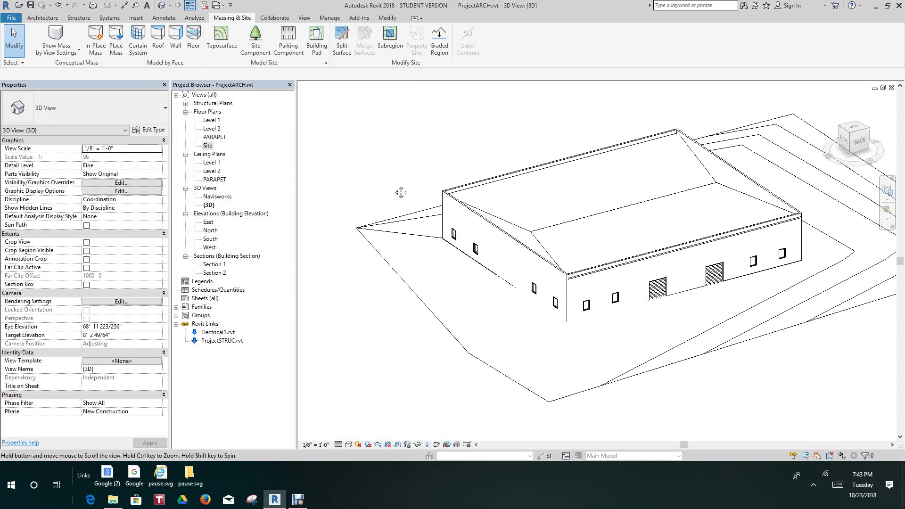
pyautogui.scroll(3, 467, 340)
pyautogui.scroll(-3, 471, 356)
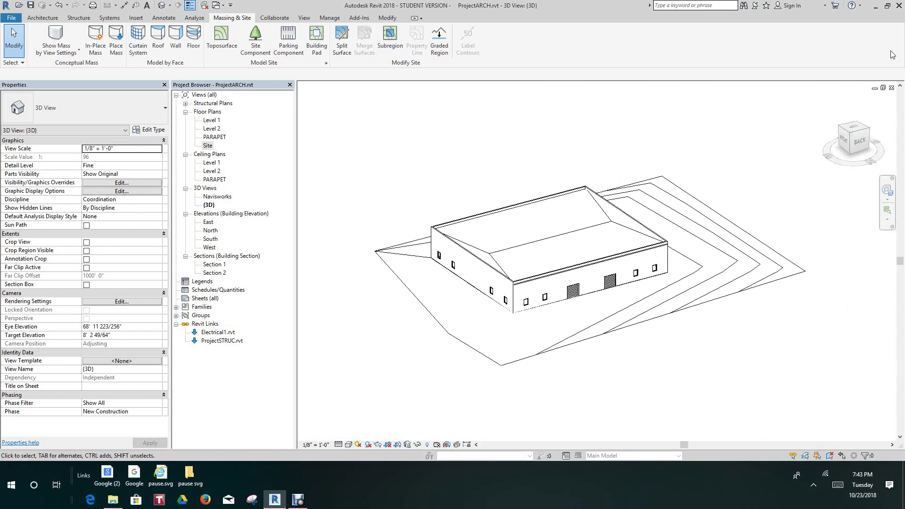
pyautogui.moveTo(850, 135)
pyautogui.mouseDown()
pyautogui.moveTo(869, 159)
pyautogui.moveTo(324, 149)
pyautogui.moveTo(379, 121)
pyautogui.moveTo(879, 176)
pyautogui.moveTo(448, 233)
pyautogui.moveTo(310, 402)
pyautogui.mouseUp()
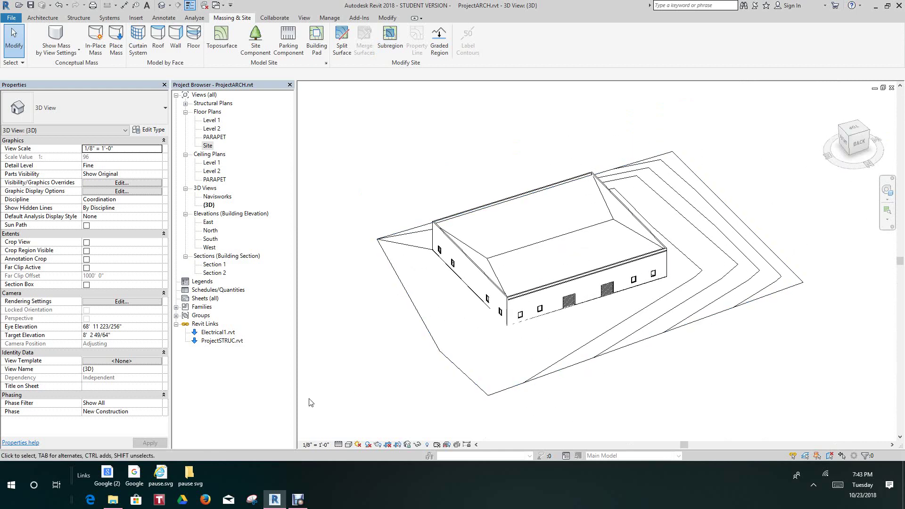
pyautogui.scroll(4, 489, 338)
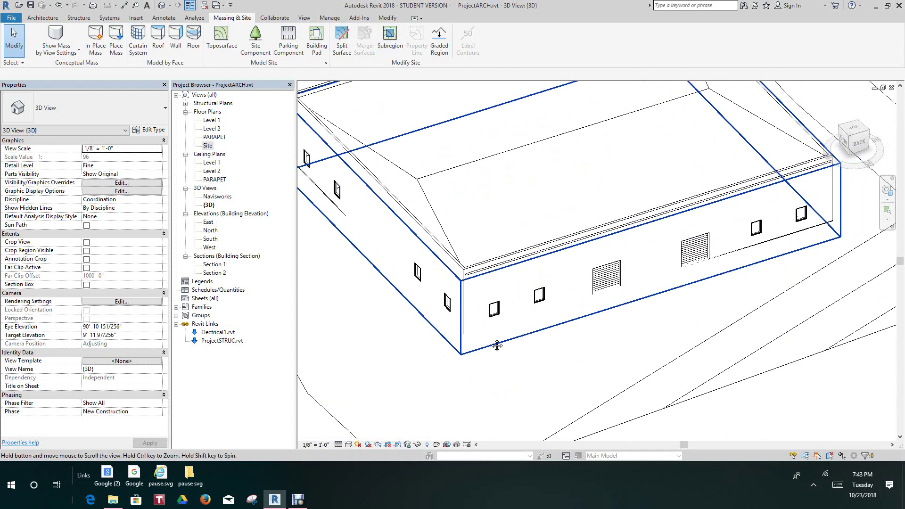
pyautogui.scroll(-2, 489, 339)
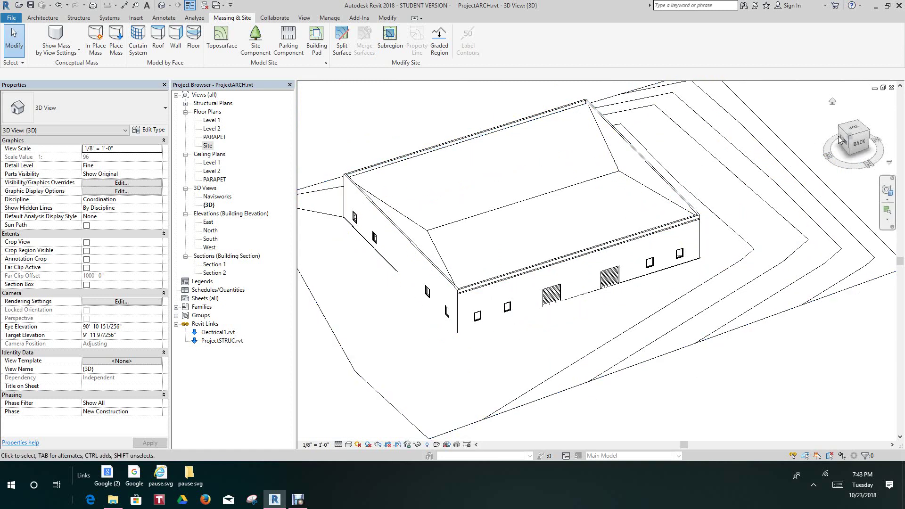
# - Examine the terrain against the building straight from the back and from the back-right corner, ending in the Site plan
pyautogui.click(858, 143)
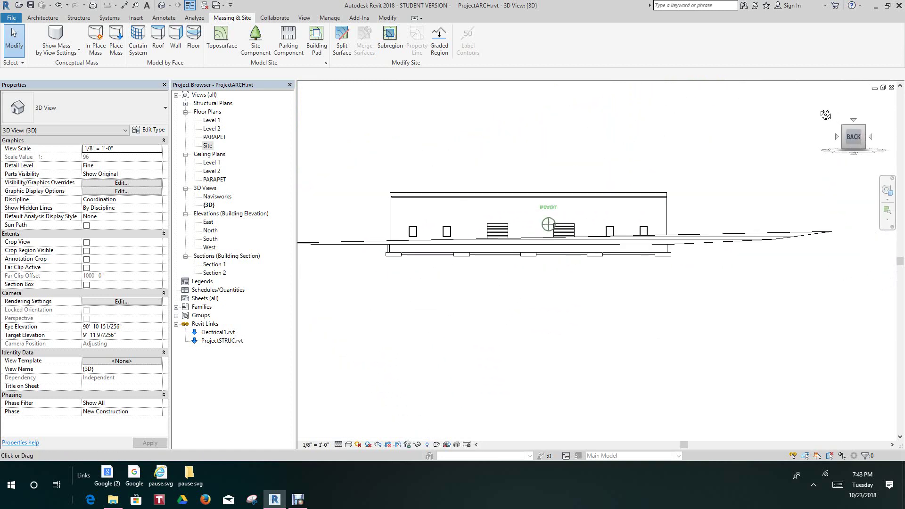
pyautogui.moveTo(806, 137); pyautogui.dragTo(882, 186)
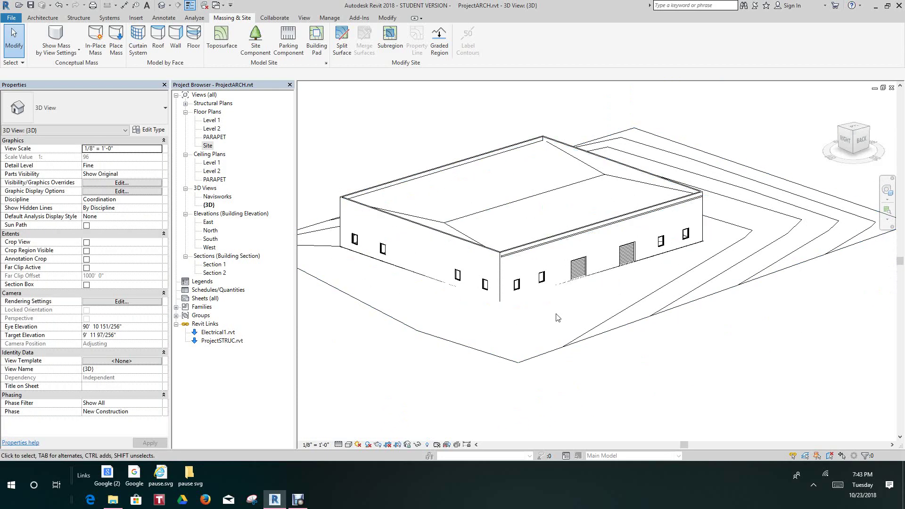
pyautogui.scroll(2, 572, 307)
pyautogui.scroll(5, 649, 242)
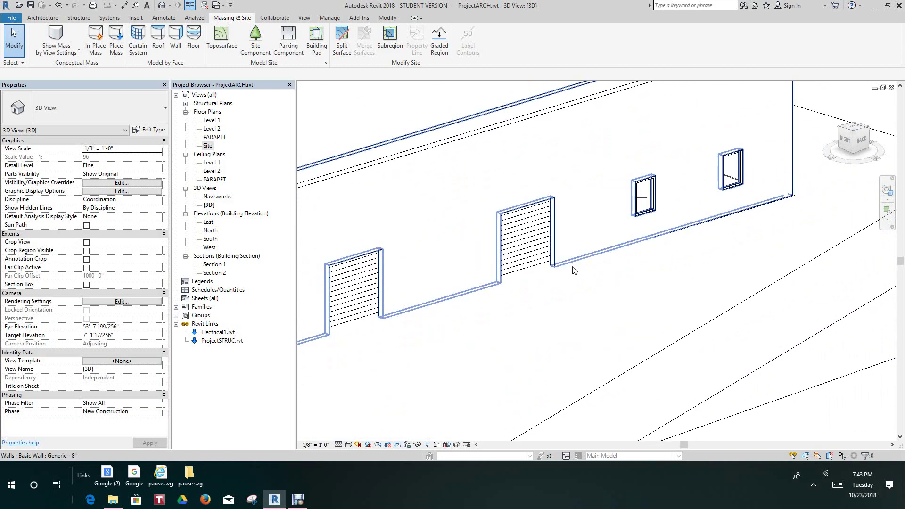
pyautogui.scroll(-6, 471, 313)
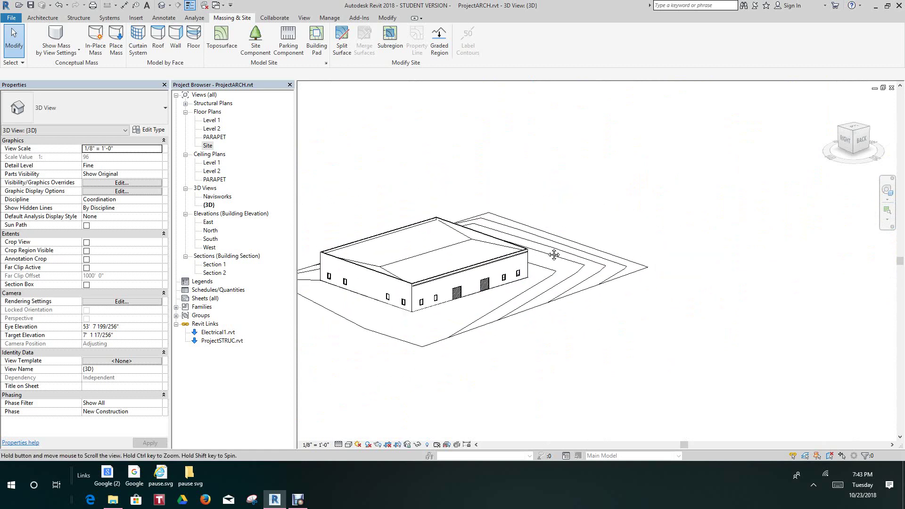
pyautogui.scroll(-2, 587, 200)
pyautogui.moveTo(587, 199); pyautogui.dragTo(542, 230, button='middle')
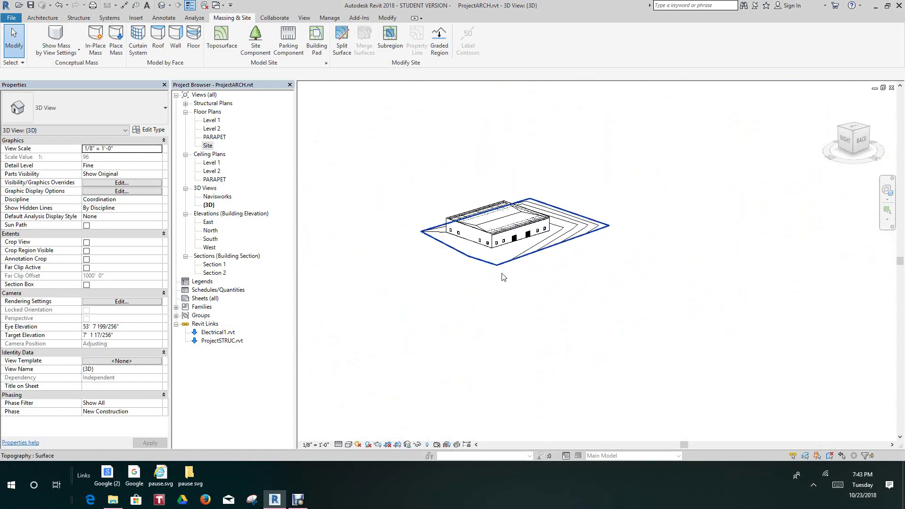
pyautogui.scroll(2, 495, 276)
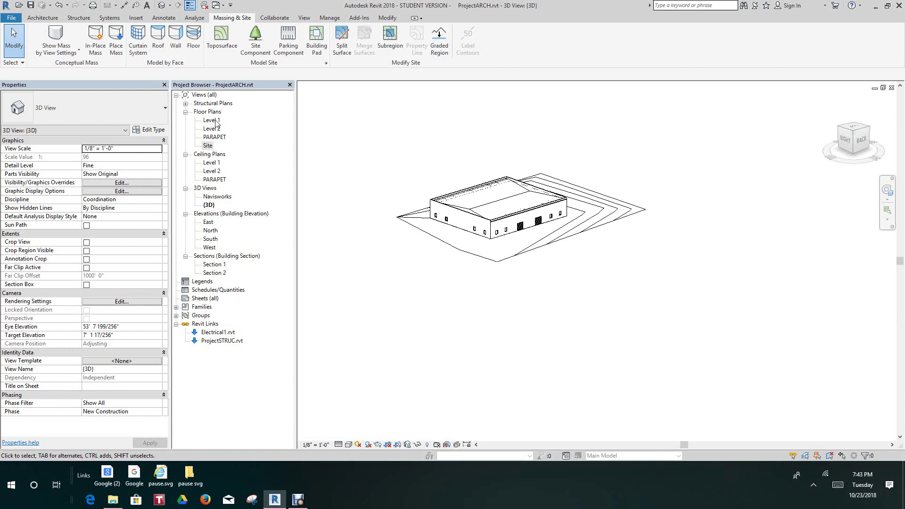
pyautogui.doubleClick(208, 145)
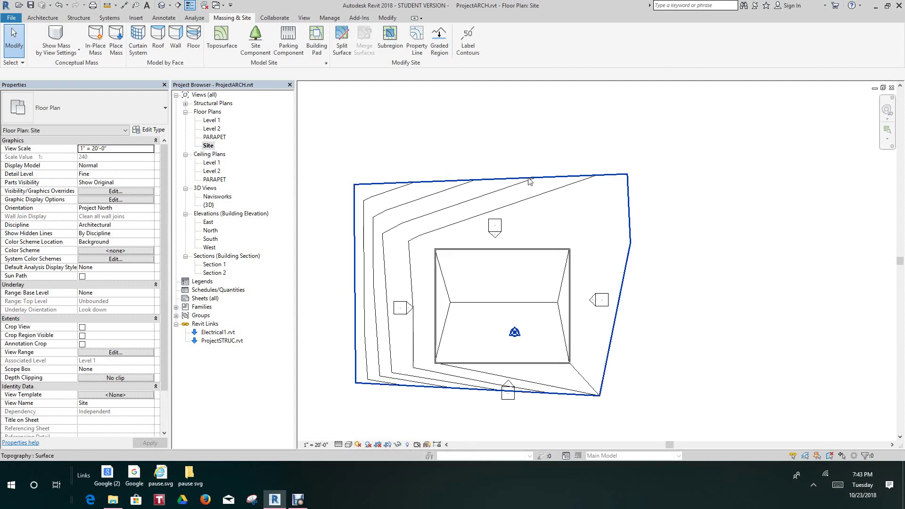
# - Examine the terrain contours around the building footprint in the Site plan
pyautogui.click(400, 198)
pyautogui.click(349, 131)
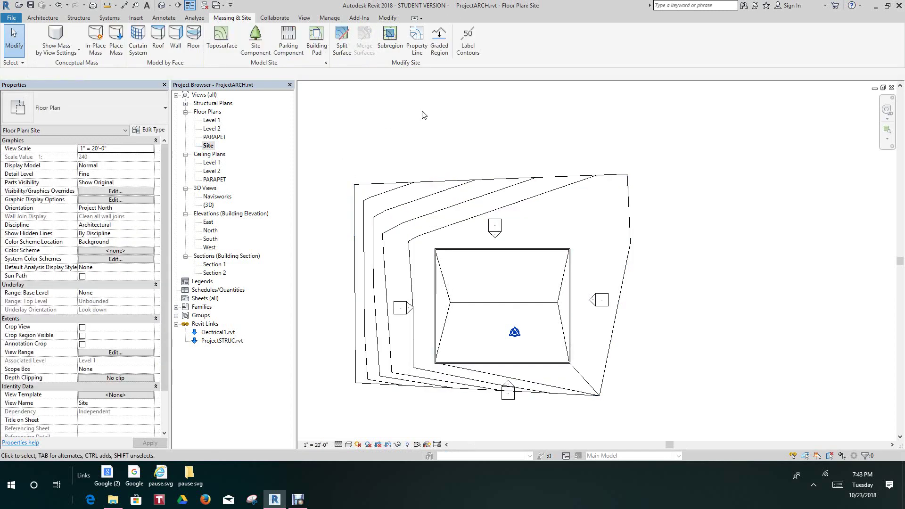
pyautogui.scroll(-1, 594, 142)
pyautogui.moveTo(593, 187); pyautogui.dragTo(586, 137, button='middle')
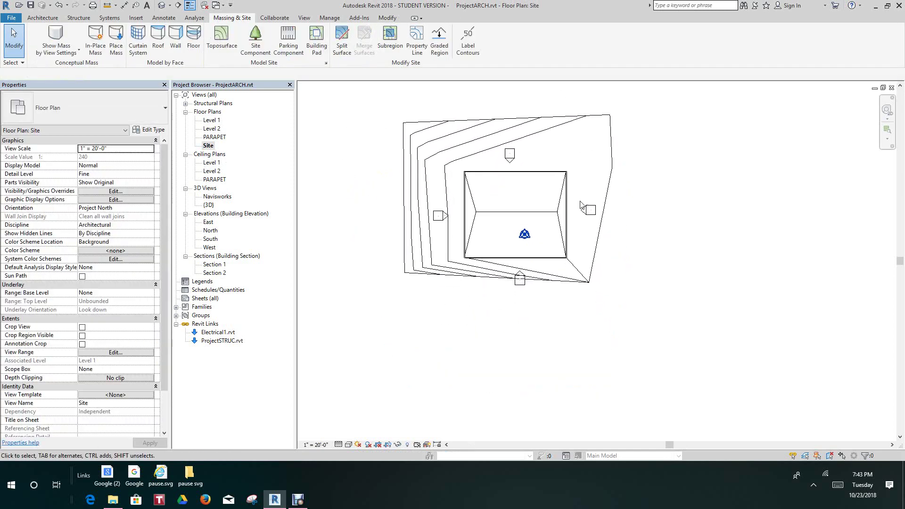
pyautogui.scroll(2, 577, 248)
pyautogui.scroll(1, 588, 284)
pyautogui.scroll(-1, 410, 326)
pyautogui.scroll(-1, 411, 330)
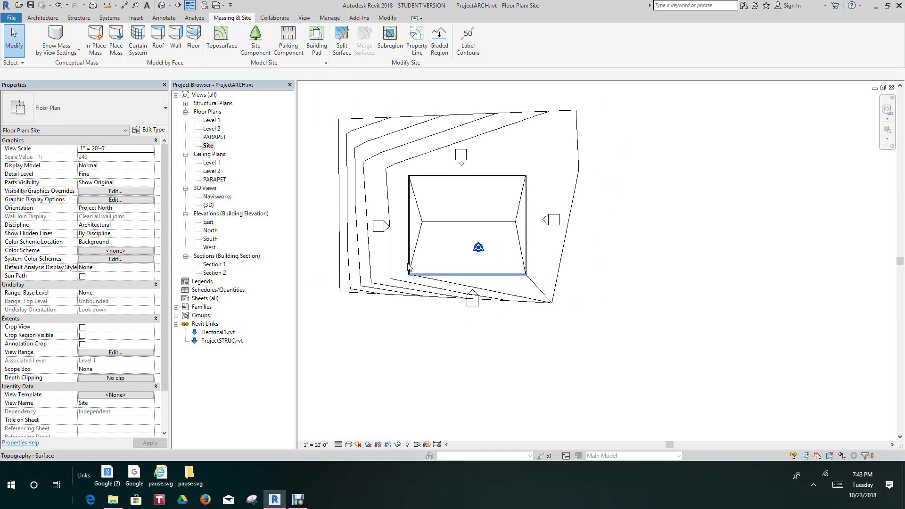
# - Open the toposurface for surface editing and check its northwest and northeast boundary points
pyautogui.click(382, 138)
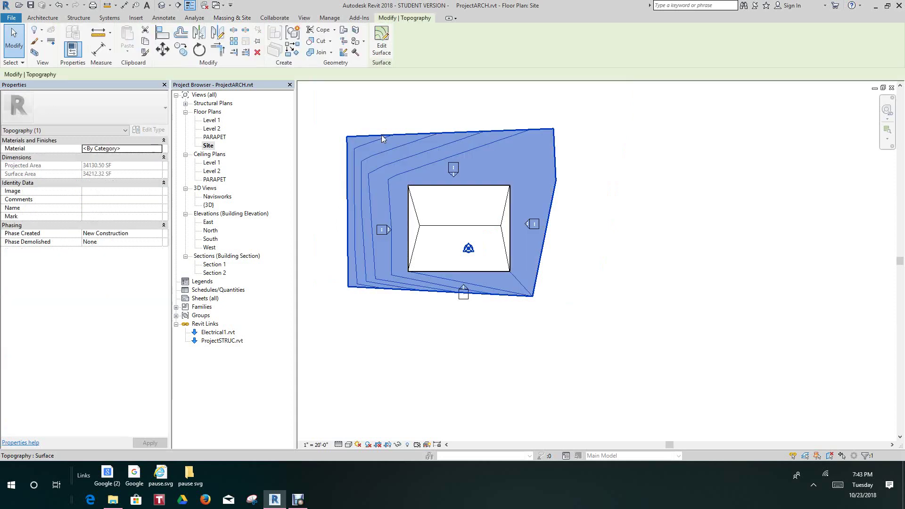
pyautogui.click(390, 42)
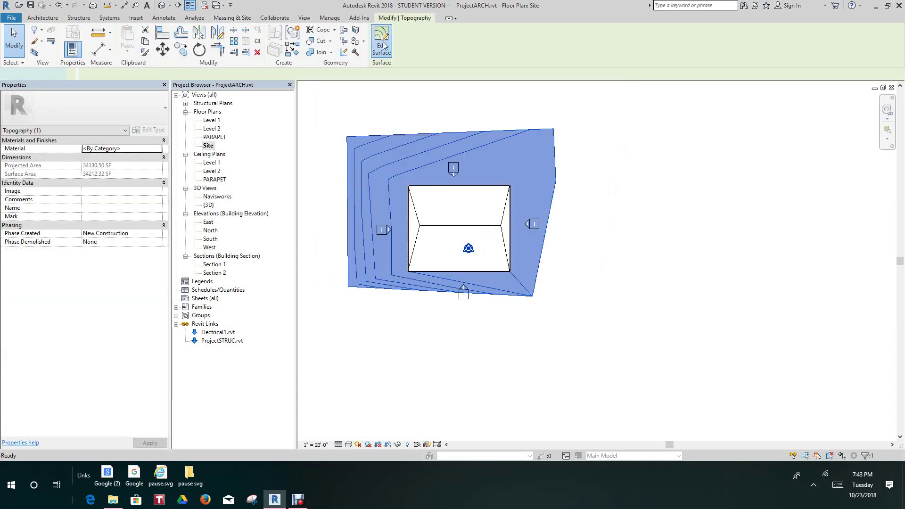
pyautogui.scroll(1, 336, 140)
pyautogui.click(348, 137)
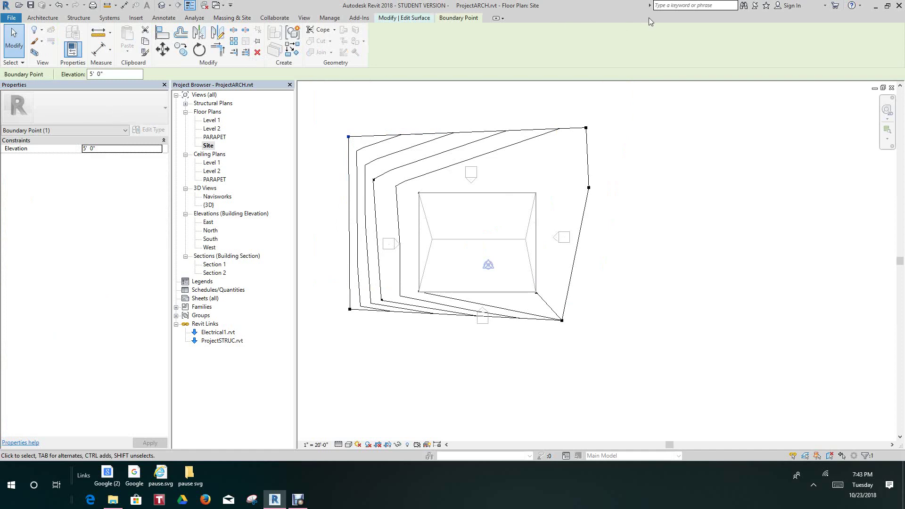
pyautogui.click(650, 119)
pyautogui.click(586, 127)
pyautogui.click(620, 193)
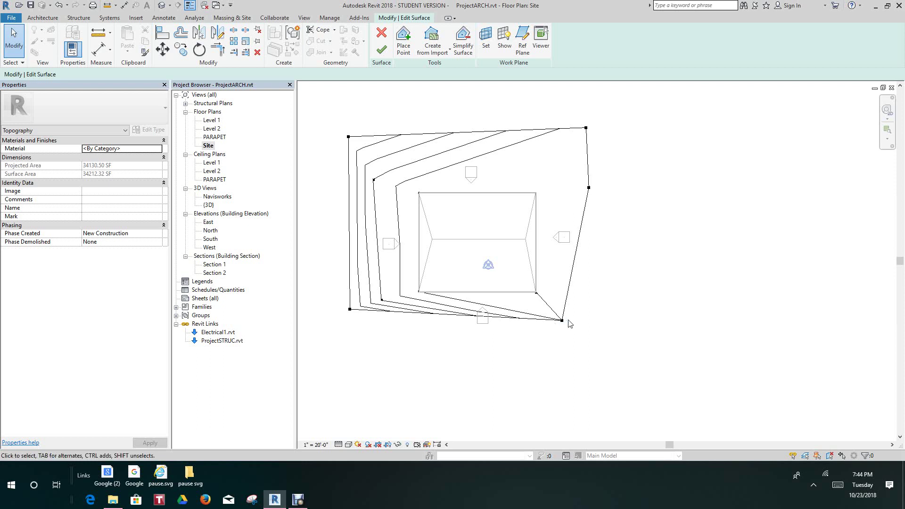
pyautogui.scroll(-2, 649, 234)
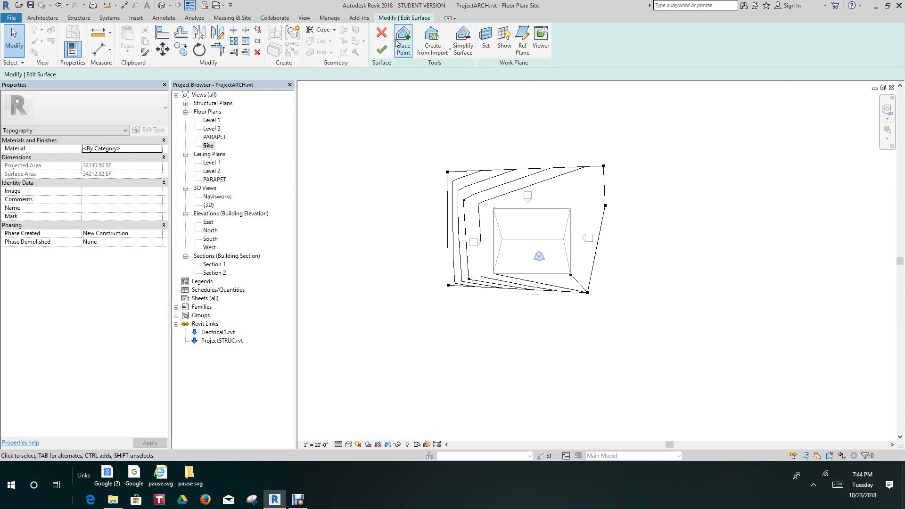
# - Finish the surface edit in the default 3D view and examine the terrain from above the building's back
pyautogui.click(162, 6)
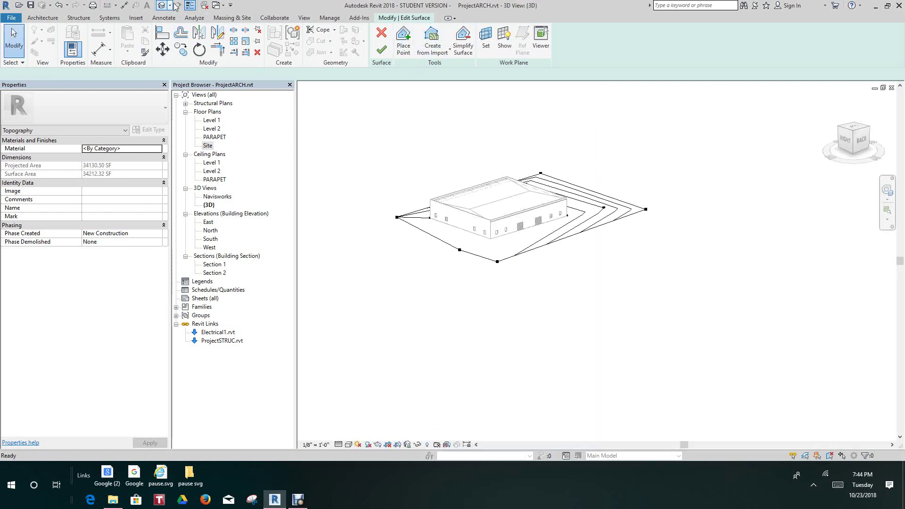
pyautogui.click(382, 51)
pyautogui.scroll(4, 475, 155)
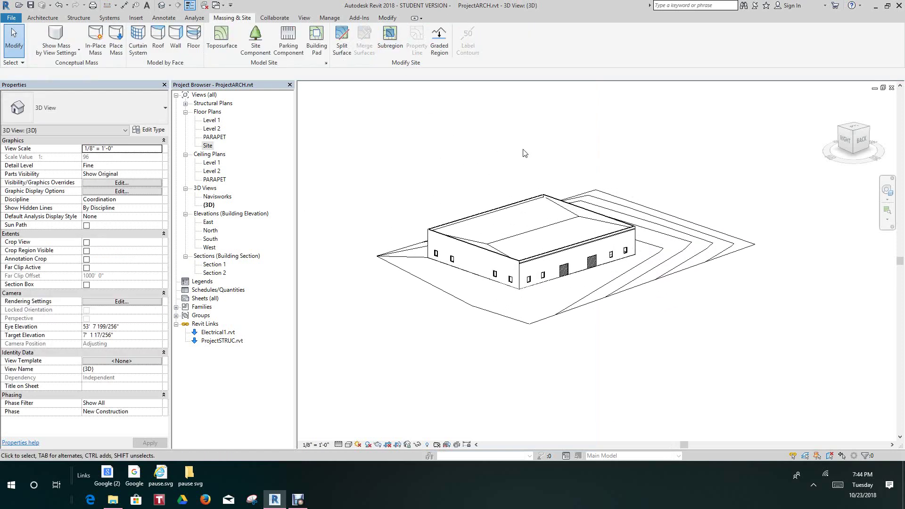
pyautogui.moveTo(771, 131)
pyautogui.keyDown('shift'); pyautogui.mouseDown(button='middle')
pyautogui.moveTo(737, 121)
pyautogui.moveTo(832, 125)
pyautogui.moveTo(303, 158)
pyautogui.moveTo(727, 167)
pyautogui.moveTo(624, 146)
pyautogui.moveTo(639, 201)
pyautogui.mouseUp(button='middle'); pyautogui.keyUp('shift')
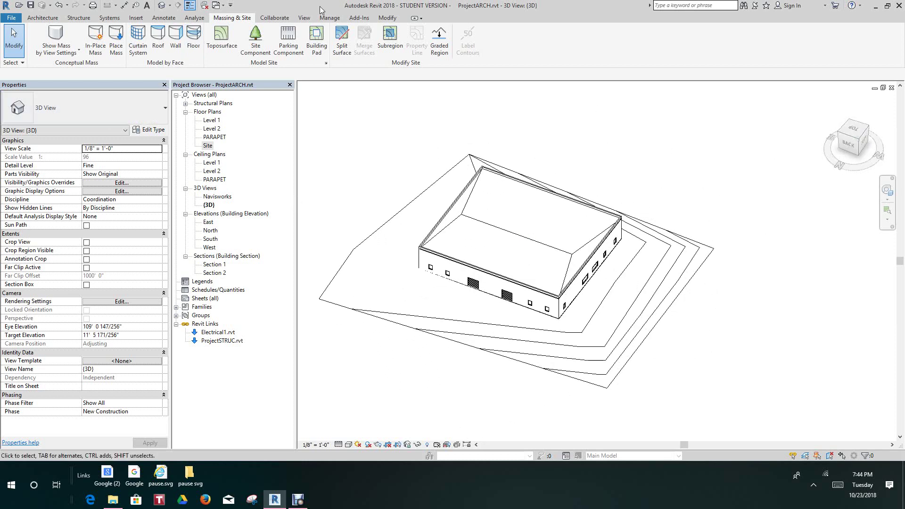
# - Start a building pad and pick the building's back wall and left side wall as boundary lines
pyautogui.click(316, 33)
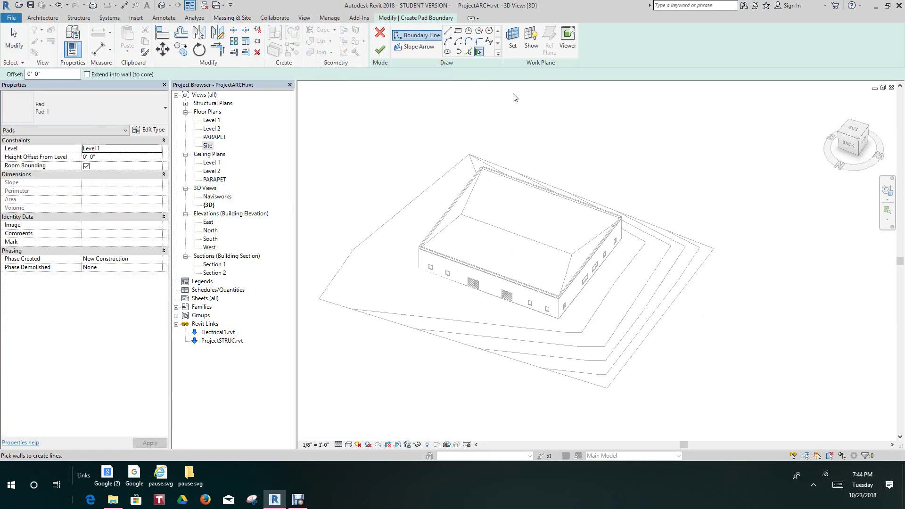
pyautogui.scroll(3, 519, 105)
pyautogui.moveTo(502, 99); pyautogui.dragTo(512, 82, button='middle')
pyautogui.scroll(2, 486, 95)
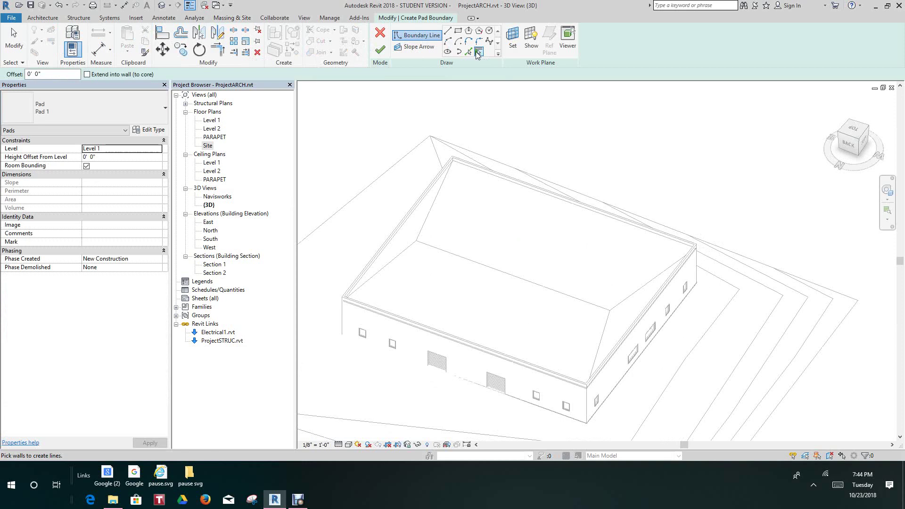
pyautogui.scroll(-2, 532, 132)
pyautogui.moveTo(536, 134); pyautogui.dragTo(533, 73, button='middle')
pyautogui.scroll(1, 484, 275)
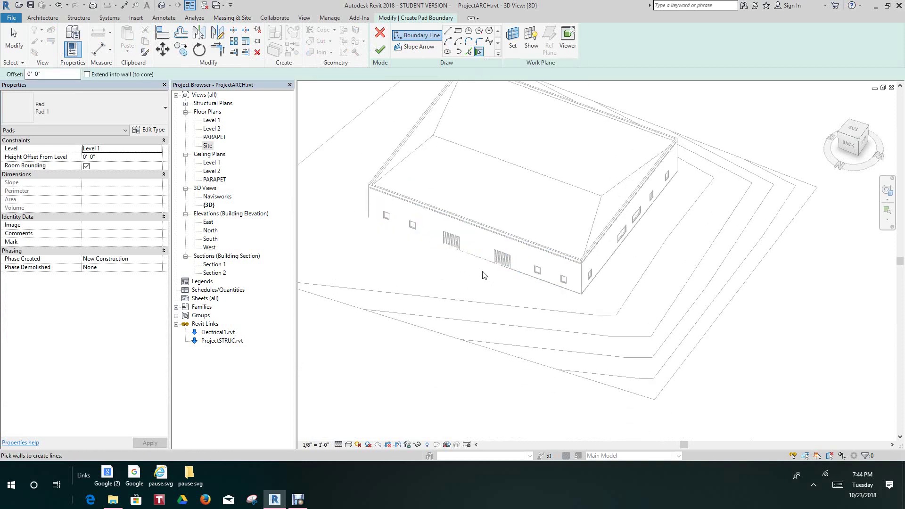
pyautogui.scroll(2, 483, 275)
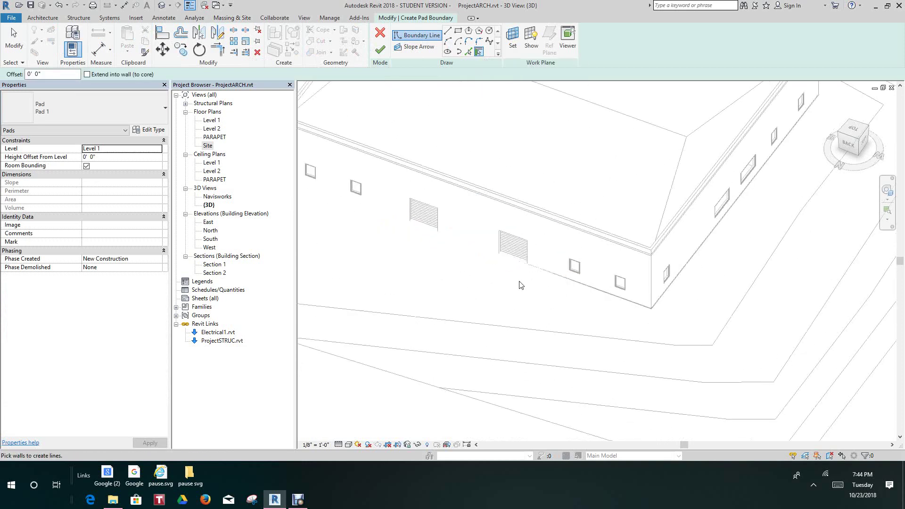
pyautogui.click(544, 272)
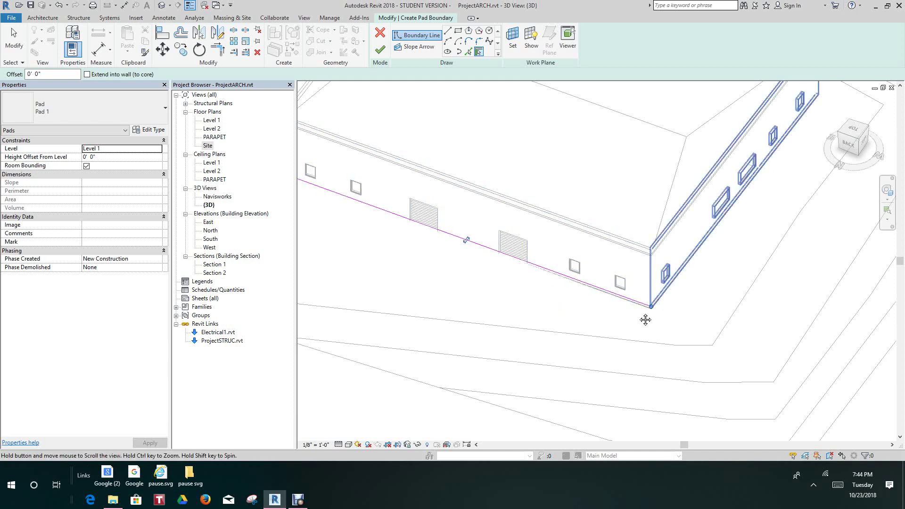
pyautogui.scroll(2, 640, 311)
pyautogui.click(605, 278)
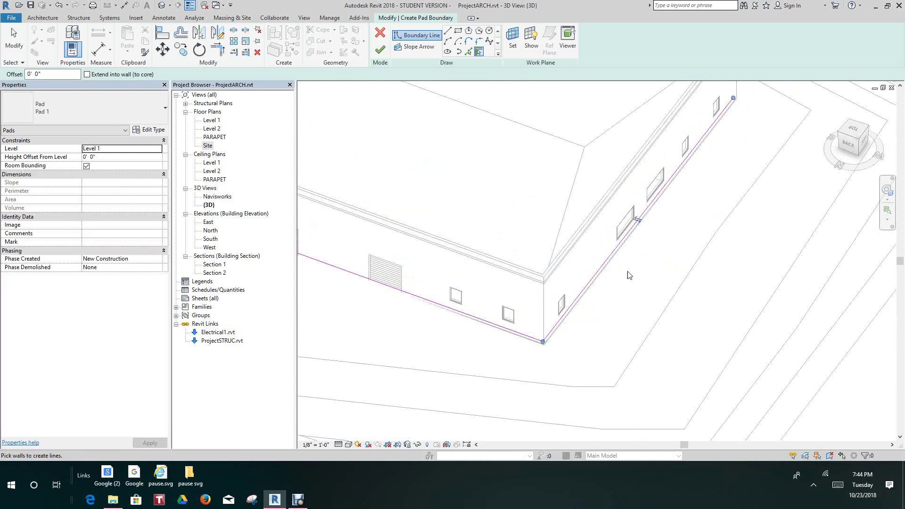
# - Pick the building's front wall and right side wall to close the pad boundary
pyautogui.scroll(-2, 612, 311)
pyautogui.moveTo(590, 320)
pyautogui.keyDown('shift'); pyautogui.mouseDown(button='middle')
pyautogui.moveTo(799, 197)
pyautogui.moveTo(638, 191)
pyautogui.moveTo(693, 138)
pyautogui.moveTo(720, 126)
pyautogui.mouseUp(button='middle'); pyautogui.keyUp('shift')
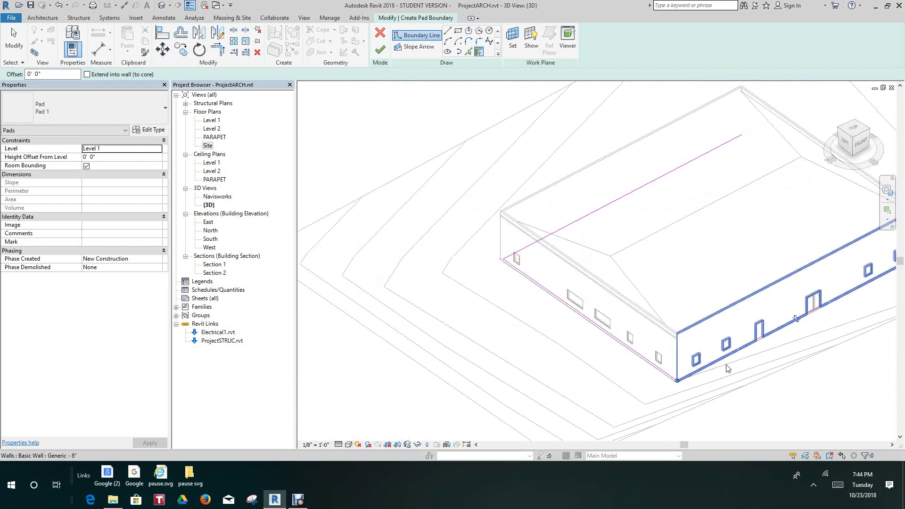
pyautogui.scroll(-1, 667, 391)
pyautogui.moveTo(667, 391); pyautogui.dragTo(480, 453, button='middle')
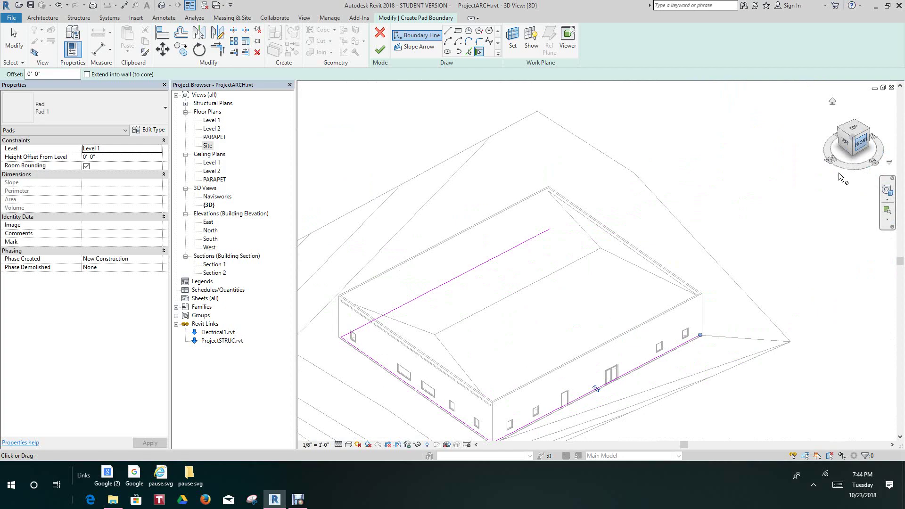
pyautogui.moveTo(839, 177)
pyautogui.keyDown('shift'); pyautogui.mouseDown(button='middle')
pyautogui.moveTo(763, 204)
pyautogui.moveTo(744, 147)
pyautogui.mouseUp(button='middle'); pyautogui.keyUp('shift')
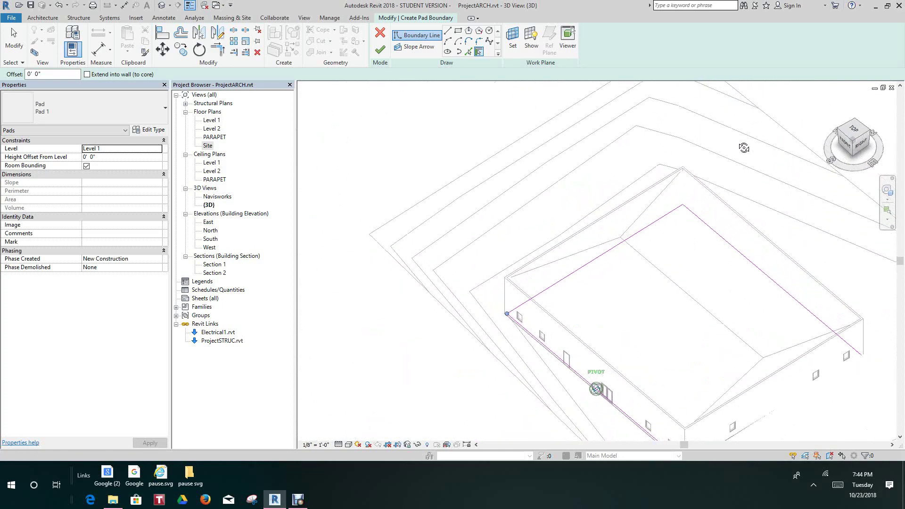
pyautogui.moveTo(816, 277); pyautogui.dragTo(653, 182, button='middle')
pyautogui.scroll(-1, 654, 183)
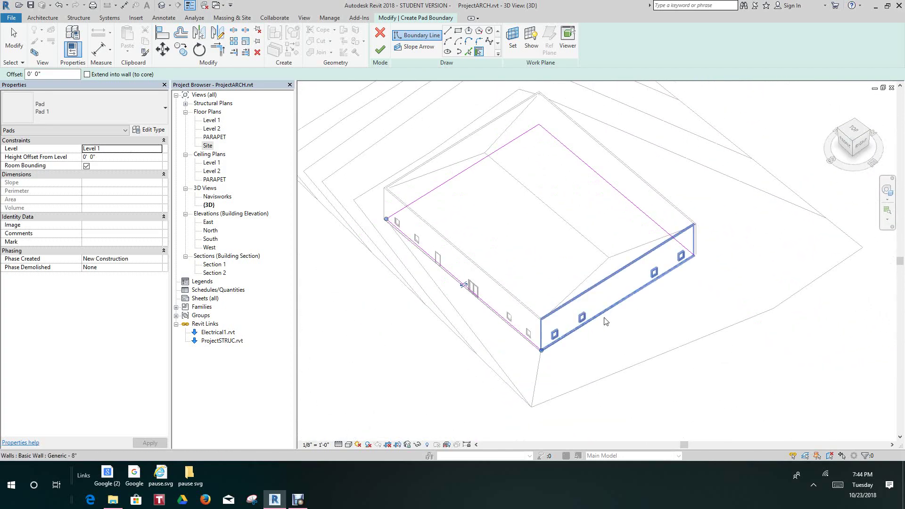
pyautogui.scroll(-2, 658, 319)
pyautogui.moveTo(665, 321); pyautogui.dragTo(660, 297, button='middle')
pyautogui.scroll(5, 643, 283)
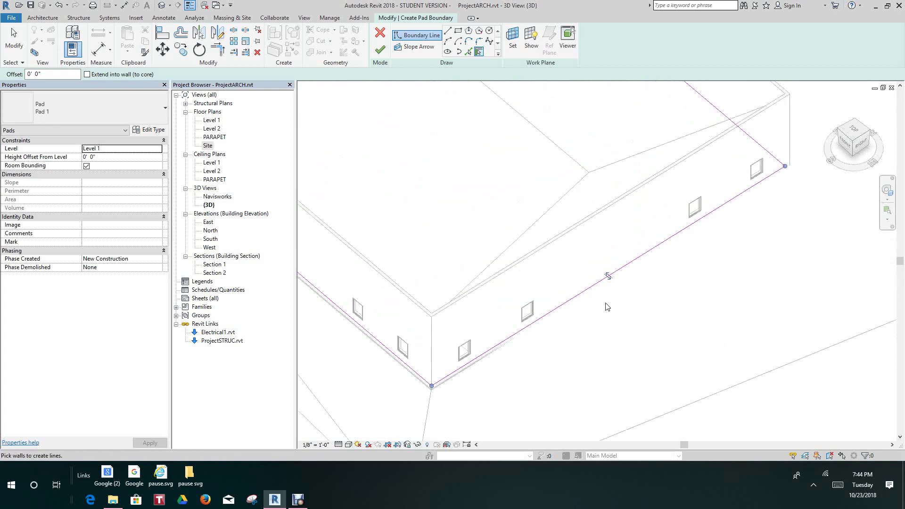
# - Flip the pad boundary lines to the outer faces of the walls and finish the building pad
pyautogui.click(608, 280)
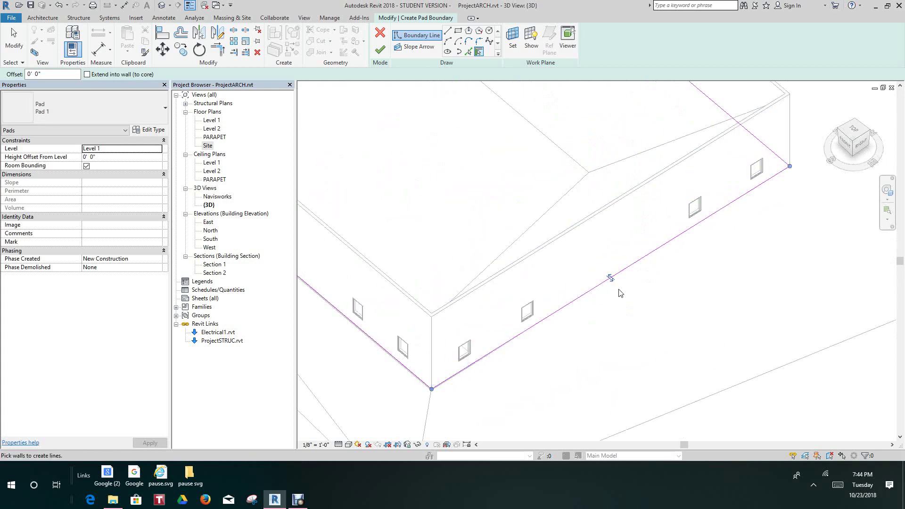
pyautogui.scroll(-4, 619, 293)
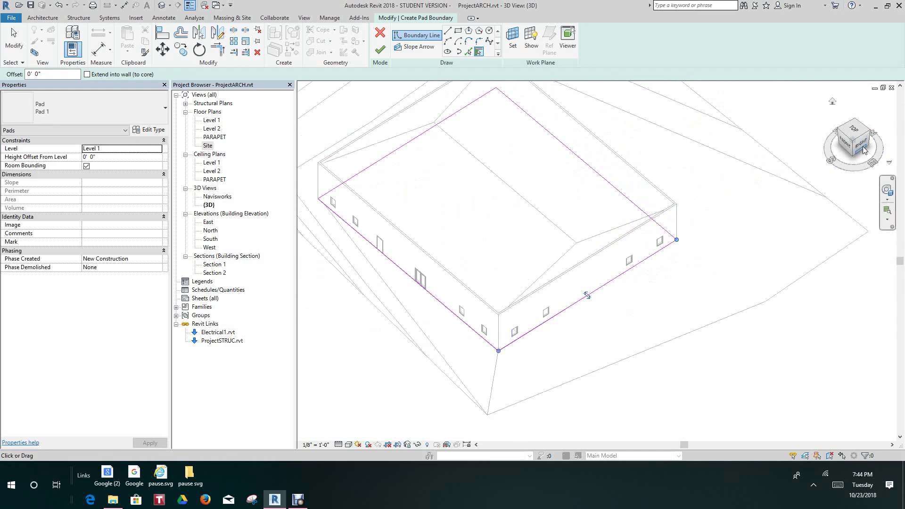
pyautogui.moveTo(818, 194)
pyautogui.keyDown('shift'); pyautogui.mouseDown(button='middle')
pyautogui.moveTo(702, 192)
pyautogui.moveTo(702, 162)
pyautogui.moveTo(714, 154)
pyautogui.mouseUp(button='middle'); pyautogui.keyUp('shift')
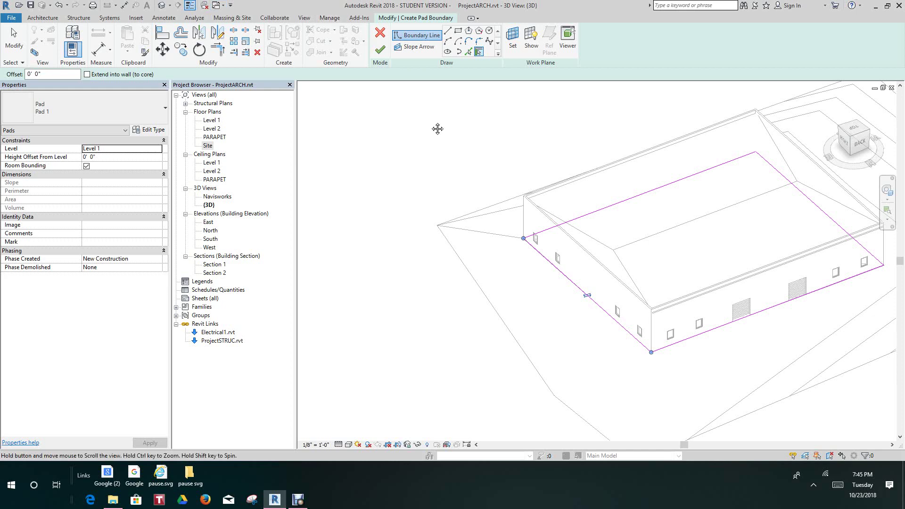
pyautogui.moveTo(437, 128); pyautogui.dragTo(324, 97, button='middle')
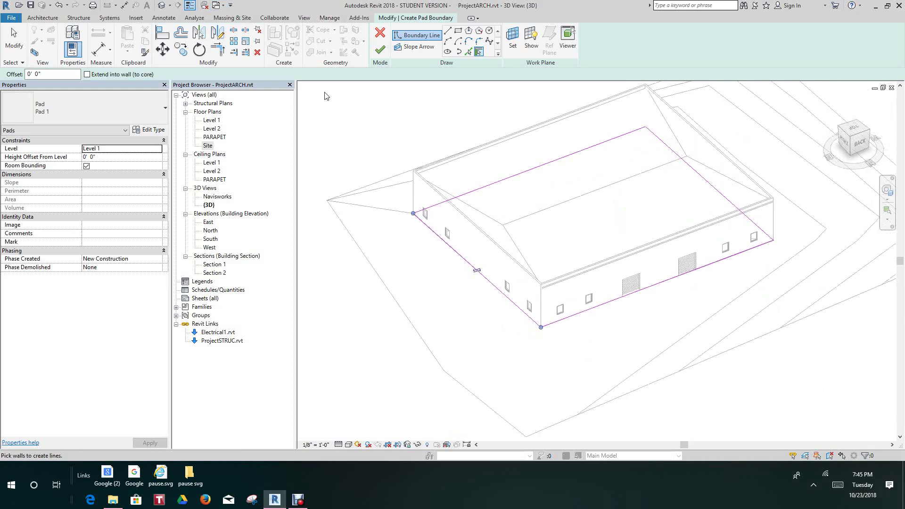
pyautogui.click(381, 49)
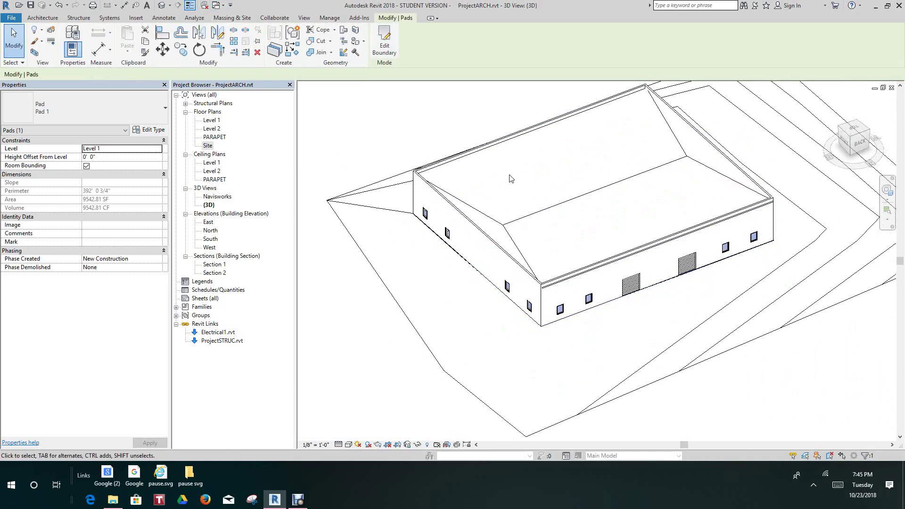
# - Inspect the building pad at the back wall's overhead doors and the terrain around it, ending in a front-right isometric view
pyautogui.scroll(-2, 577, 130)
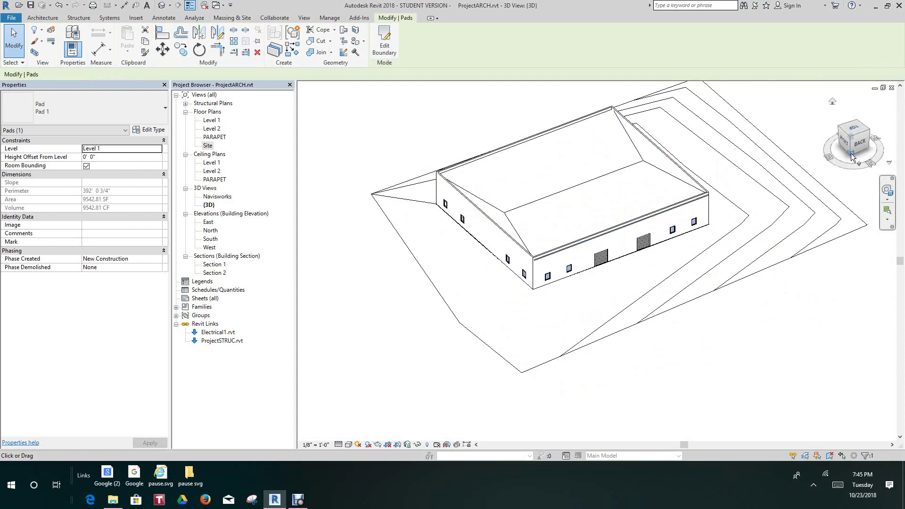
pyautogui.scroll(6, 626, 292)
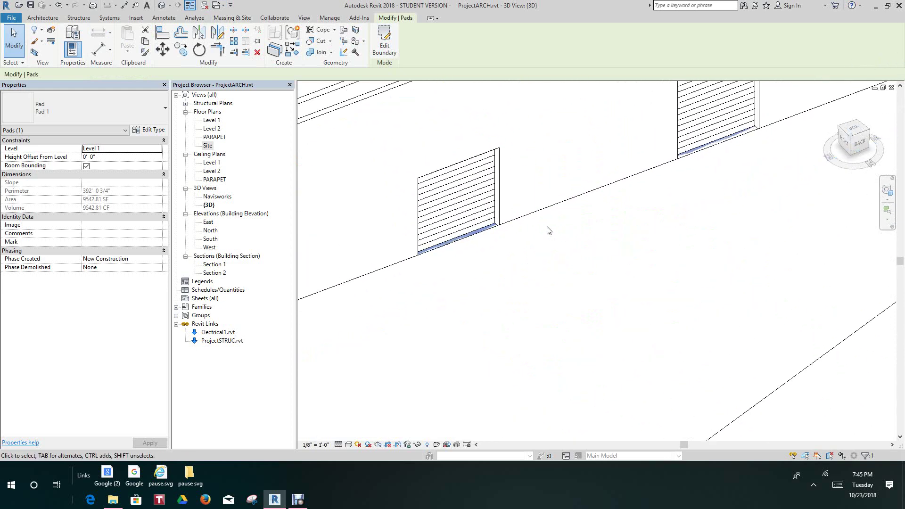
pyautogui.scroll(-5, 631, 228)
pyautogui.scroll(-3, 687, 209)
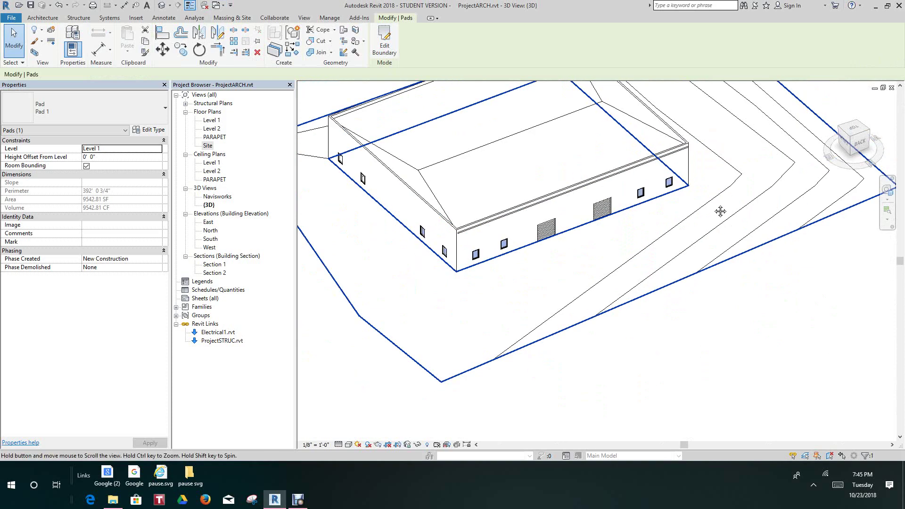
pyautogui.moveTo(863, 146)
pyautogui.mouseDown()
pyautogui.moveTo(788, 150)
pyautogui.moveTo(695, 91)
pyautogui.moveTo(619, 420)
pyautogui.moveTo(578, 429)
pyautogui.moveTo(481, 91)
pyautogui.moveTo(423, 94)
pyautogui.moveTo(426, 151)
pyautogui.moveTo(405, 156)
pyautogui.moveTo(359, 83)
pyautogui.moveTo(343, 125)
pyautogui.moveTo(287, 158)
pyautogui.moveTo(779, 152)
pyautogui.moveTo(596, 156)
pyautogui.moveTo(755, 182)
pyautogui.moveTo(808, 158)
pyautogui.mouseUp()
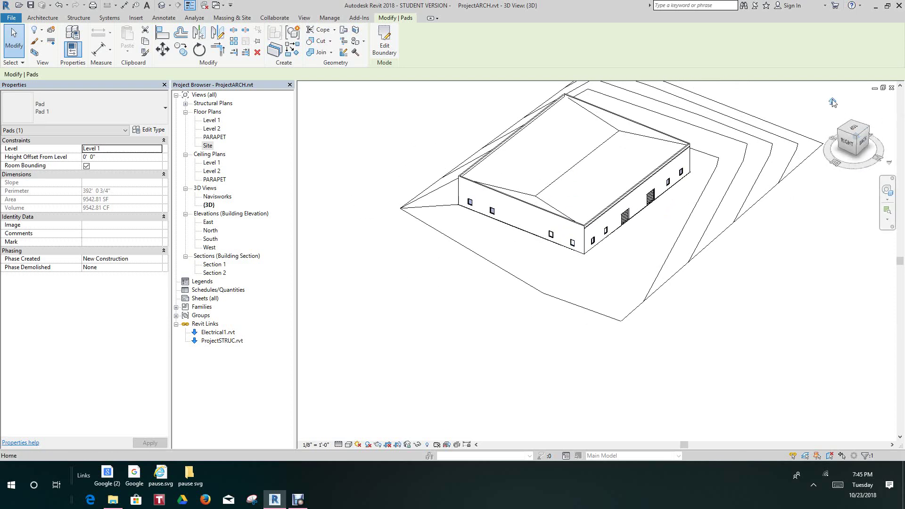
pyautogui.click(848, 132)
pyautogui.scroll(-3, 722, 177)
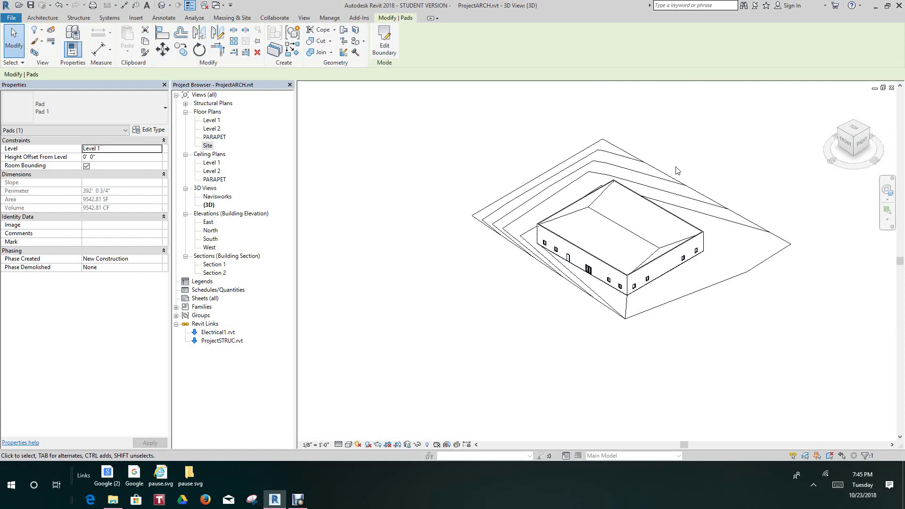
pyautogui.moveTo(679, 165); pyautogui.dragTo(700, 172, button='middle')
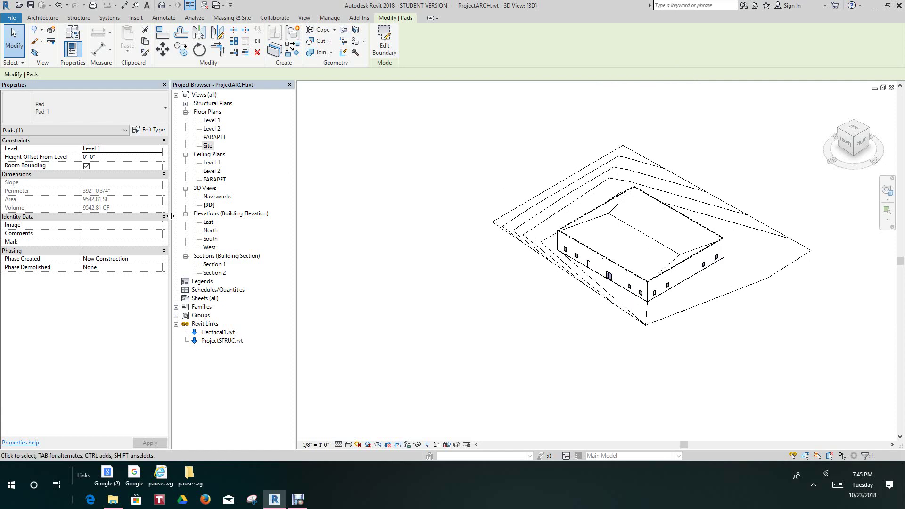
# - Deselect the pad and turn on the section box for the 3D view
pyautogui.scroll(-2, 379, 249)
pyautogui.click(380, 248)
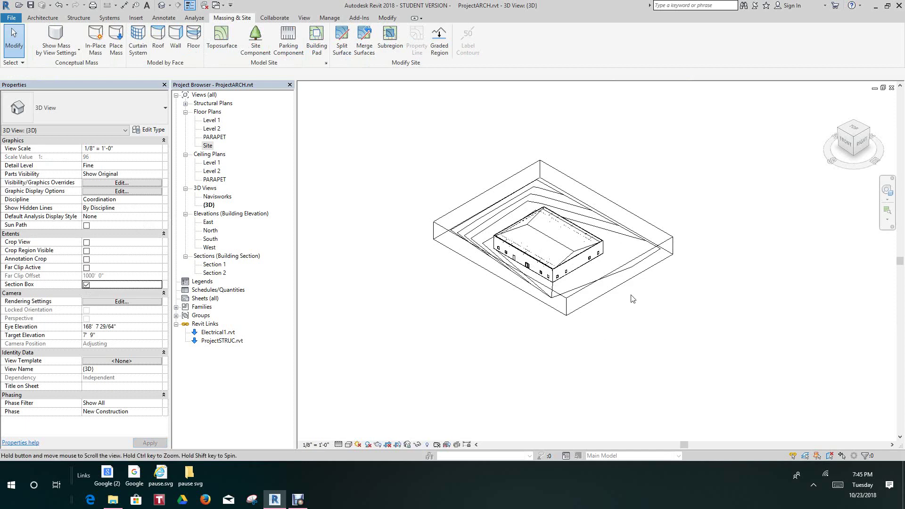
pyautogui.scroll(3, 691, 230)
pyautogui.scroll(-2, 684, 237)
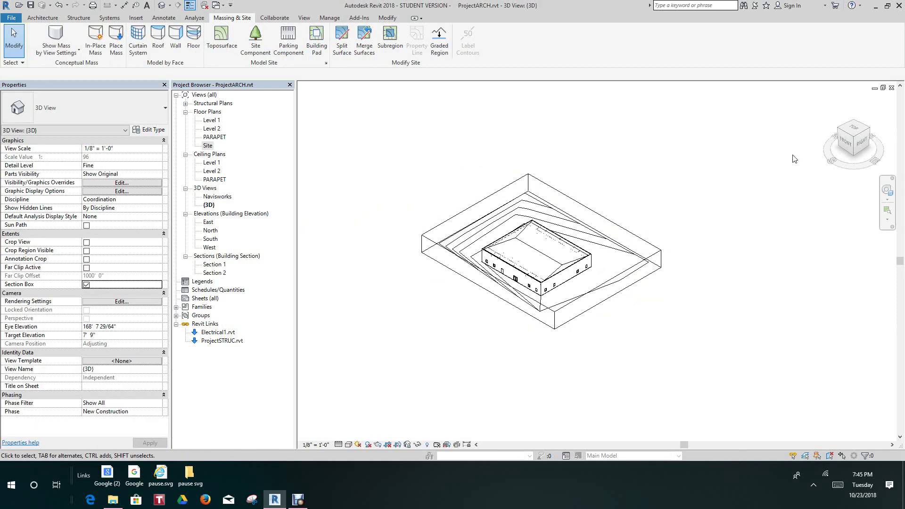
# - Select the section box and pull its front face inward to cut through the terrain in front of the building
pyautogui.scroll(5, 560, 214)
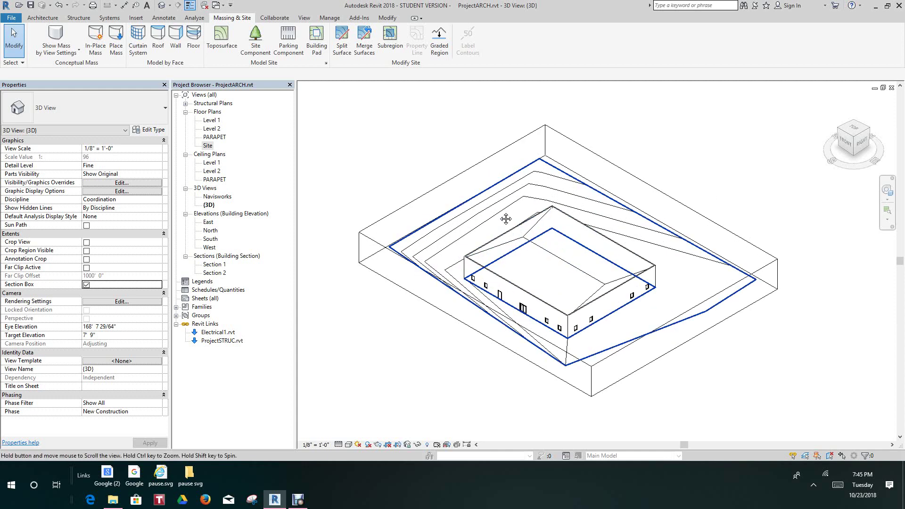
pyautogui.click(386, 253)
pyautogui.scroll(3, 574, 384)
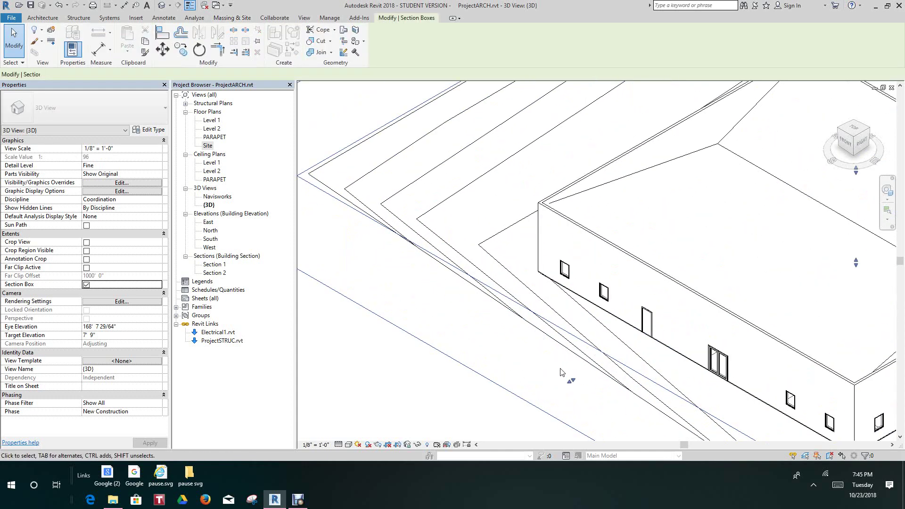
pyautogui.moveTo(575, 386); pyautogui.dragTo(610, 356)
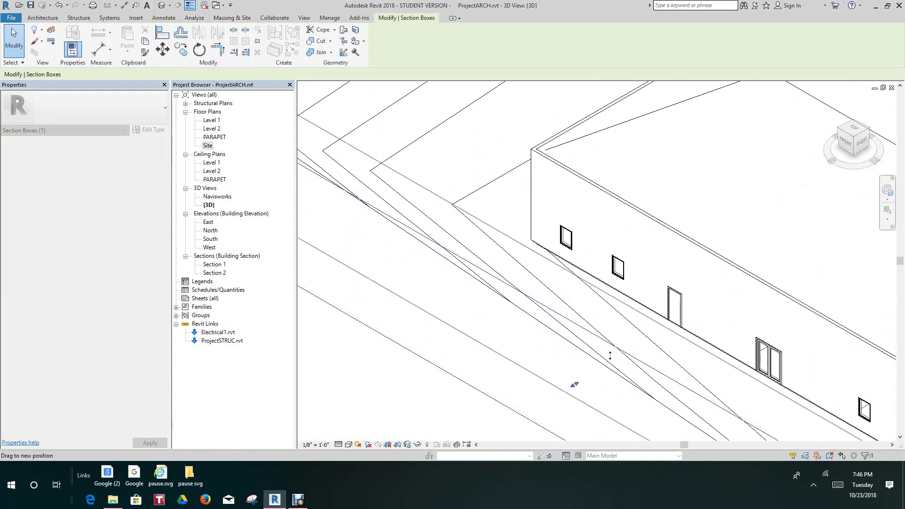
# - Pull the section box's right and back faces inward until they cut through the toposurface, and deselect the box
pyautogui.scroll(-4, 583, 362)
pyautogui.moveTo(552, 354); pyautogui.dragTo(470, 309, button='middle')
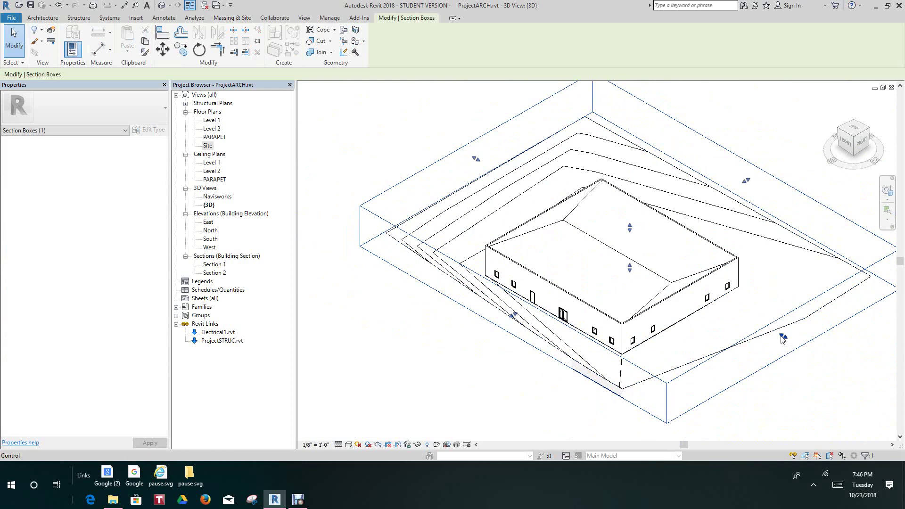
pyautogui.moveTo(783, 339); pyautogui.dragTo(768, 352)
pyautogui.scroll(-2, 797, 380)
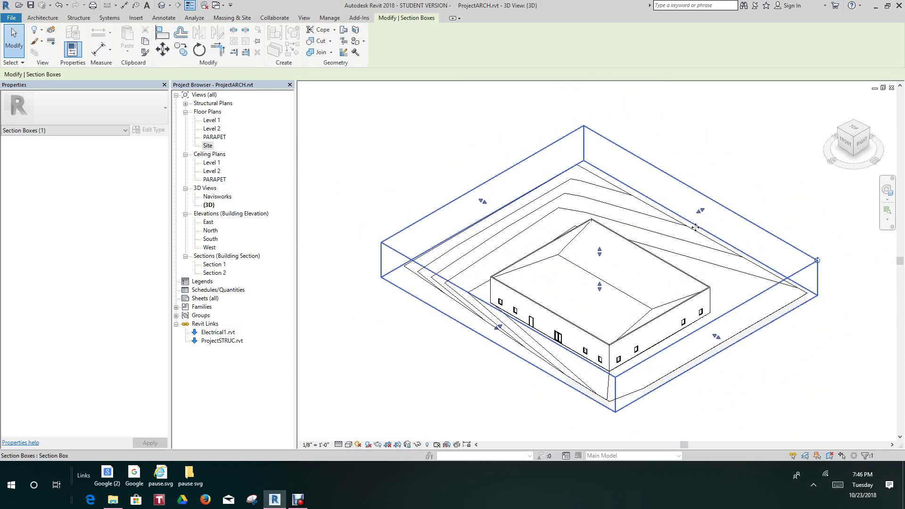
pyautogui.press('Escape')
pyautogui.moveTo(696, 213); pyautogui.dragTo(671, 232)
pyautogui.click(721, 174)
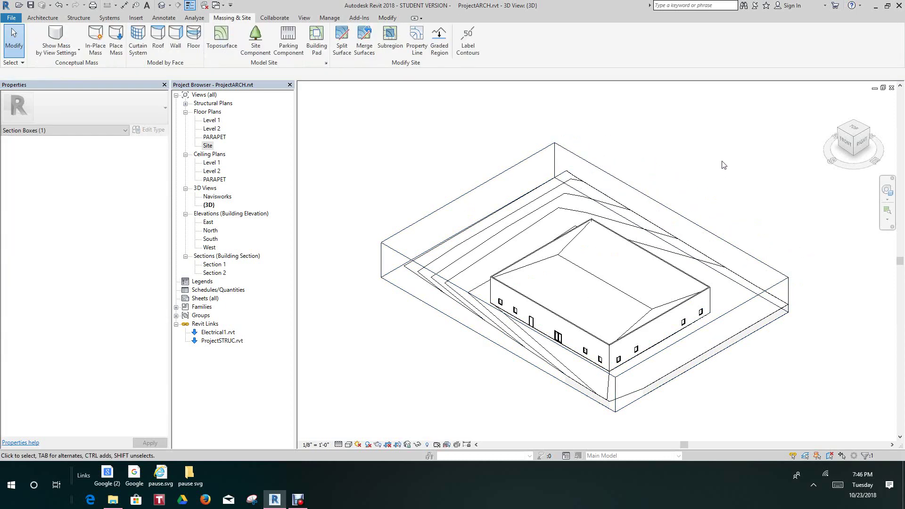
# - View the model from the right and back, and pull the section box's left and front faces inward into the terrain
pyautogui.moveTo(861, 144); pyautogui.dragTo(717, 165)
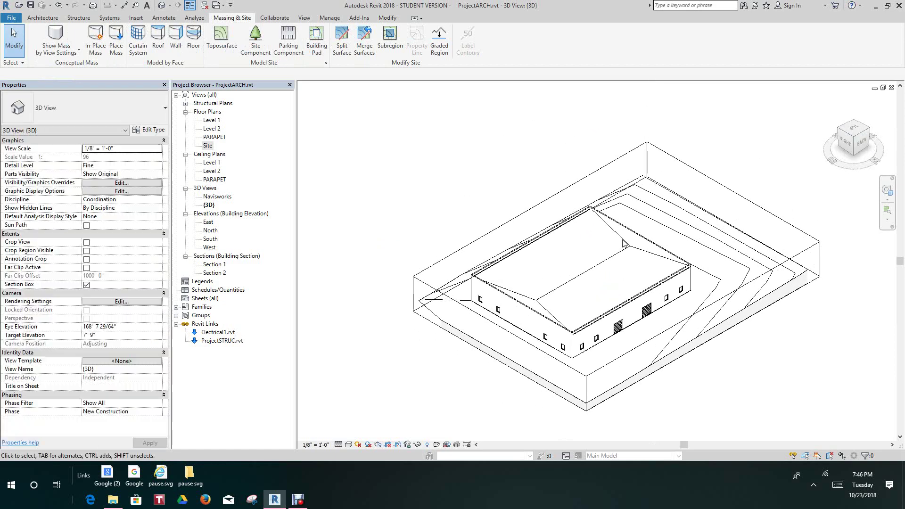
pyautogui.click(742, 198)
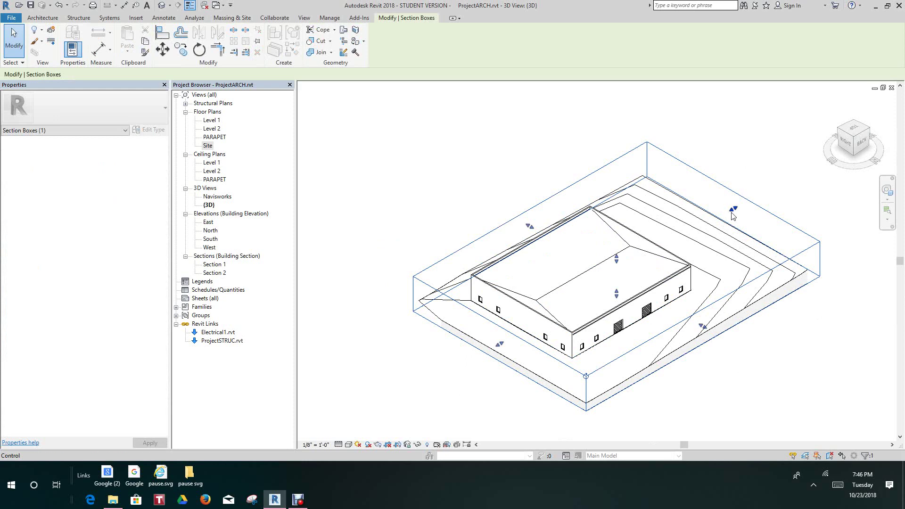
pyautogui.moveTo(732, 213); pyautogui.dragTo(716, 227)
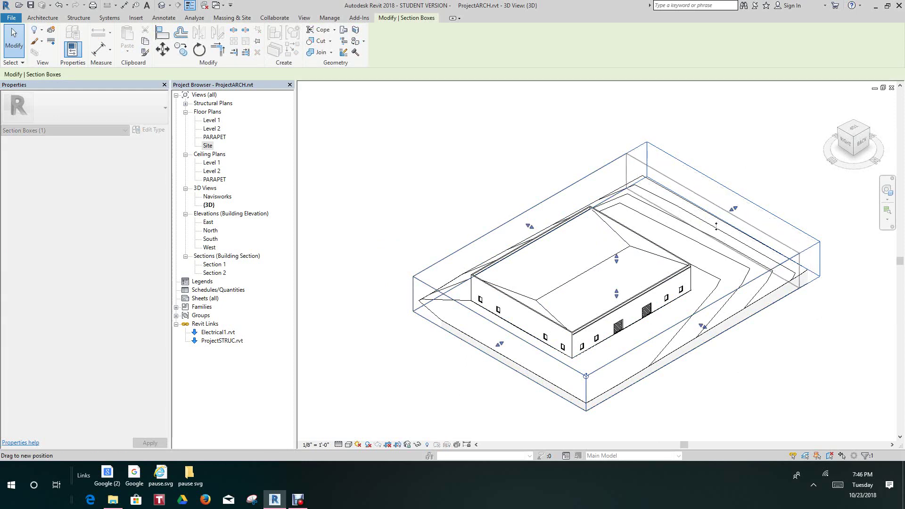
pyautogui.click(772, 173)
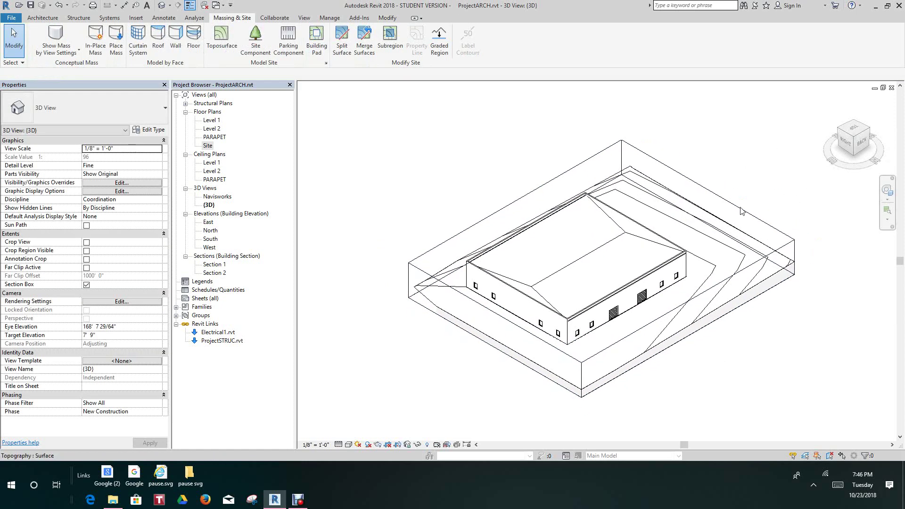
pyautogui.click(525, 201)
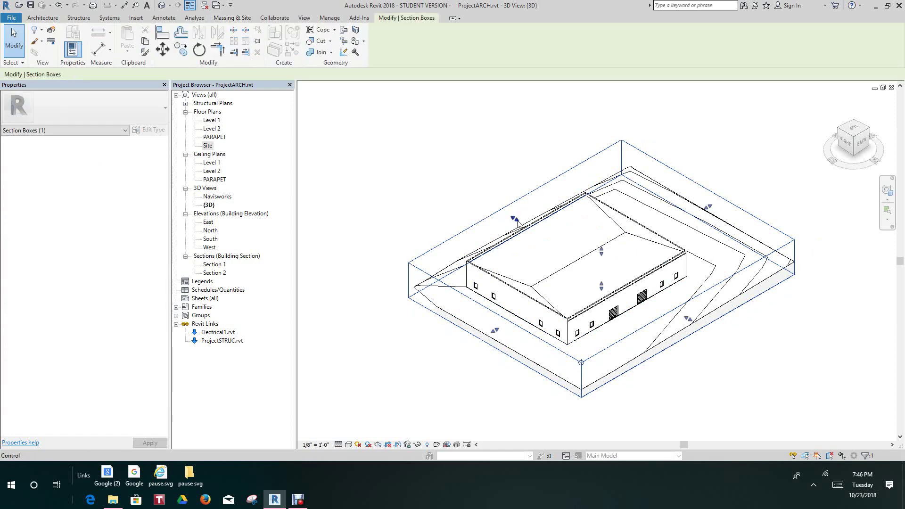
pyautogui.moveTo(517, 223); pyautogui.dragTo(525, 227)
pyautogui.click(522, 179)
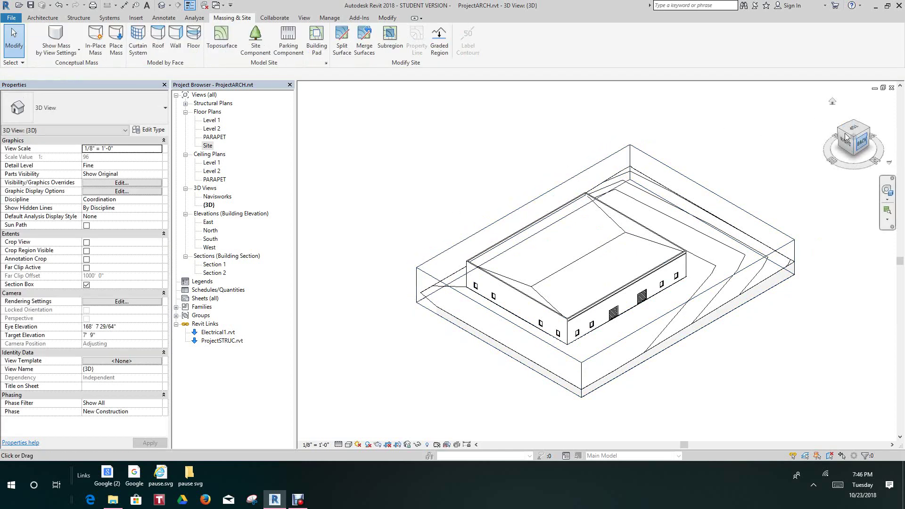
# - Inspect the cut terrain edges around the front-right corner of the site from the home isometric view
pyautogui.click(831, 103)
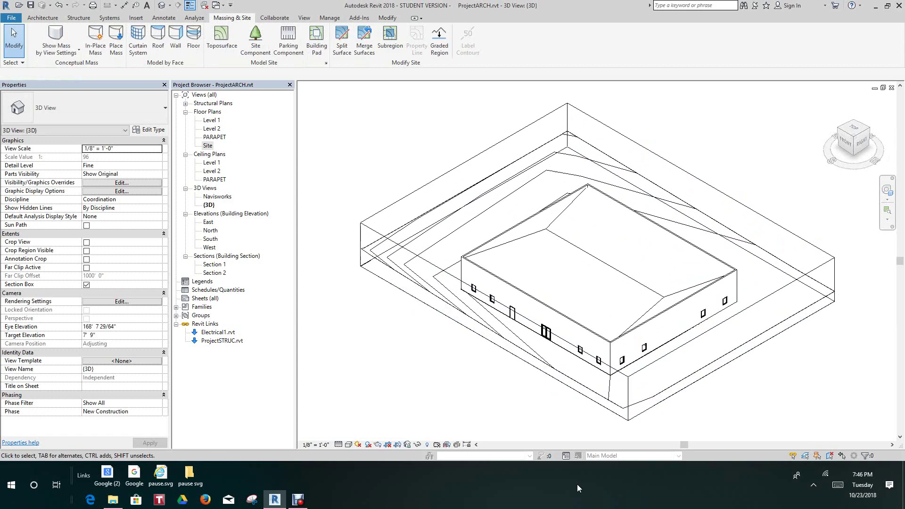
pyautogui.moveTo(702, 398); pyautogui.dragTo(709, 292, button='middle')
pyautogui.scroll(2, 641, 348)
pyautogui.moveTo(642, 346); pyautogui.dragTo(633, 357, button='middle')
pyautogui.scroll(-5, 582, 331)
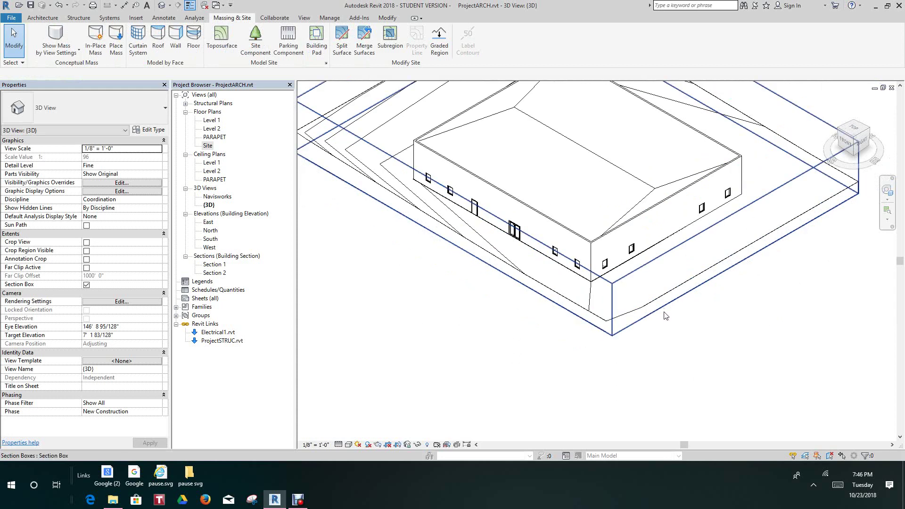
pyautogui.scroll(1, 456, 273)
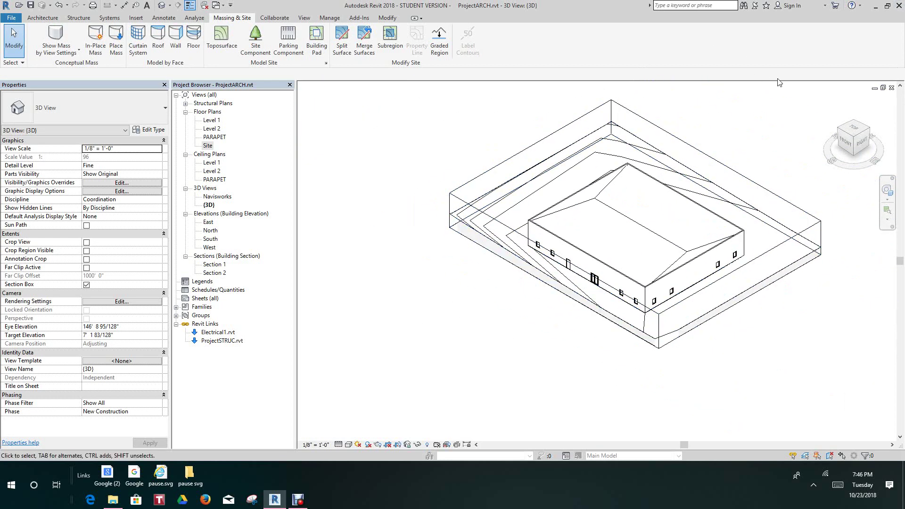
pyautogui.click(832, 103)
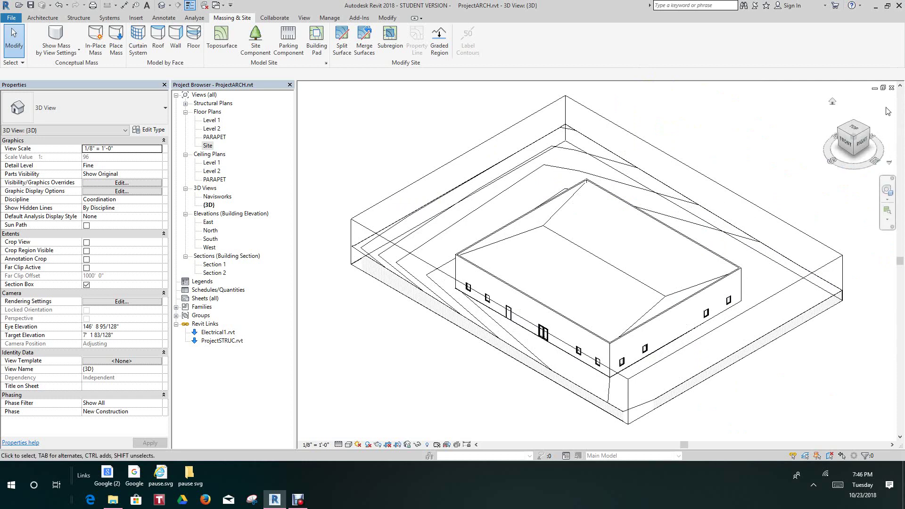
# - Raise the top face of the section box further above the building's roof and deselect the box
pyautogui.moveTo(857, 150)
pyautogui.mouseDown()
pyautogui.moveTo(844, 172)
pyautogui.moveTo(833, 162)
pyautogui.mouseUp()
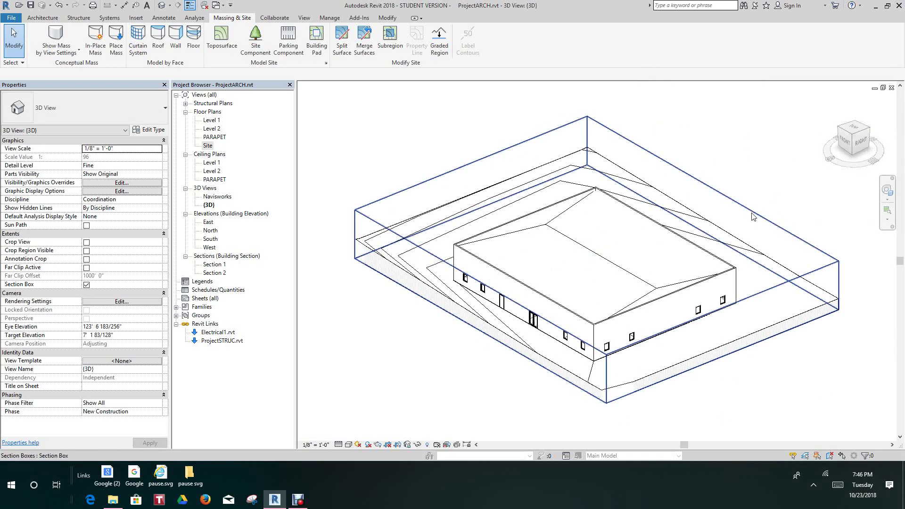
pyautogui.click(647, 262)
pyautogui.moveTo(597, 235); pyautogui.dragTo(596, 222)
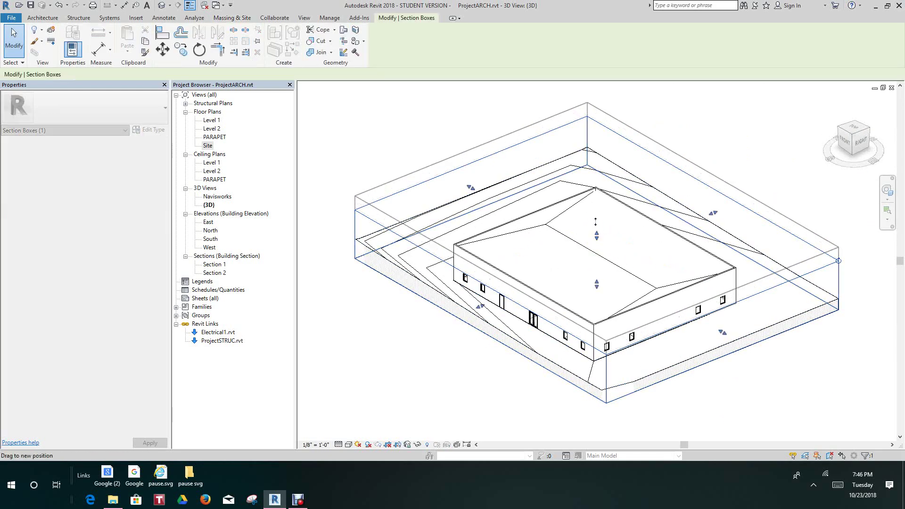
pyautogui.click(718, 110)
pyautogui.moveTo(705, 126); pyautogui.dragTo(649, 157, button='middle')
pyautogui.scroll(-1, 649, 157)
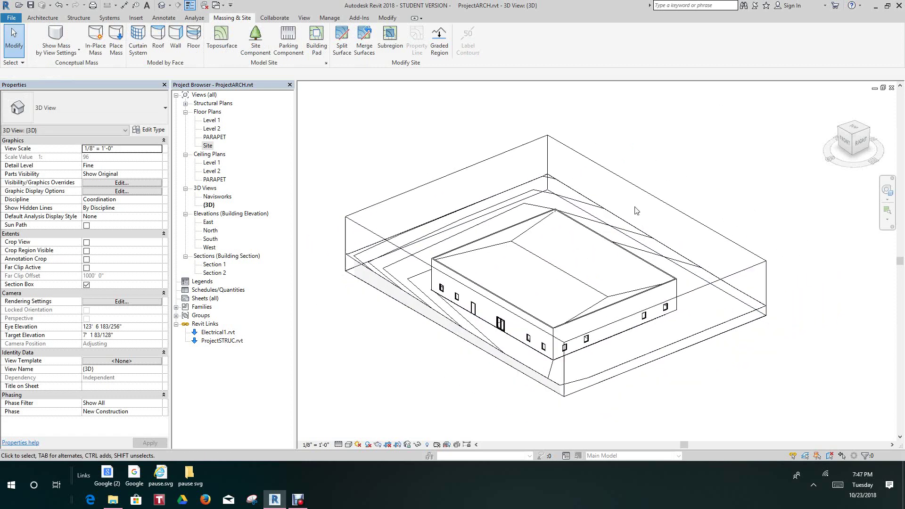
# - Select the section box and hide that element in the 3D view
pyautogui.click(648, 194)
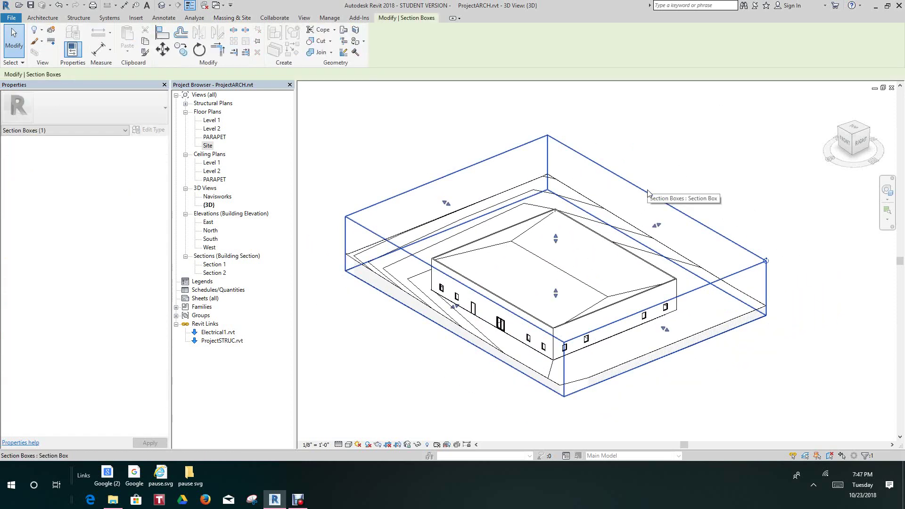
pyautogui.moveTo(426, 384); pyautogui.dragTo(420, 398, button='middle')
pyautogui.scroll(-1, 420, 398)
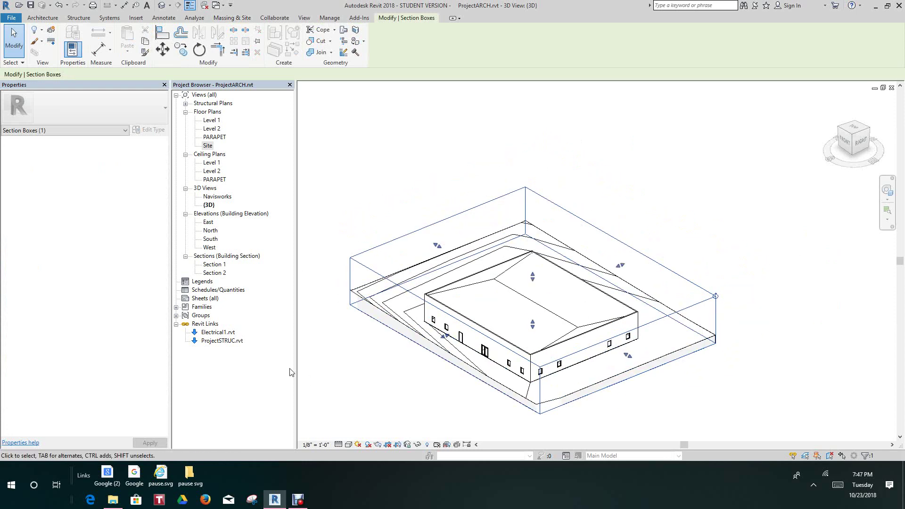
pyautogui.scroll(1, 454, 283)
pyautogui.moveTo(468, 276); pyautogui.dragTo(457, 243, button='middle')
pyautogui.scroll(-2, 456, 243)
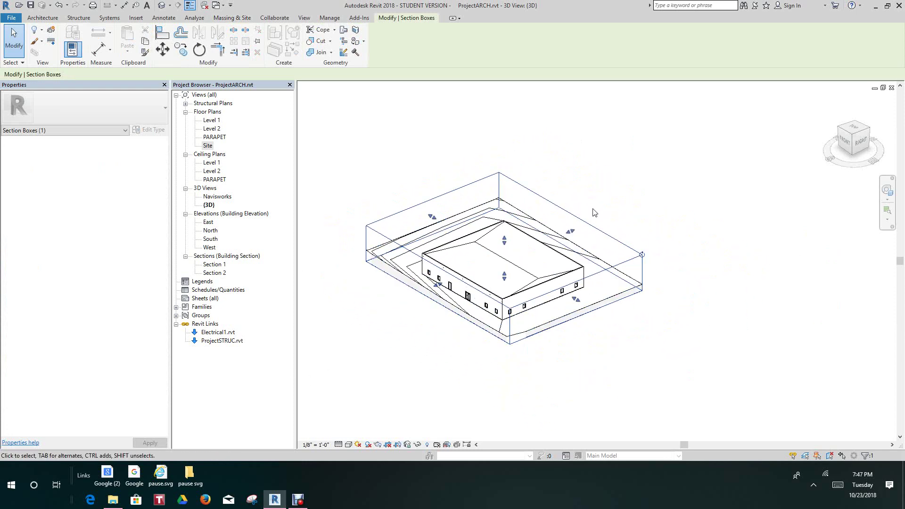
pyautogui.click(607, 197)
pyautogui.click(602, 229)
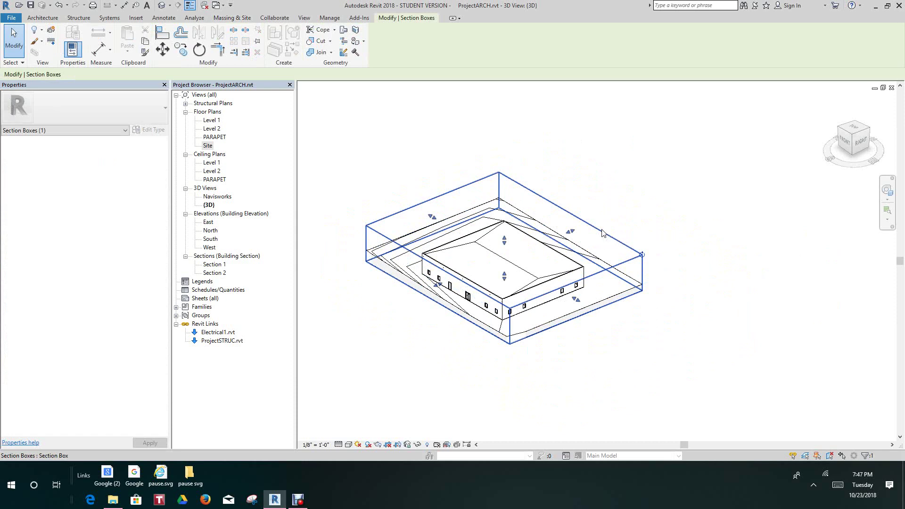
pyautogui.rightClick(601, 232)
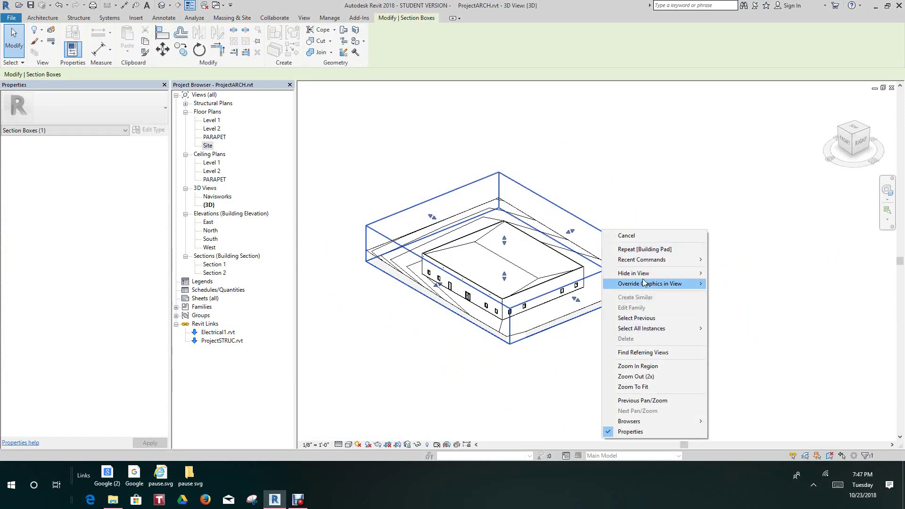
pyautogui.click(728, 274)
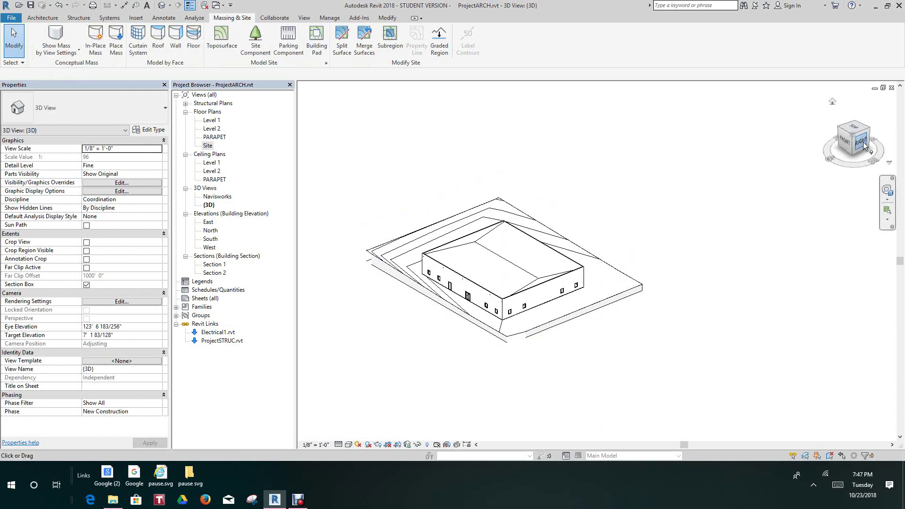
# - Examine the hatched terrain cut near the building's front-right corner from the home isometric view
pyautogui.moveTo(863, 142); pyautogui.dragTo(317, 176)
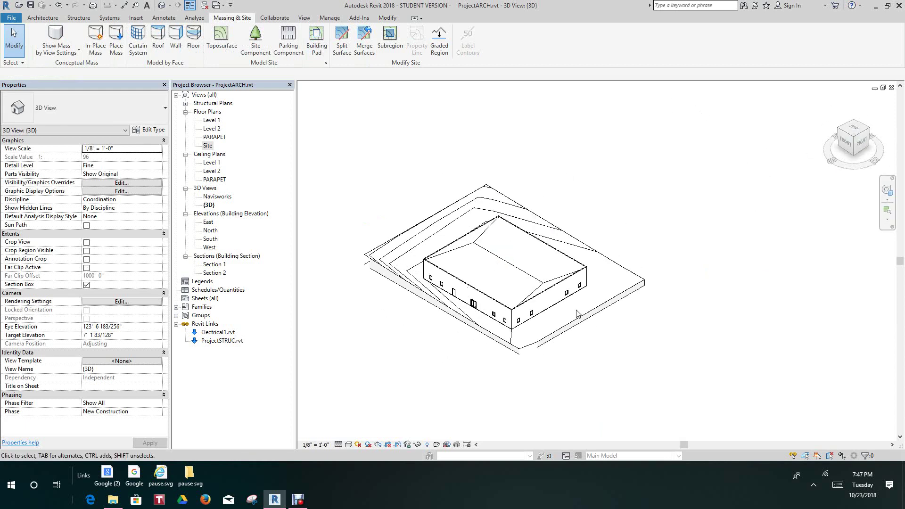
pyautogui.scroll(6, 577, 313)
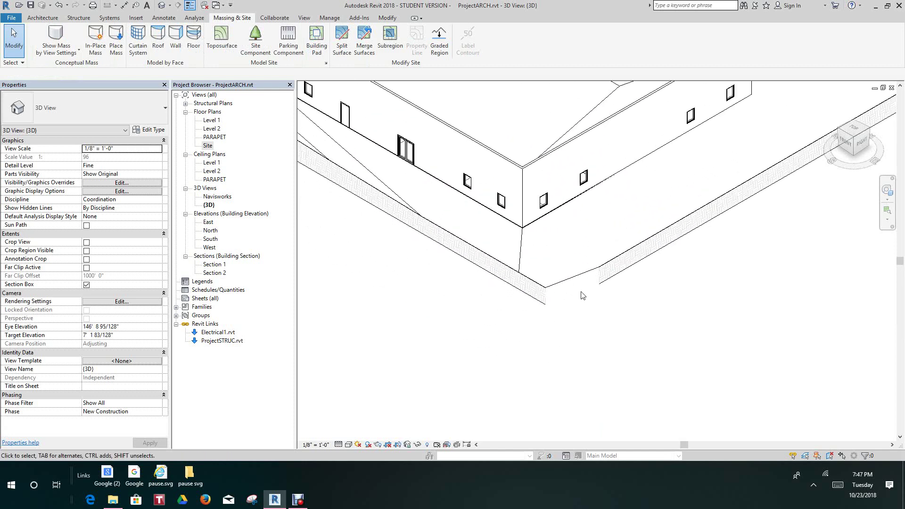
pyautogui.scroll(-6, 582, 284)
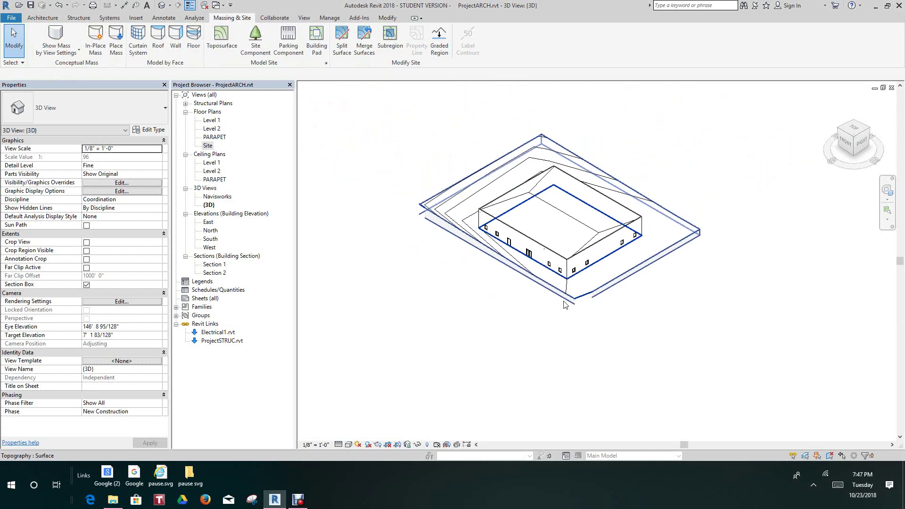
pyautogui.scroll(-2, 446, 234)
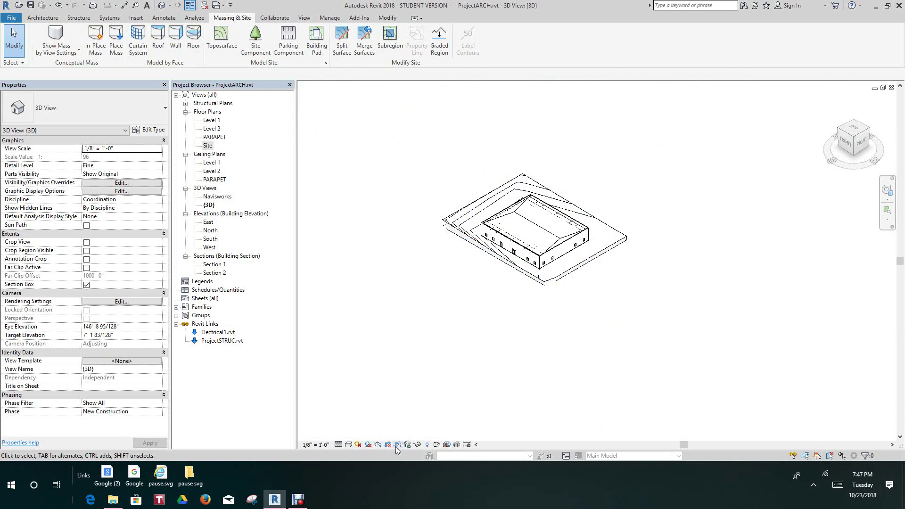
# - Reveal the hidden elements, unhide the section box as an element, leave Reveal Hidden Elements mode and reselect the box
pyautogui.click(427, 444)
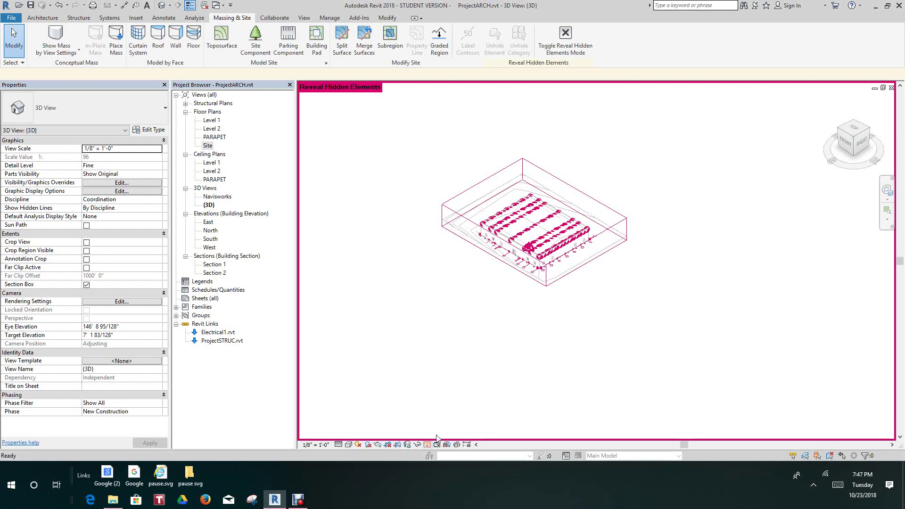
pyautogui.scroll(2, 481, 184)
pyautogui.click(482, 184)
pyautogui.rightClick(481, 184)
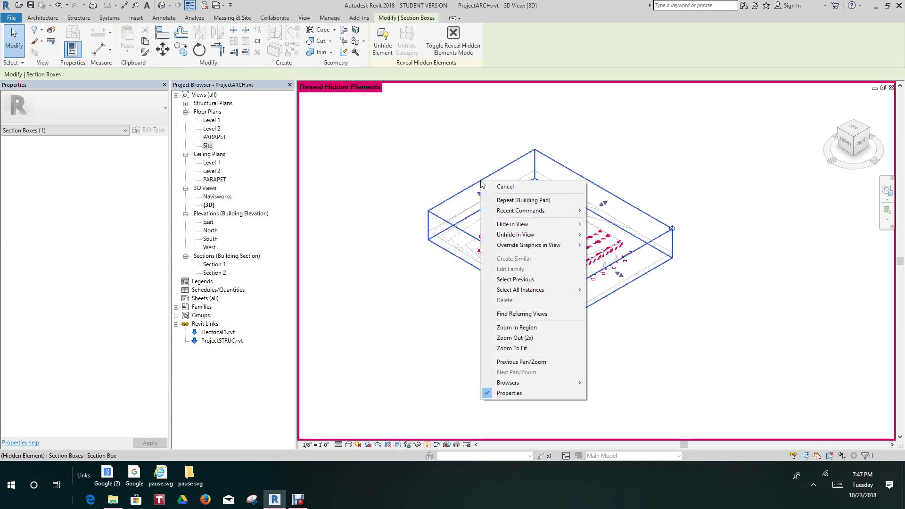
pyautogui.moveTo(501, 235)
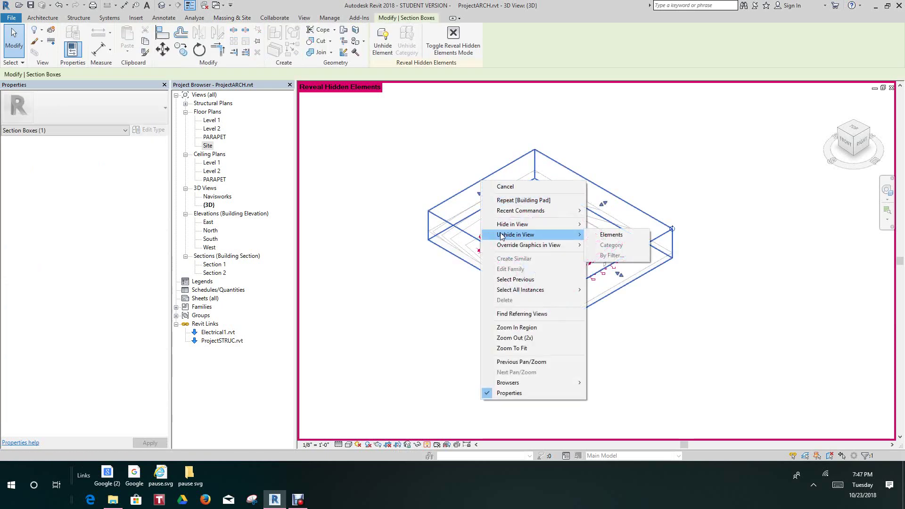
pyautogui.click(615, 235)
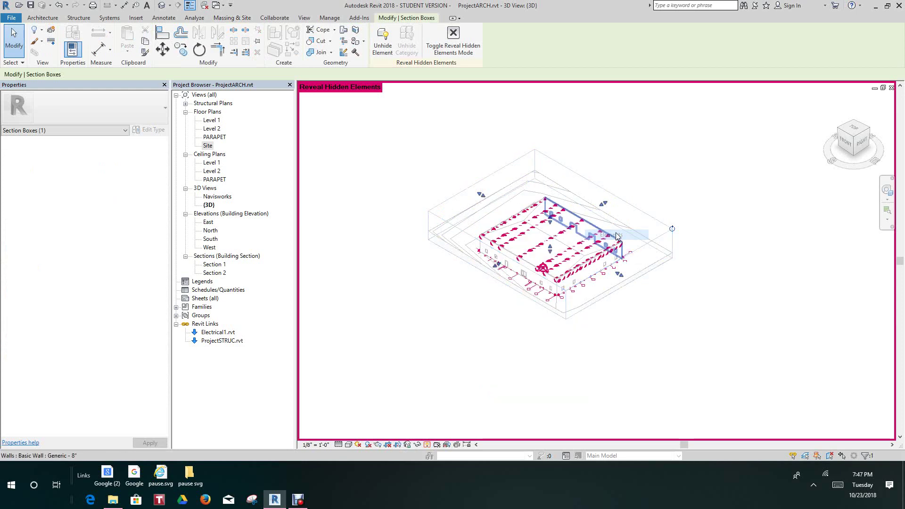
pyautogui.click(467, 183)
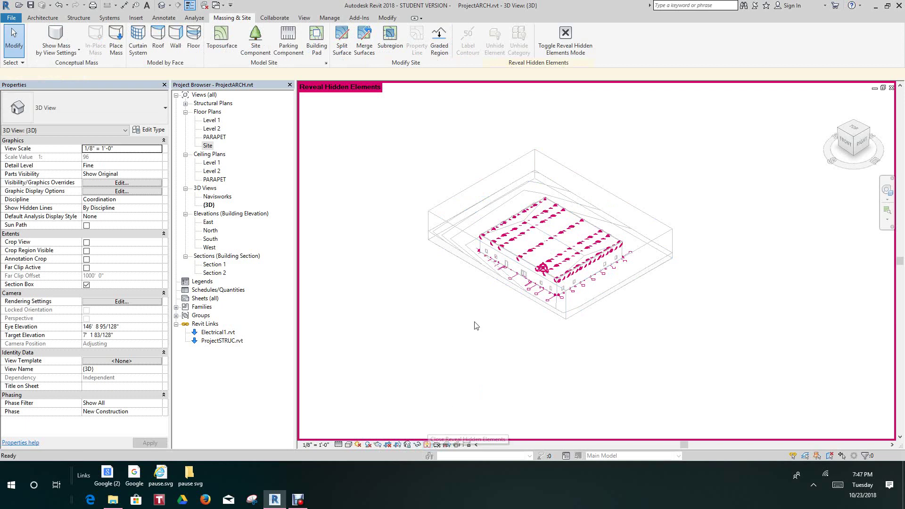
pyautogui.click(427, 444)
pyautogui.scroll(5, 471, 226)
pyautogui.click(443, 160)
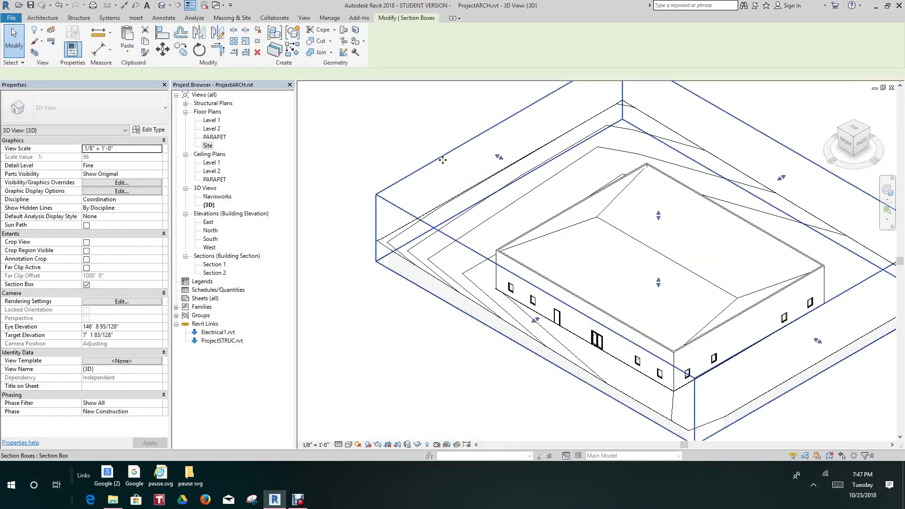
# - Pull the left and right faces of the section box slightly inward to trim the terrain edges, and deselect the box
pyautogui.moveTo(502, 160); pyautogui.dragTo(512, 167)
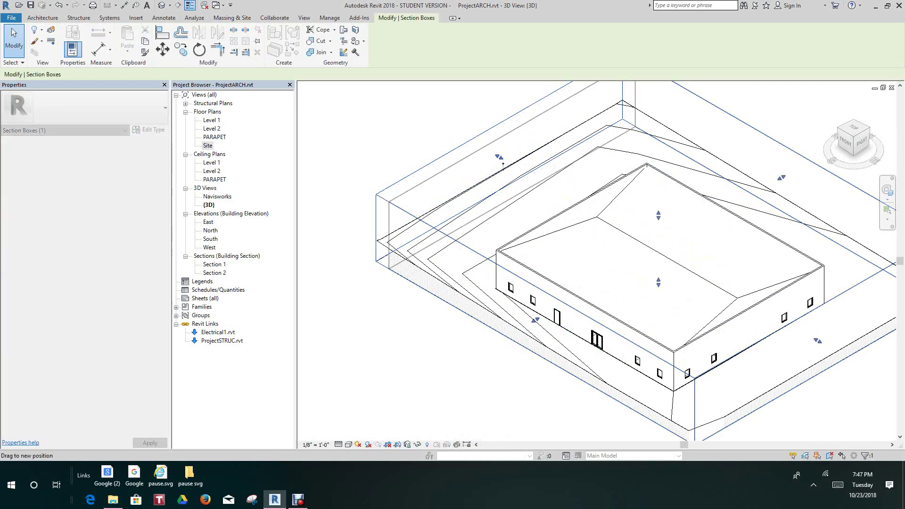
pyautogui.click(370, 154)
pyautogui.scroll(-4, 313, 151)
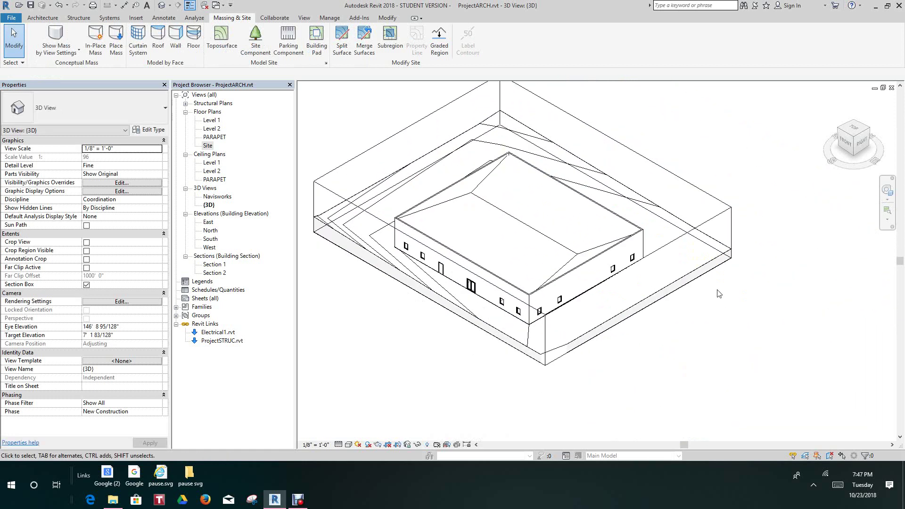
pyautogui.click(689, 235)
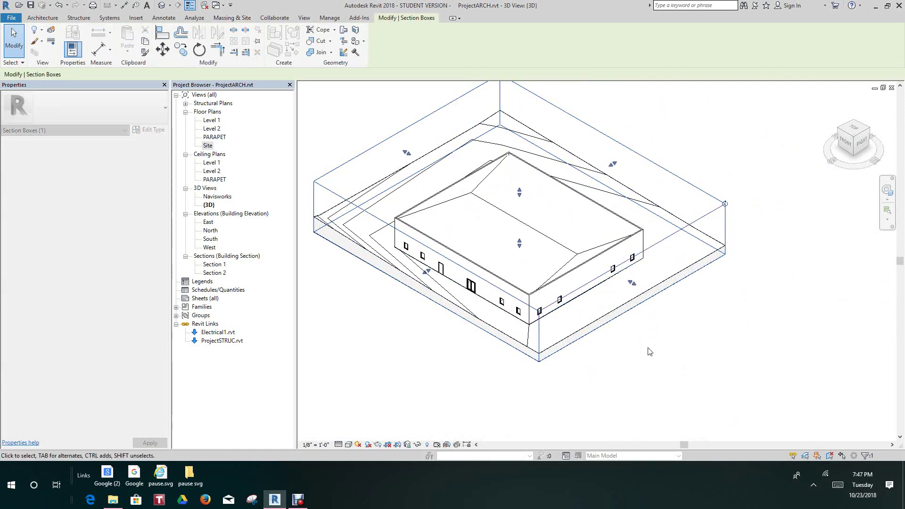
pyautogui.click(650, 348)
# - Return the 3D view to its home isometric orientation and set its visual style to Shaded
pyautogui.scroll(-1, 677, 319)
pyautogui.moveTo(677, 320)
pyautogui.keyDown('shift'); pyautogui.mouseDown(button='middle')
pyautogui.moveTo(717, 190)
pyautogui.moveTo(669, 114)
pyautogui.moveTo(669, 85)
pyautogui.moveTo(670, 114)
pyautogui.moveTo(756, 289)
pyautogui.mouseUp(button='middle'); pyautogui.keyUp('shift')
pyautogui.scroll(4, 549, 404)
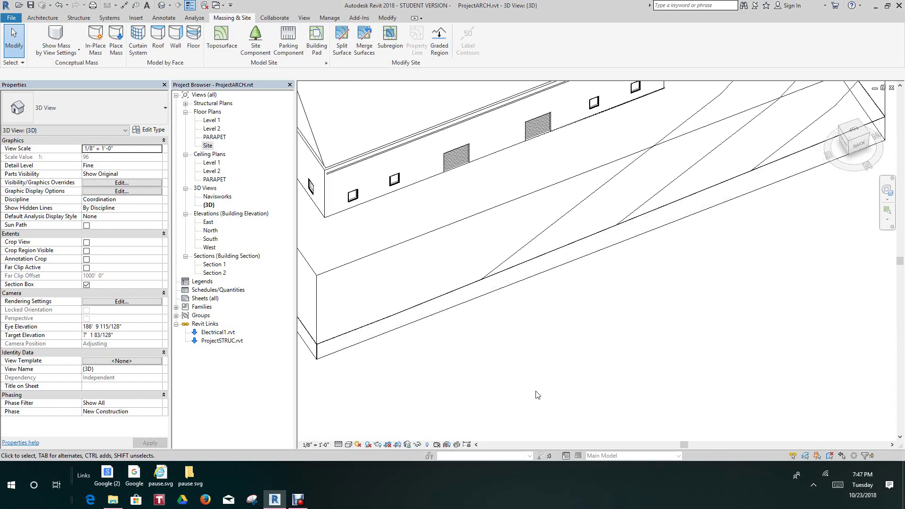
pyautogui.scroll(-4, 537, 395)
pyautogui.moveTo(537, 395); pyautogui.dragTo(461, 396, button='middle')
pyautogui.scroll(3, 461, 396)
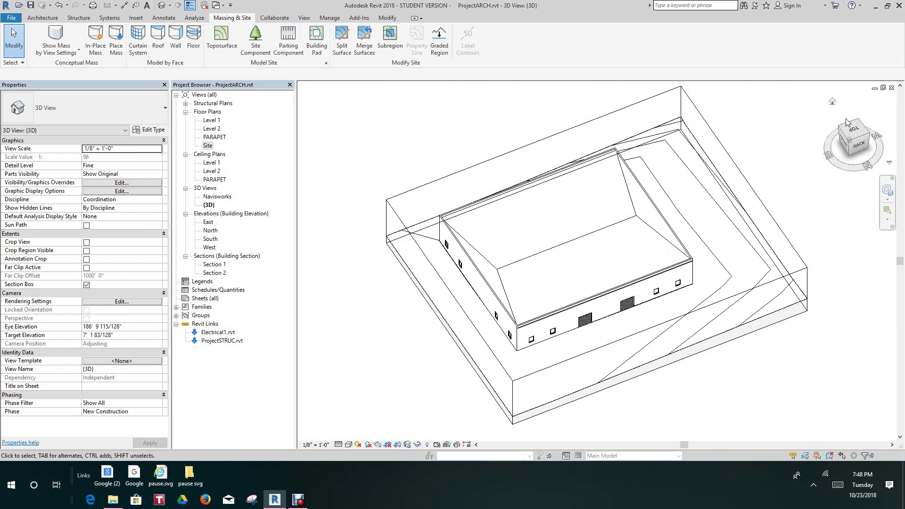
pyautogui.click(833, 100)
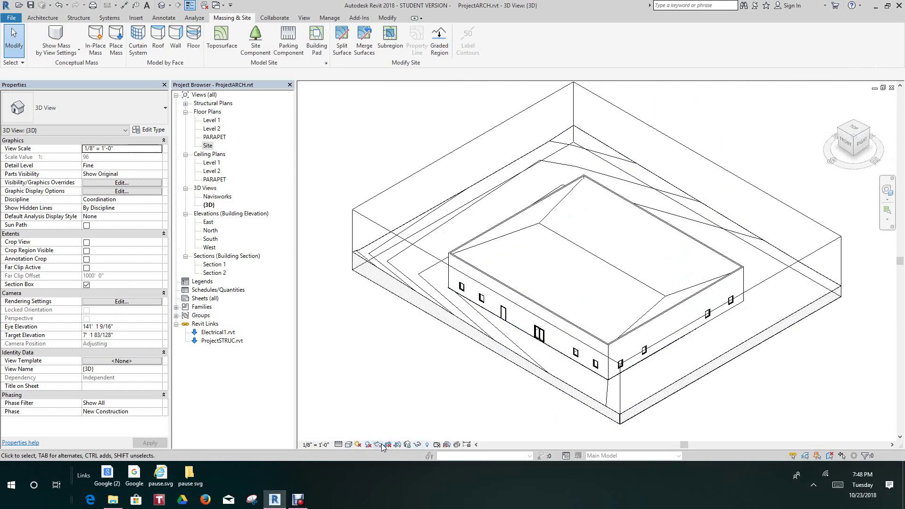
pyautogui.click(349, 446)
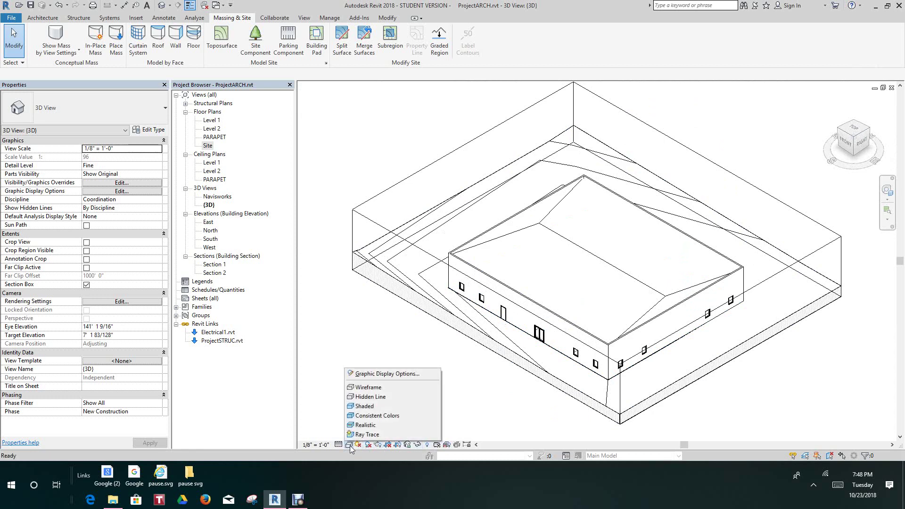
pyautogui.click(367, 407)
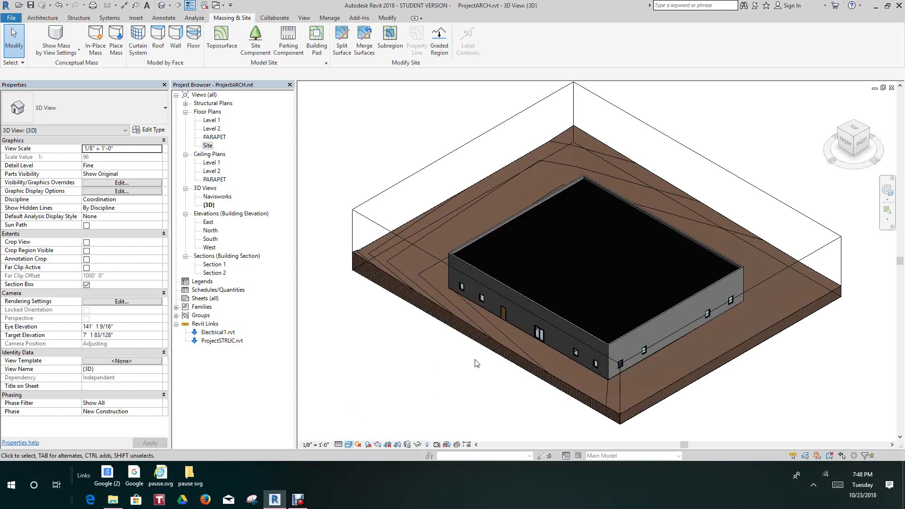
# - Examine the shaded terrain and building from the home isometric view
pyautogui.scroll(1, 756, 196)
pyautogui.moveTo(755, 196); pyautogui.dragTo(783, 145, button='middle')
pyautogui.scroll(-1, 768, 157)
pyautogui.scroll(-2, 782, 145)
pyautogui.scroll(3, 578, 240)
pyautogui.scroll(-2, 495, 268)
pyautogui.scroll(-2, 475, 279)
pyautogui.moveTo(479, 284); pyautogui.dragTo(450, 319, button='middle')
pyautogui.scroll(4, 472, 297)
pyautogui.scroll(-2, 450, 318)
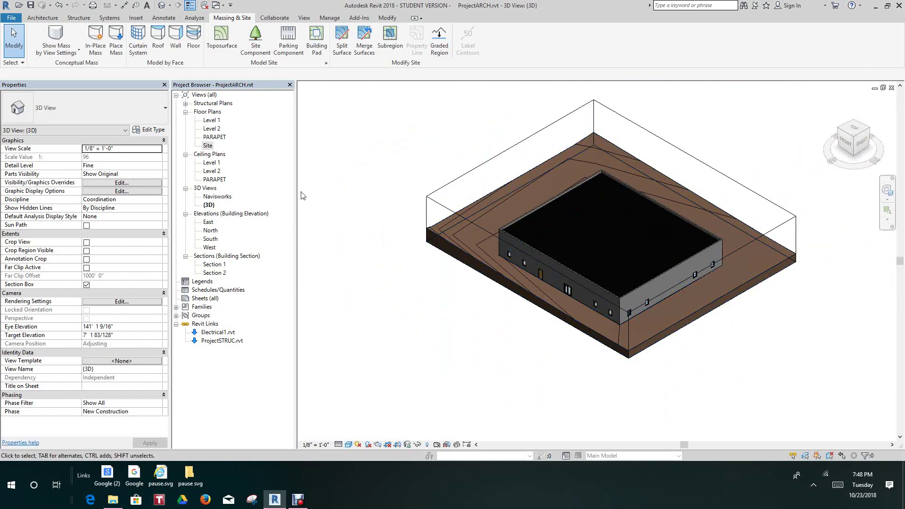
# - Select the toposurface in the Site floor plan and open the Material Browser for its material
pyautogui.doubleClick(207, 146)
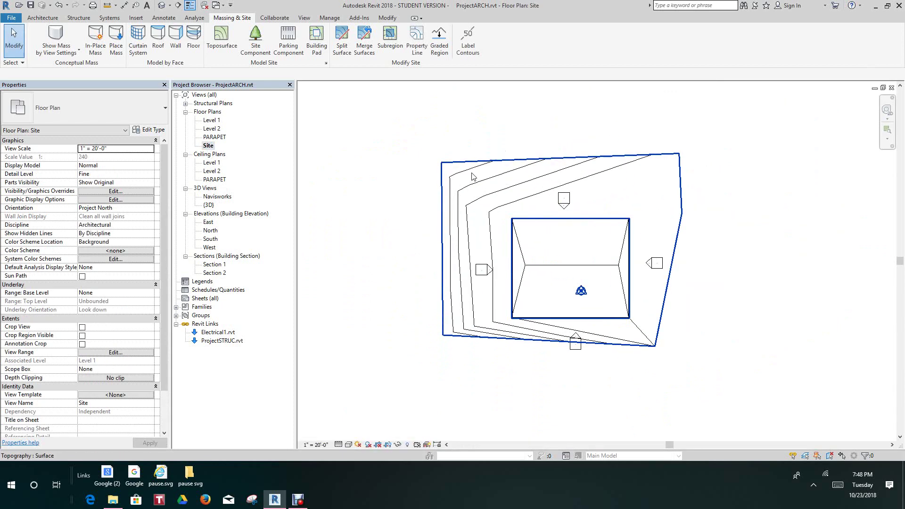
pyautogui.click(473, 175)
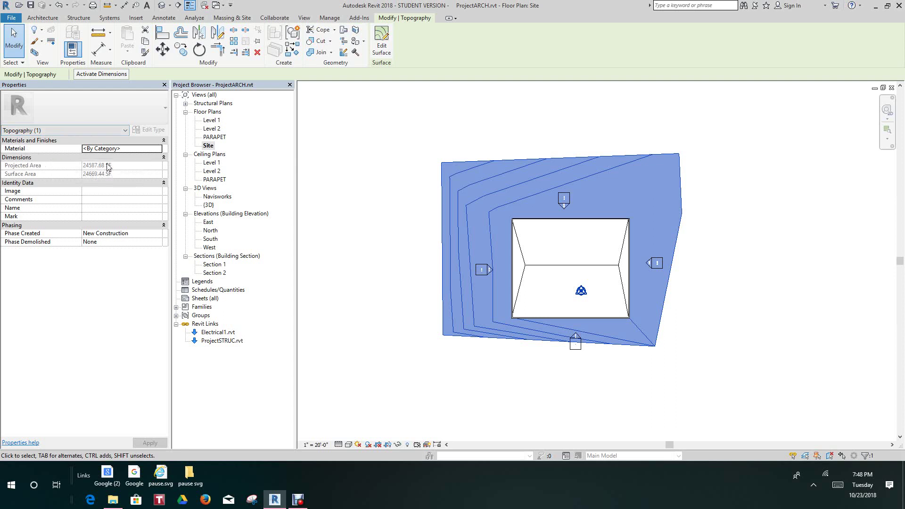
pyautogui.click(162, 151)
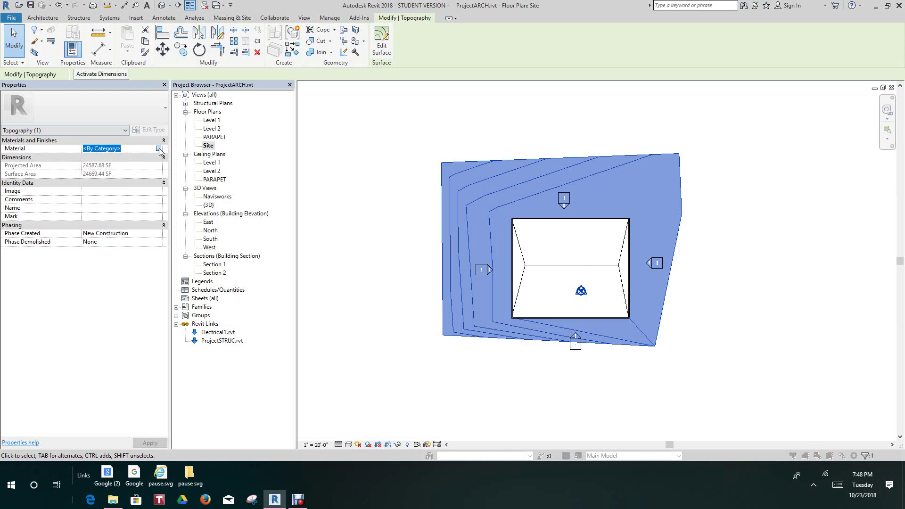
pyautogui.click(159, 148)
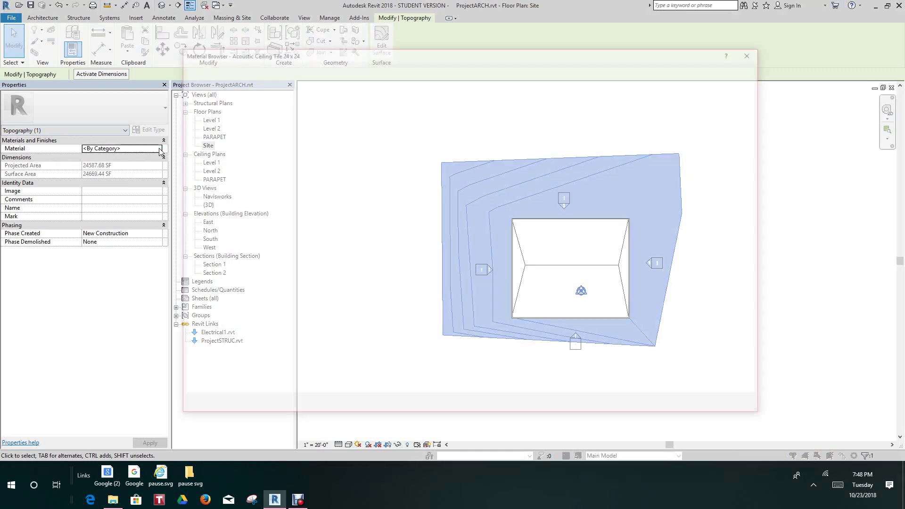
# - Search the materials for "grass" and add the library's Grass material to the project
pyautogui.scroll(-1, 273, 238)
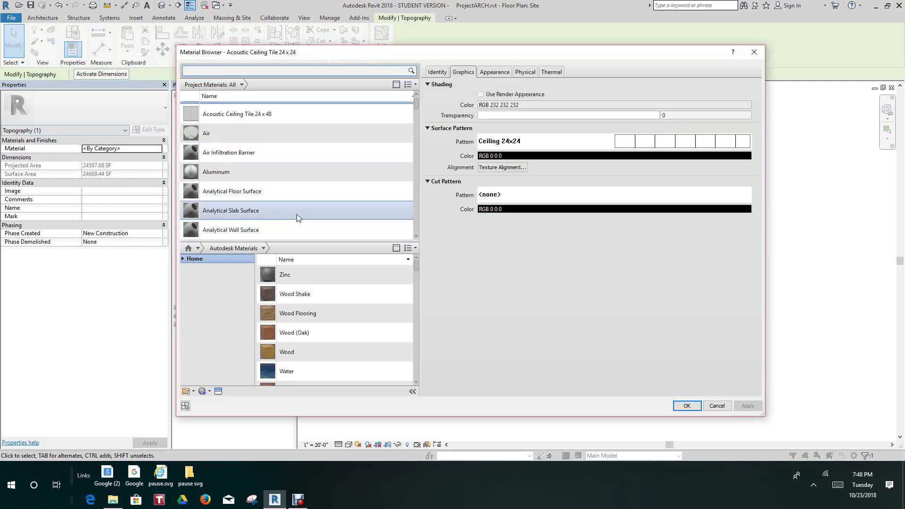
pyautogui.scroll(1, 245, 115)
pyautogui.click(241, 70)
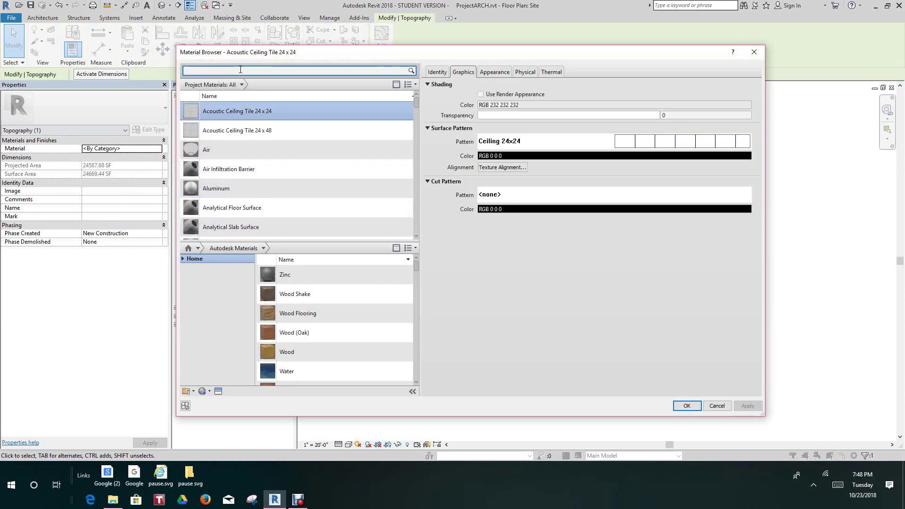
pyautogui.write('gr')
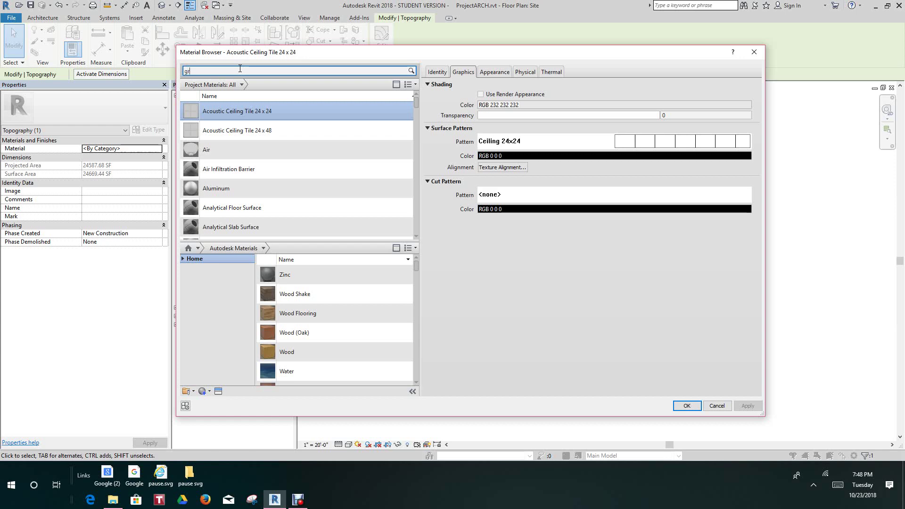
pyautogui.write('ass')
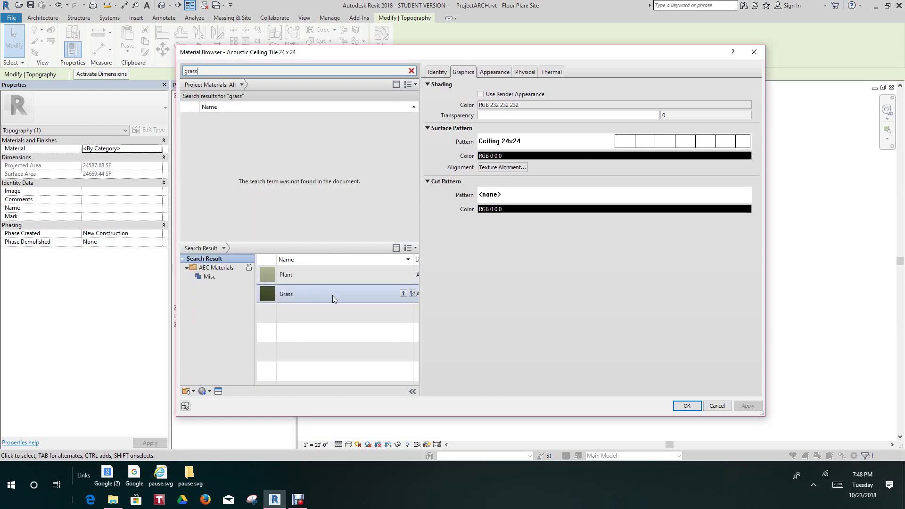
pyautogui.click(403, 293)
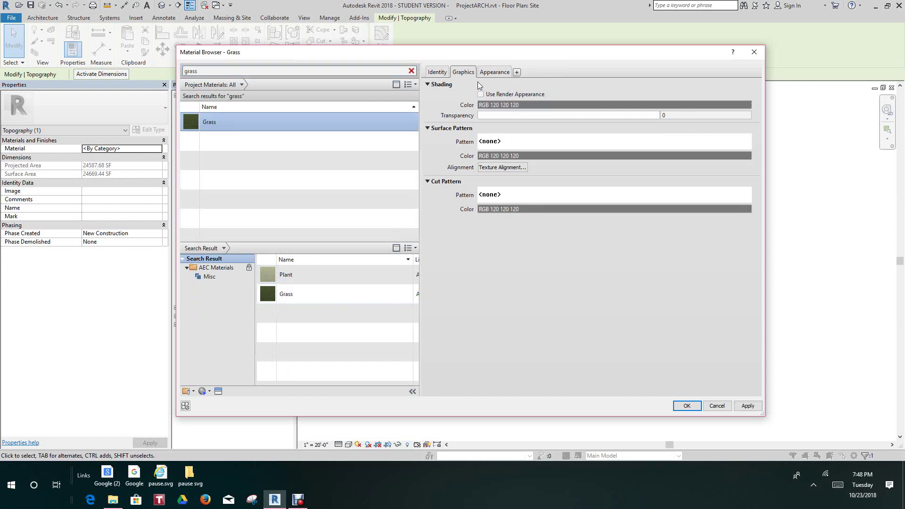
# - Enable Use Render Appearance for the Grass material's shading, apply the material to the toposurface and deselect the surface
pyautogui.click(481, 95)
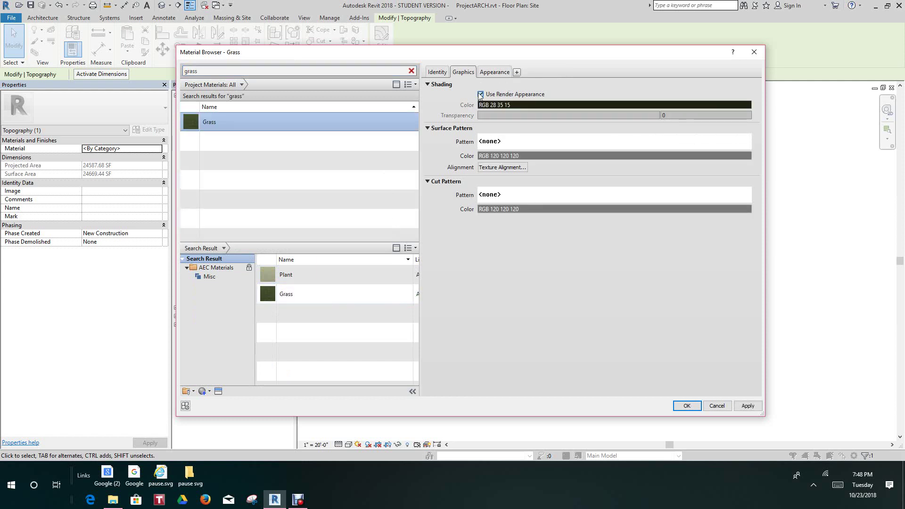
pyautogui.click(489, 73)
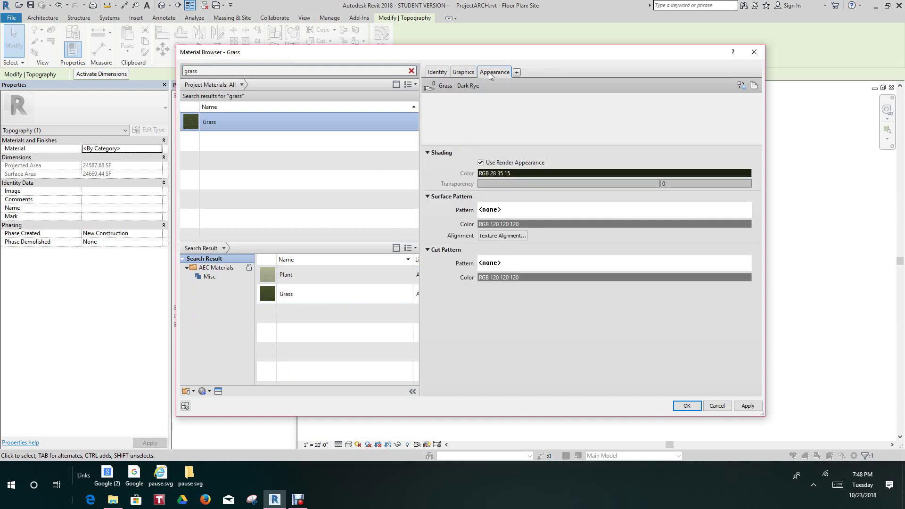
pyautogui.click(464, 72)
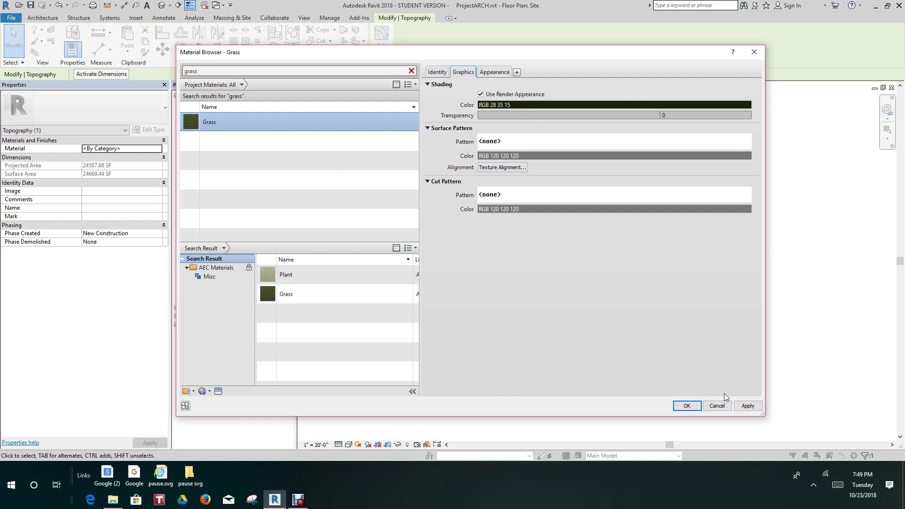
pyautogui.click(748, 406)
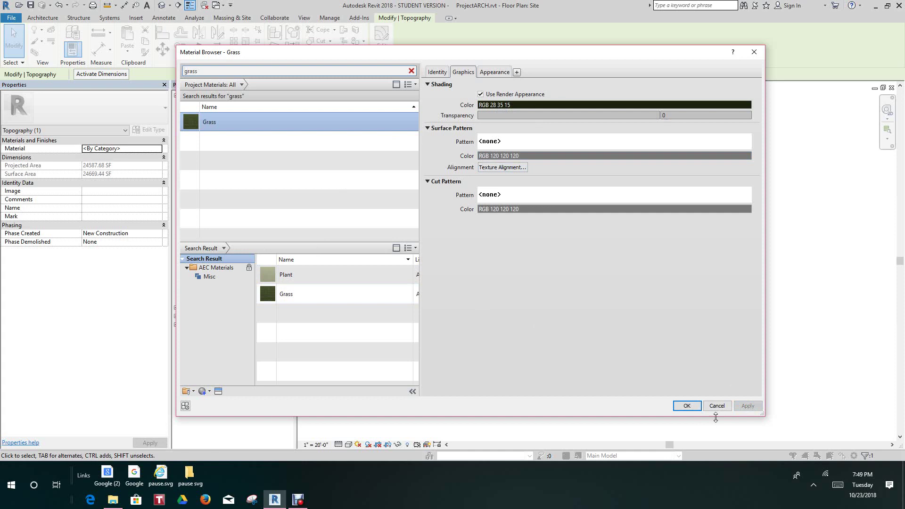
pyautogui.click(688, 406)
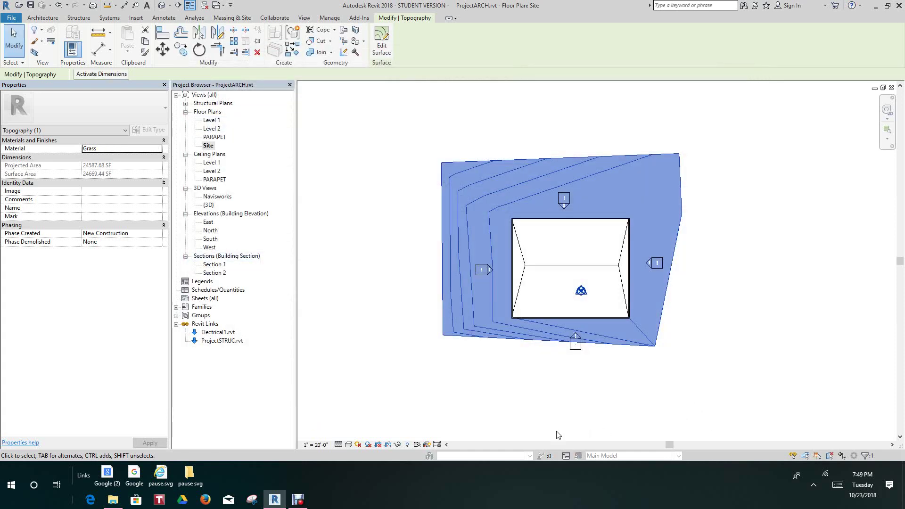
pyautogui.click(499, 417)
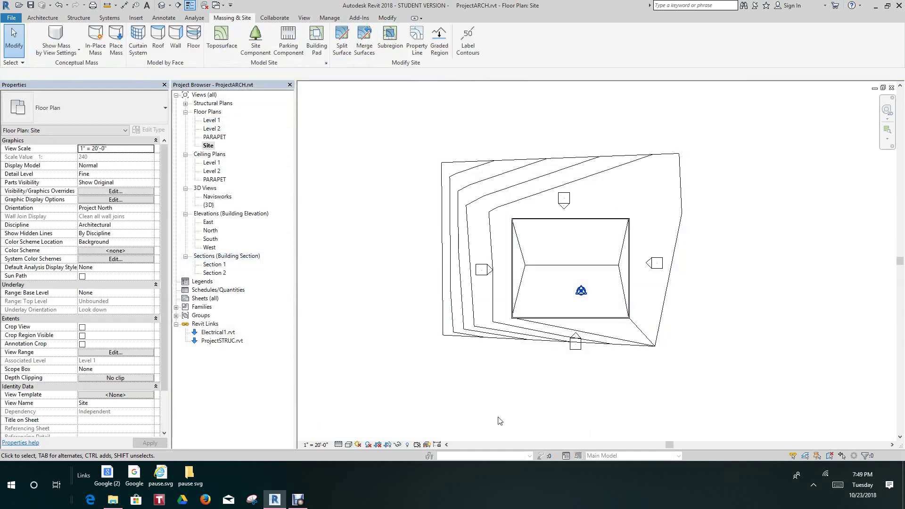
# - Set the Site plan's visual style to Realistic and view the model in 3D from near the right side
pyautogui.click(349, 446)
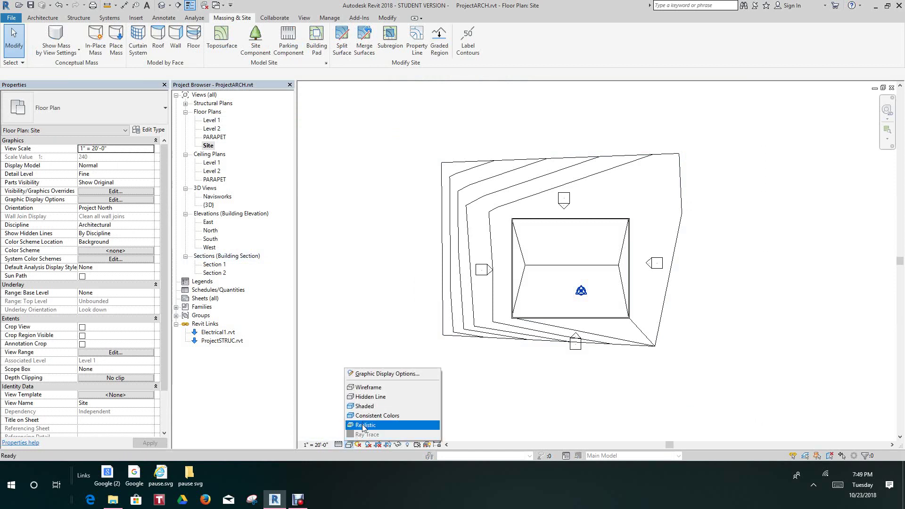
pyautogui.click(363, 427)
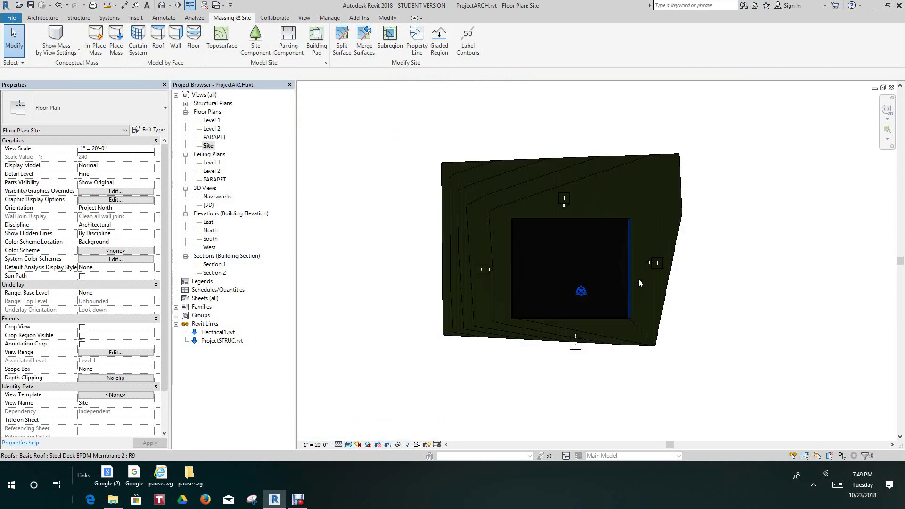
pyautogui.click(162, 5)
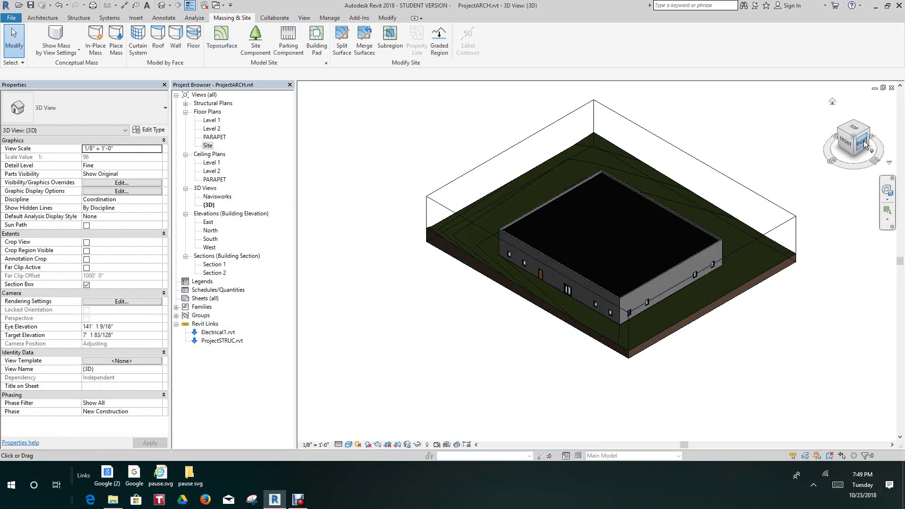
pyautogui.moveTo(863, 147)
pyautogui.mouseDown()
pyautogui.moveTo(832, 172)
pyautogui.moveTo(736, 167)
pyautogui.moveTo(707, 115)
pyautogui.moveTo(687, 166)
pyautogui.moveTo(799, 149)
pyautogui.moveTo(846, 112)
pyautogui.moveTo(848, 89)
pyautogui.moveTo(318, 102)
pyautogui.mouseUp()
# - Choose the Shaded visual style for the 3D view and orbit to a raised view of the building's right and back sides
pyautogui.click(349, 445)
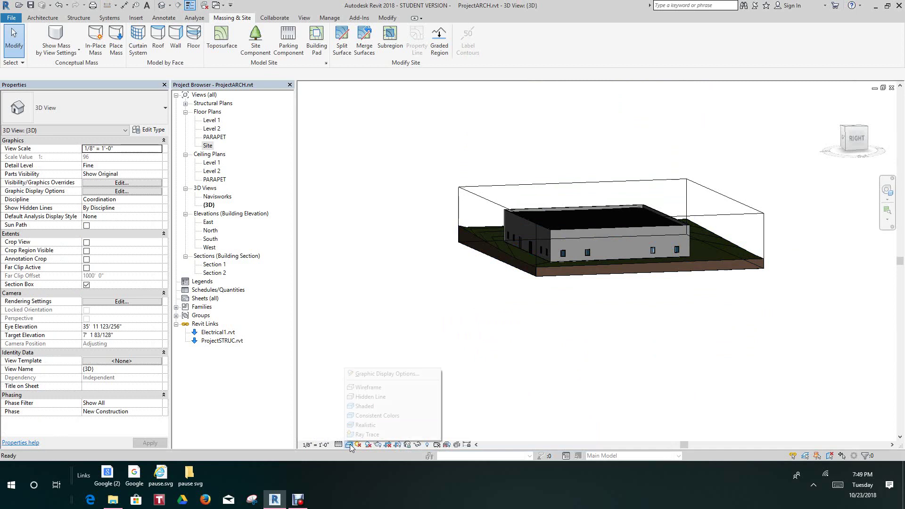
pyautogui.click(373, 408)
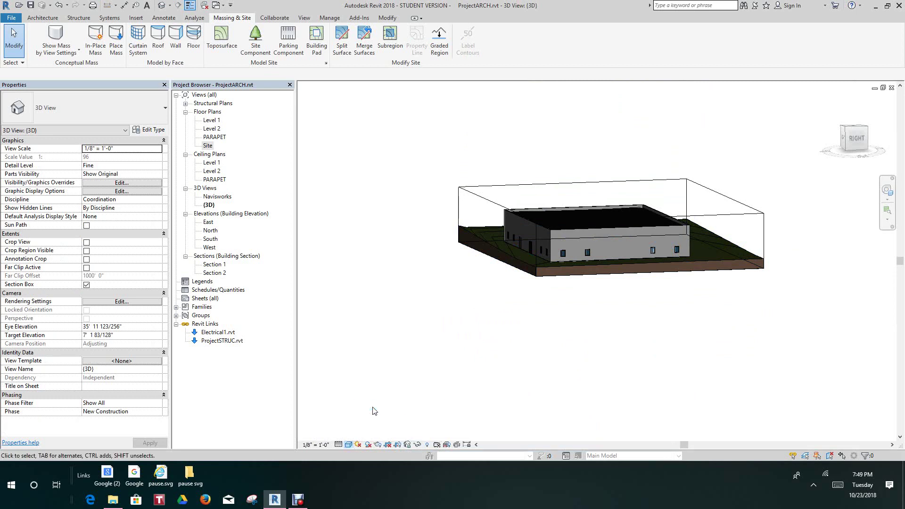
pyautogui.scroll(3, 505, 316)
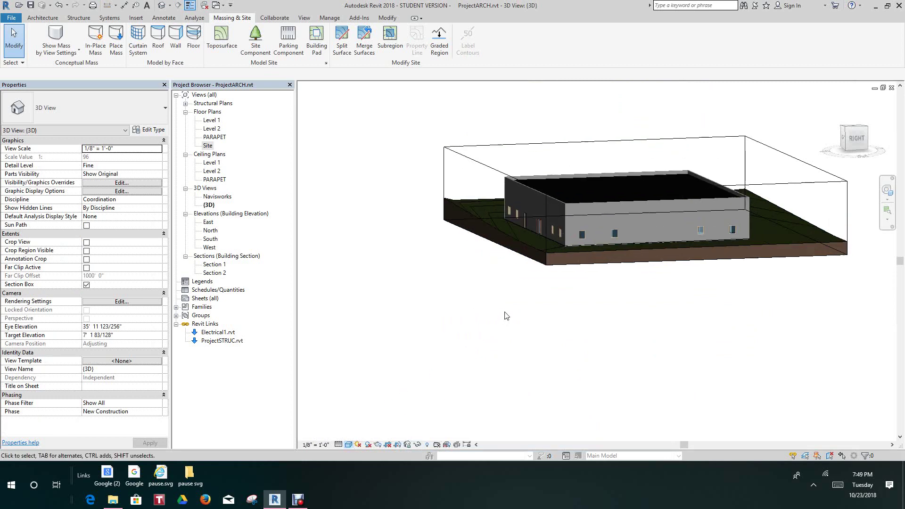
pyautogui.scroll(-2, 491, 346)
pyautogui.moveTo(490, 345); pyautogui.dragTo(466, 377, button='middle')
pyautogui.moveTo(856, 141)
pyautogui.mouseDown()
pyautogui.moveTo(844, 186)
pyautogui.moveTo(704, 201)
pyautogui.moveTo(646, 137)
pyautogui.moveTo(590, 159)
pyautogui.moveTo(693, 202)
pyautogui.moveTo(767, 173)
pyautogui.moveTo(778, 178)
pyautogui.mouseUp()
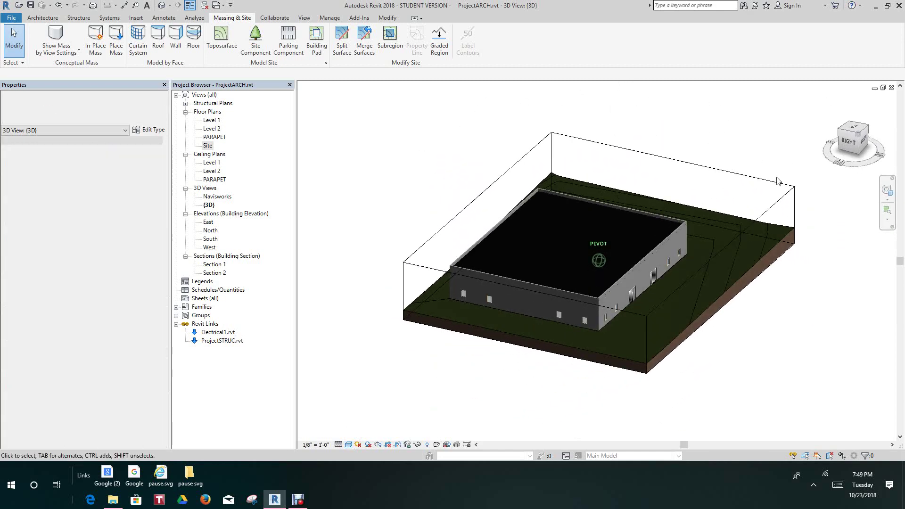
# - Review the grass terrain in the Site floor plan and from the back of the building in the 3D view
pyautogui.doubleClick(208, 146)
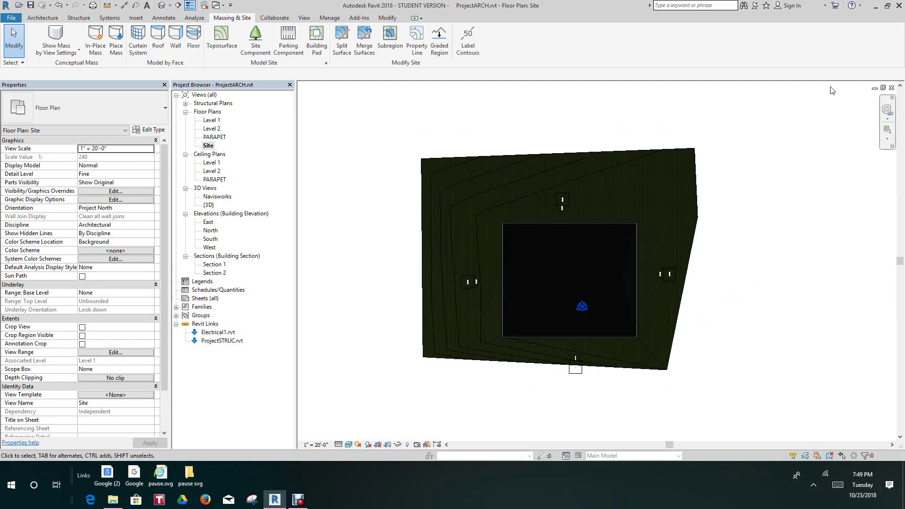
pyautogui.click(163, 6)
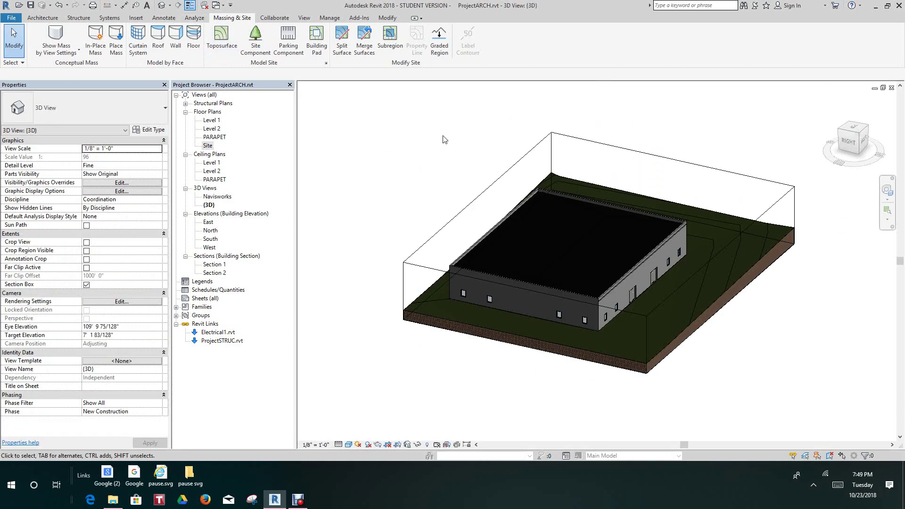
pyautogui.moveTo(854, 145)
pyautogui.mouseDown()
pyautogui.moveTo(848, 165)
pyautogui.moveTo(822, 172)
pyautogui.moveTo(661, 149)
pyautogui.moveTo(662, 208)
pyautogui.mouseUp()
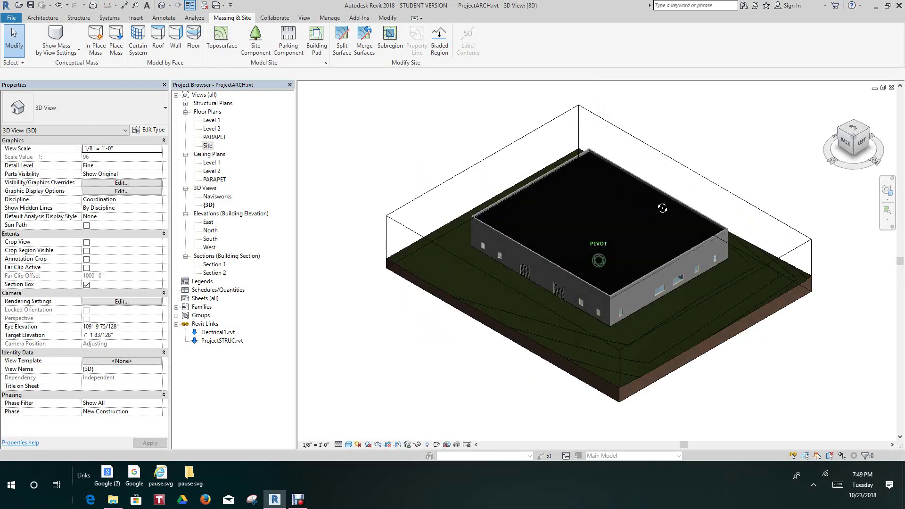
pyautogui.click(845, 141)
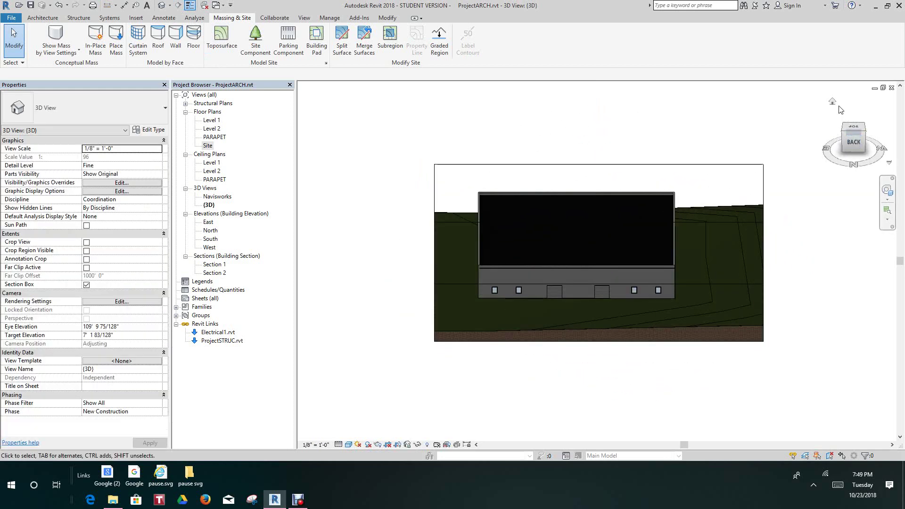
# - Reset the 3D view to home, then place three 25' Red Ash trees in the Site plan, two west of the building and one off its southeast corner
pyautogui.click(832, 103)
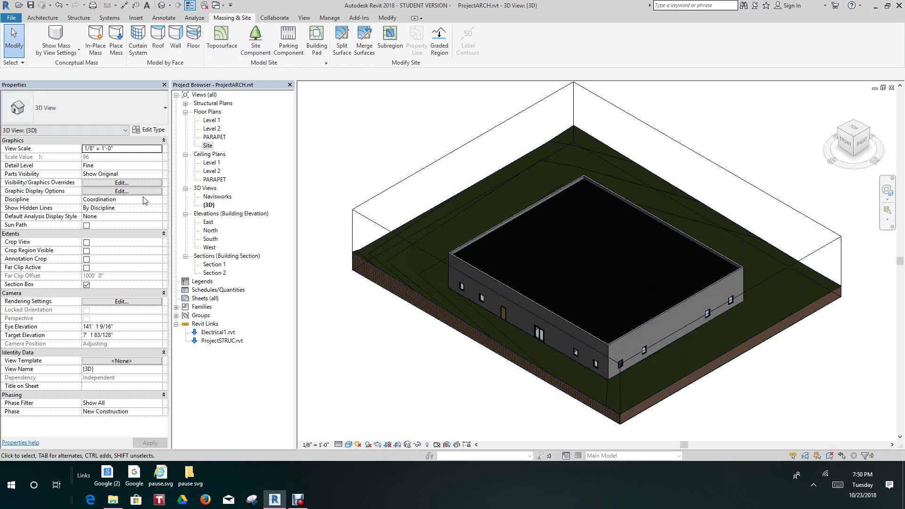
pyautogui.doubleClick(210, 146)
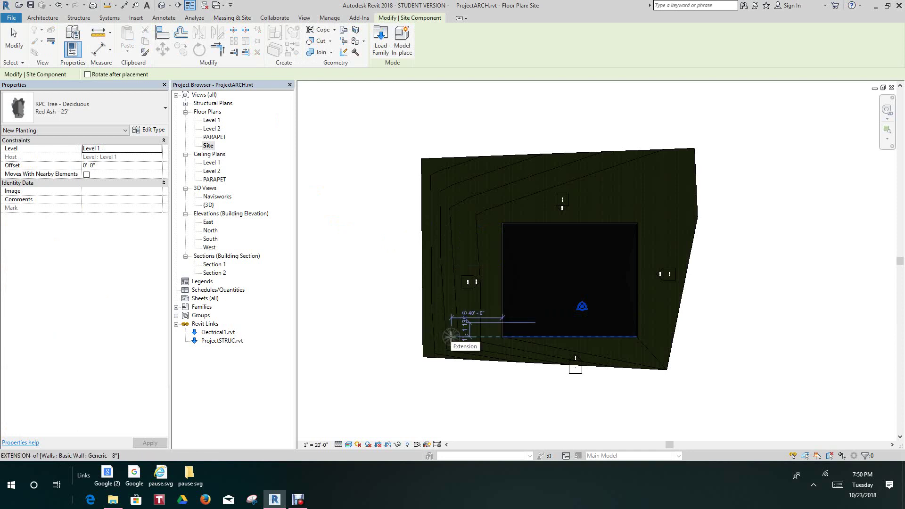
pyautogui.click(455, 260)
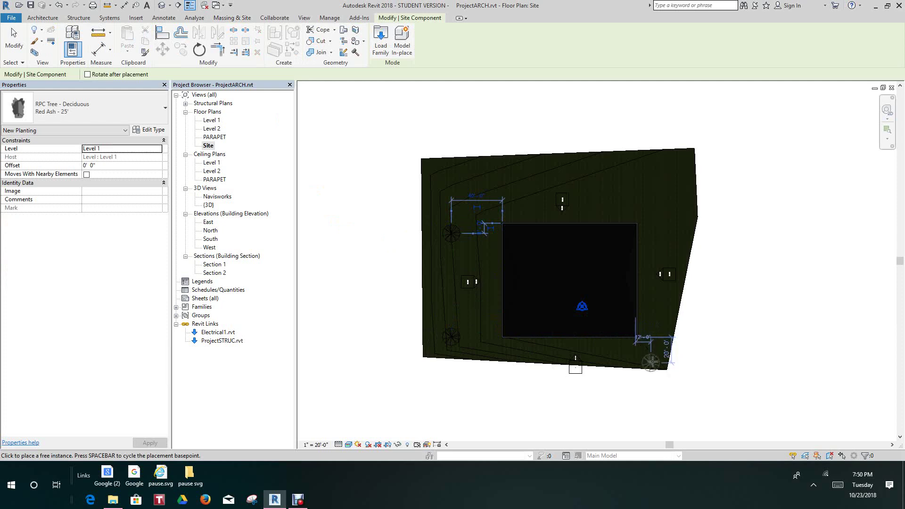
pyautogui.click(653, 359)
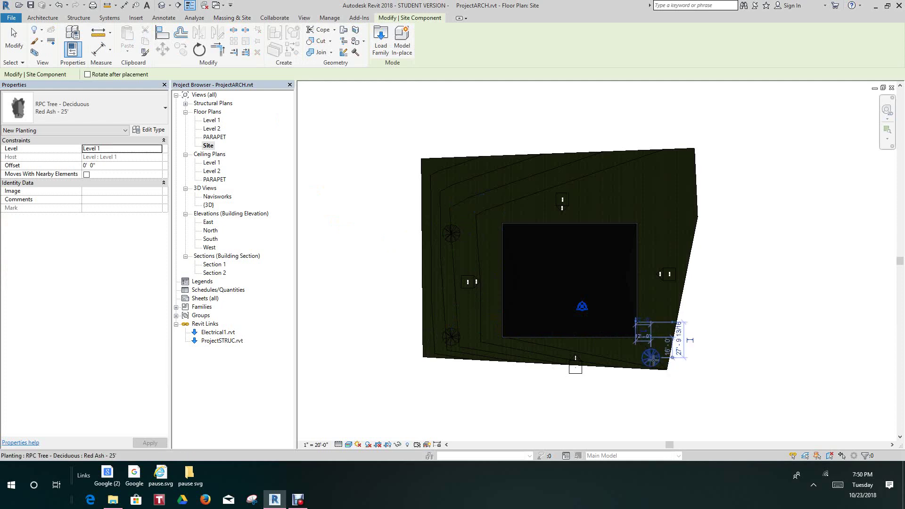
pyautogui.rightClick(653, 361)
pyautogui.click(687, 239)
pyautogui.scroll(2, 621, 211)
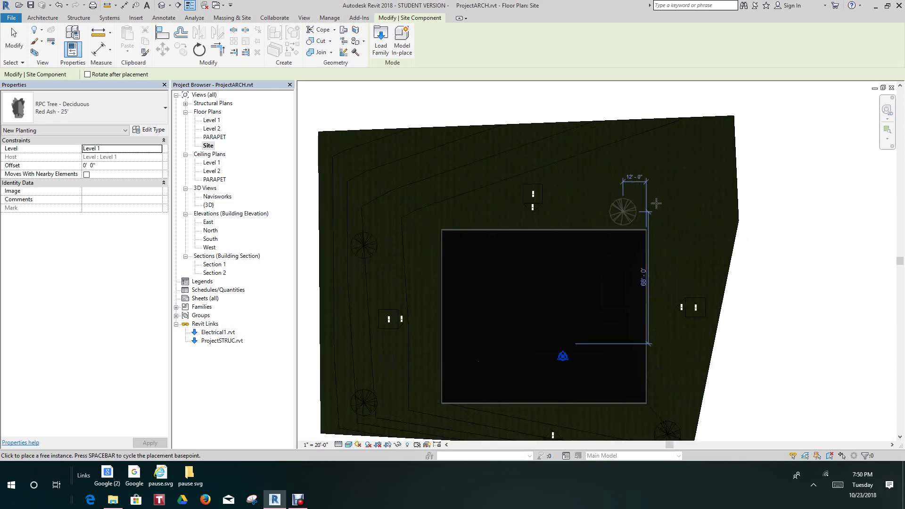
pyautogui.scroll(-1, 621, 211)
pyautogui.rightClick(757, 161)
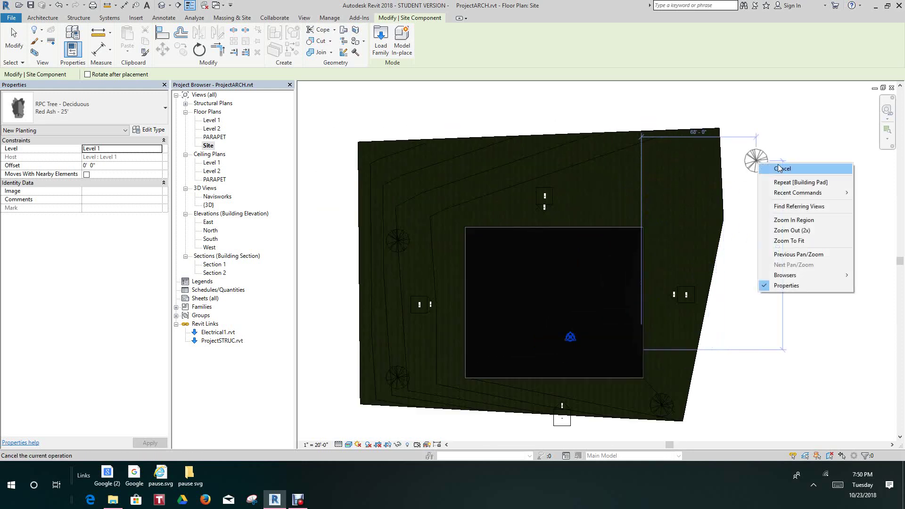
pyautogui.click(782, 170)
pyautogui.moveTo(774, 187); pyautogui.dragTo(749, 197, button='middle')
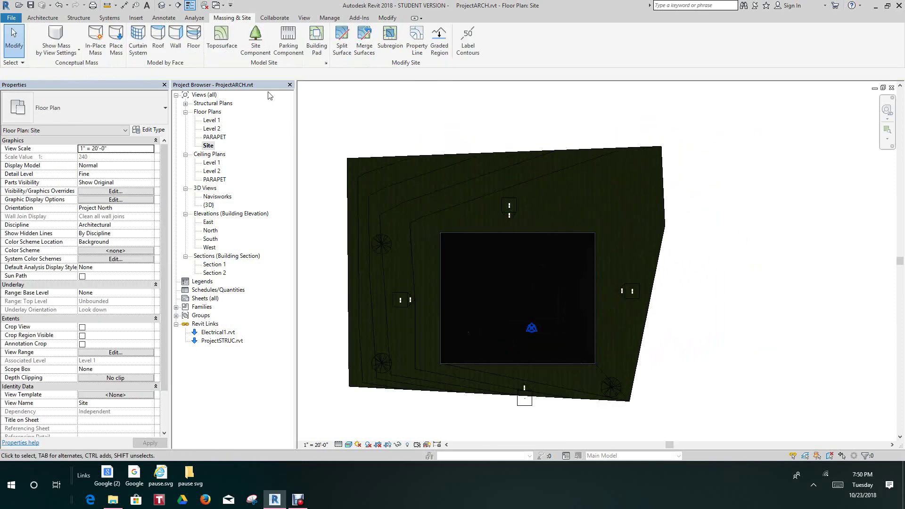
pyautogui.scroll(-4, 442, 197)
pyautogui.scroll(4, 509, 188)
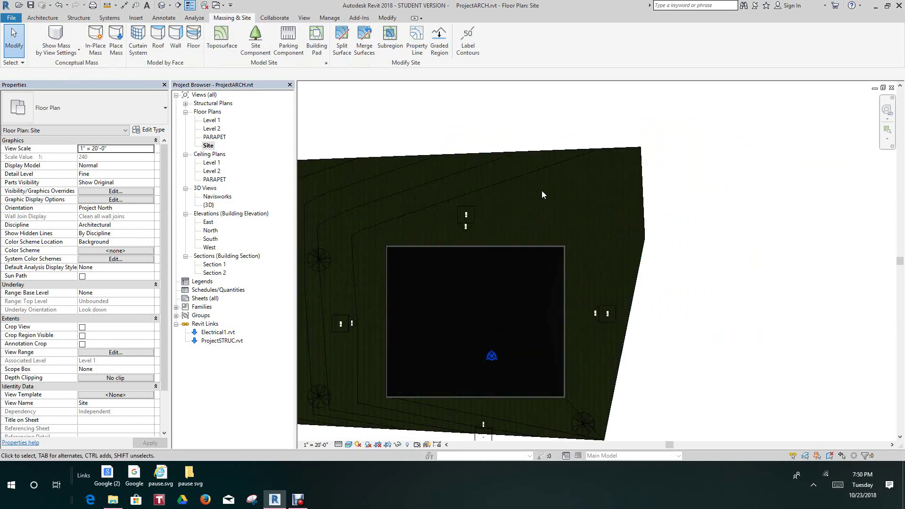
pyautogui.scroll(3, 451, 239)
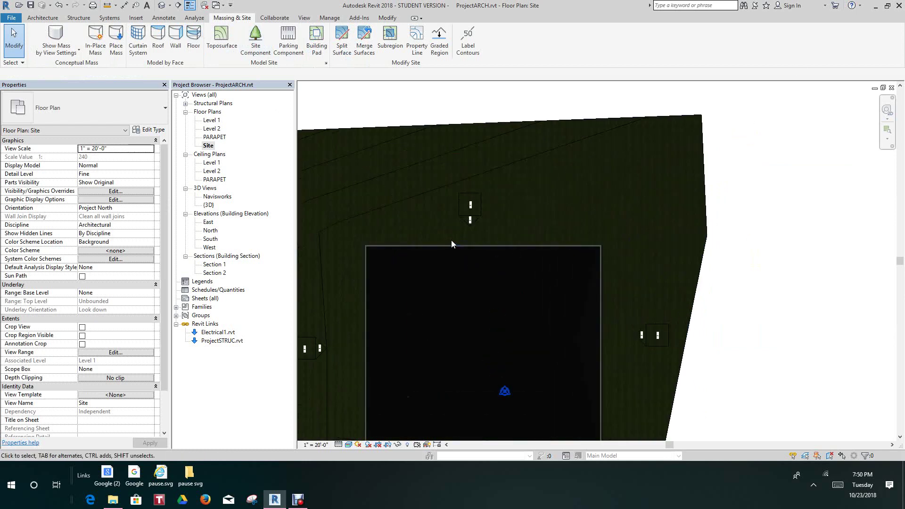
pyautogui.moveTo(496, 266); pyautogui.dragTo(563, 266, button='middle')
pyautogui.scroll(-2, 536, 235)
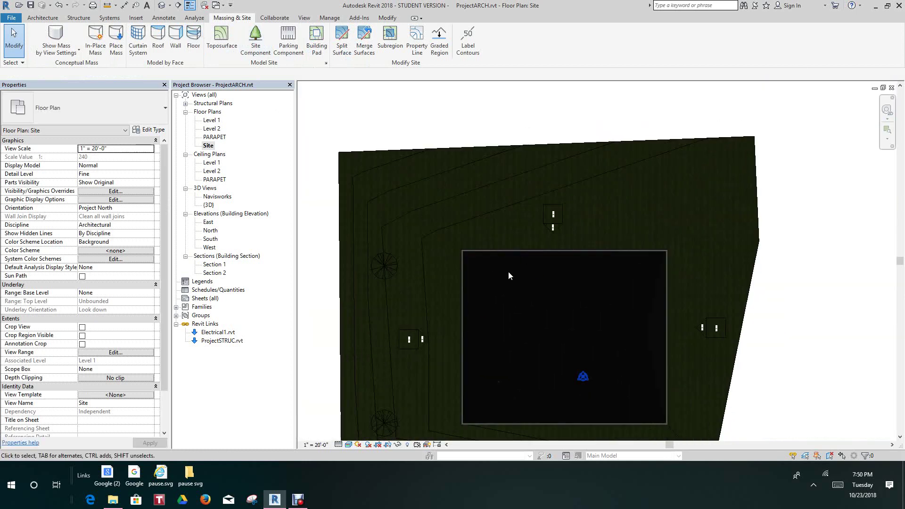
pyautogui.scroll(-3, 561, 242)
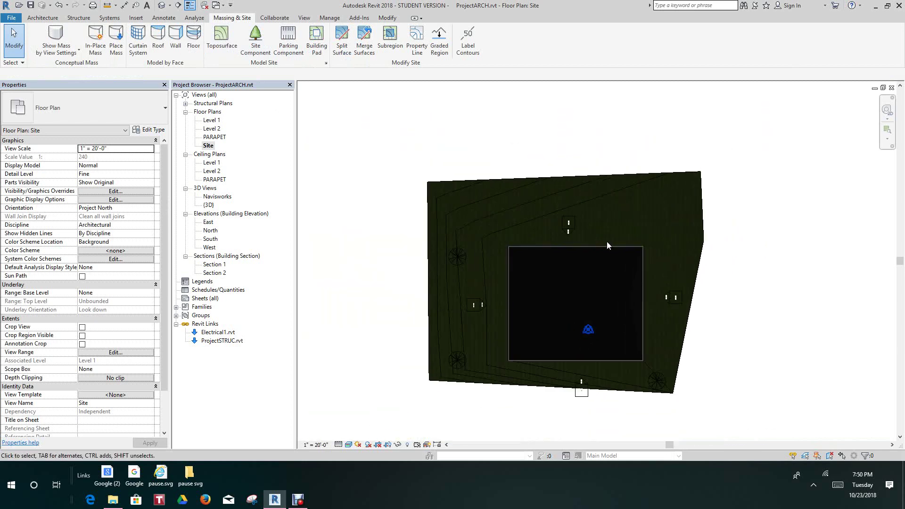
pyautogui.moveTo(607, 241); pyautogui.dragTo(562, 269, button='middle')
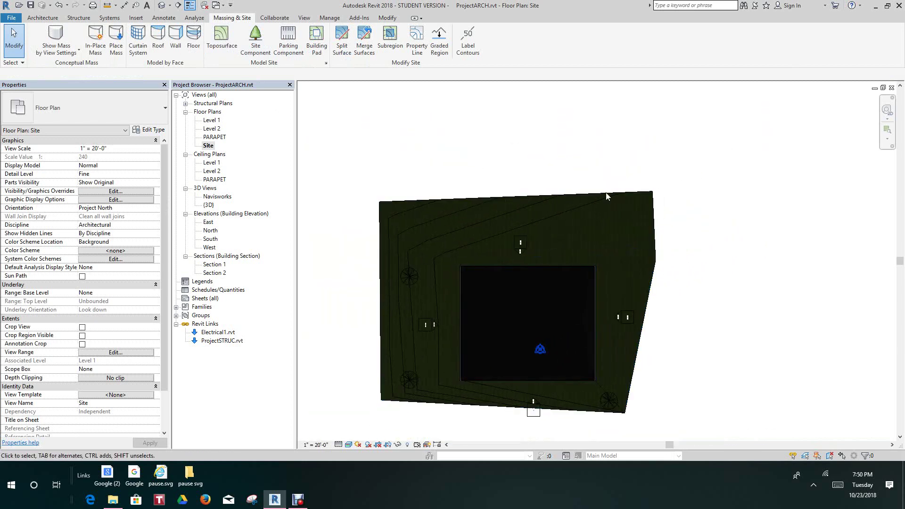
pyautogui.scroll(-1, 684, 231)
pyautogui.moveTo(685, 233); pyautogui.dragTo(670, 219, button='middle')
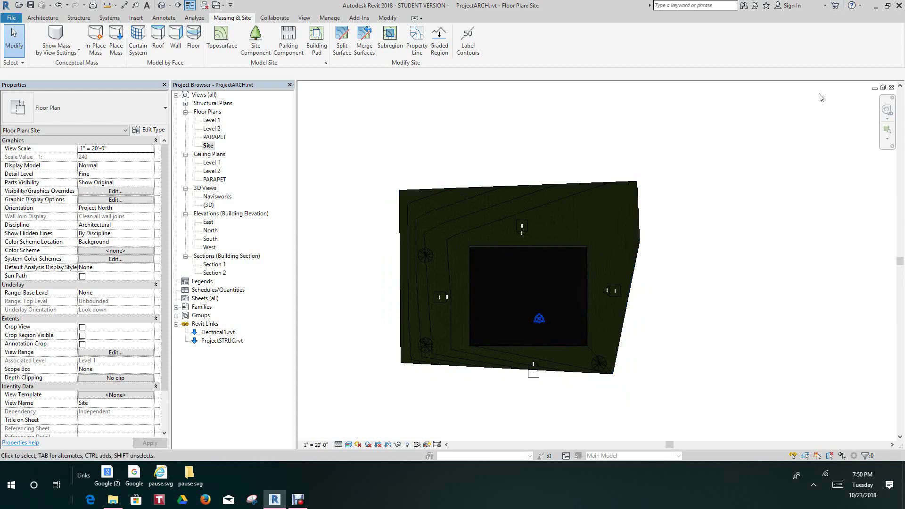
pyautogui.scroll(1, 489, 231)
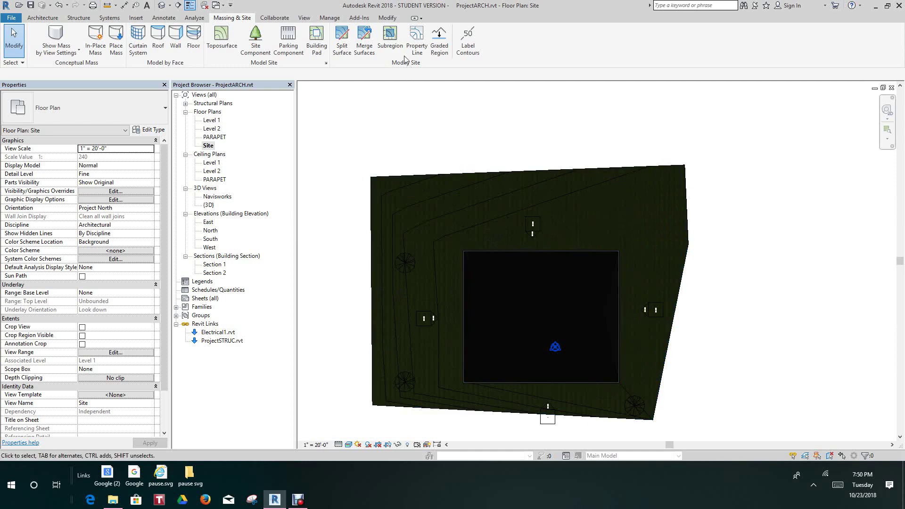
# - Create a rectangular subregion on the toposurface along the full north wall of the building and deselect it
pyautogui.click(390, 42)
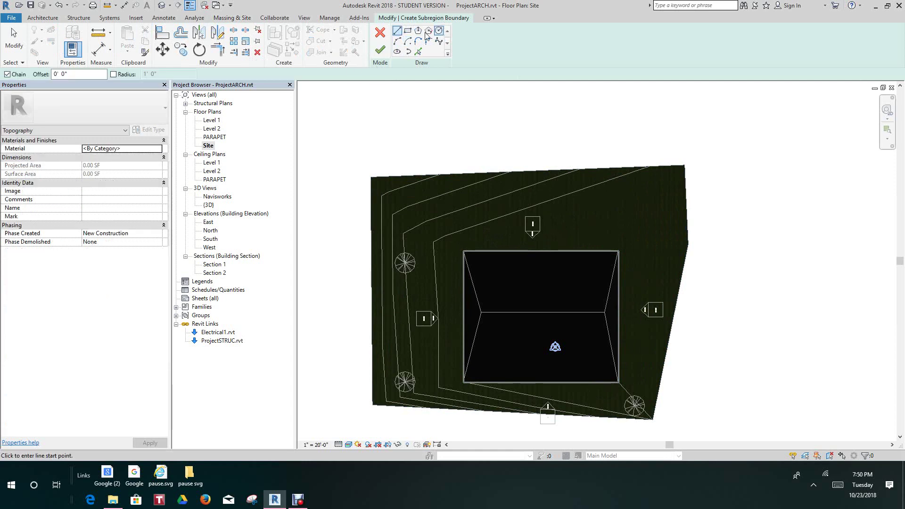
pyautogui.click(407, 31)
pyautogui.scroll(3, 463, 253)
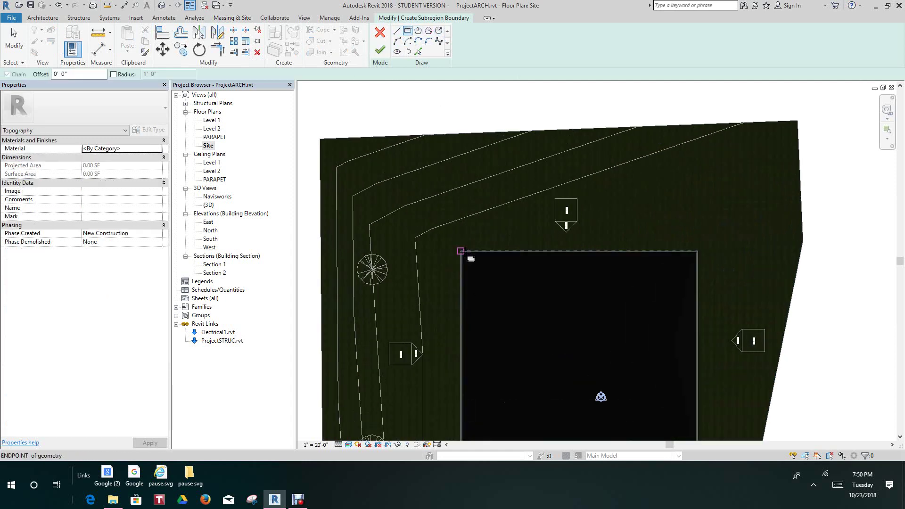
pyautogui.scroll(-3, 512, 251)
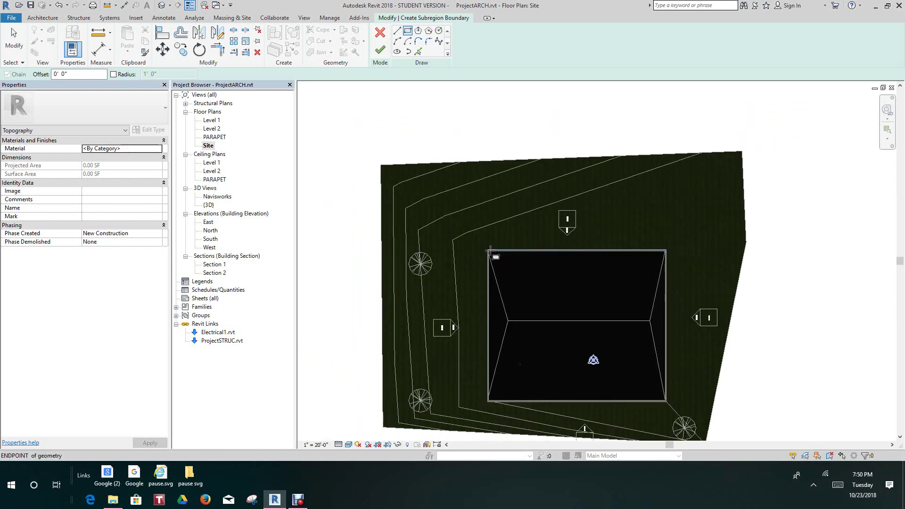
pyautogui.click(490, 250)
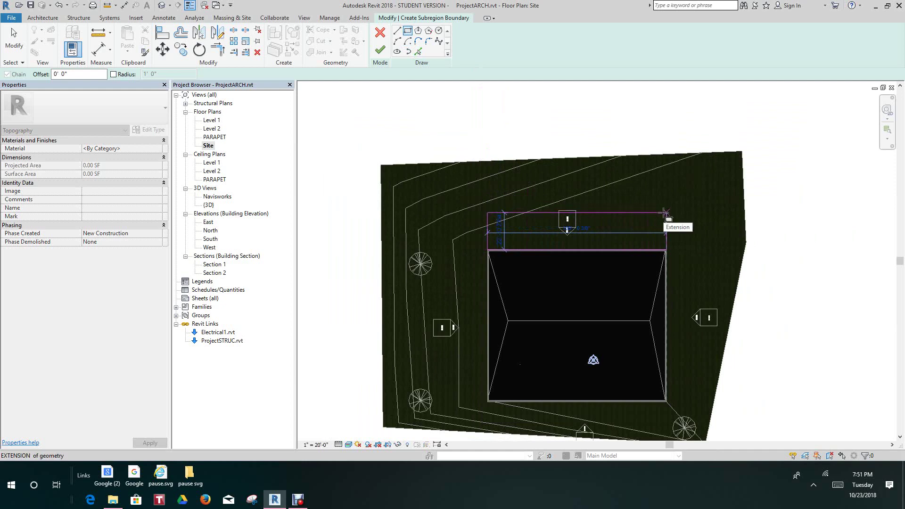
pyautogui.click(664, 213)
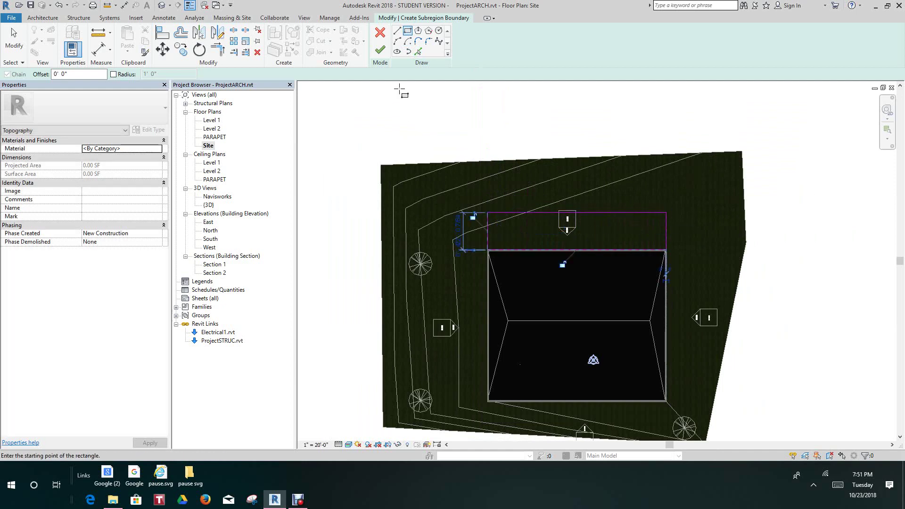
pyautogui.click(383, 53)
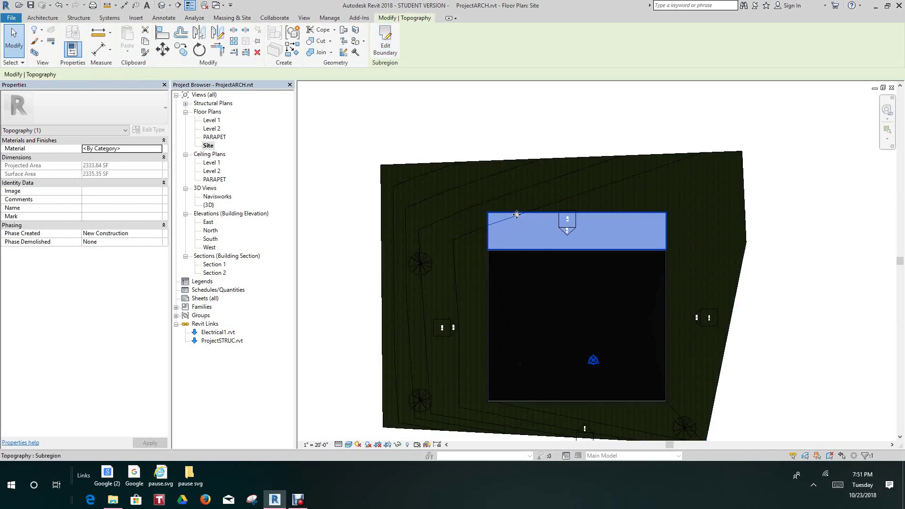
pyautogui.scroll(2, 510, 233)
pyautogui.press('Escape')
pyautogui.scroll(-2, 510, 234)
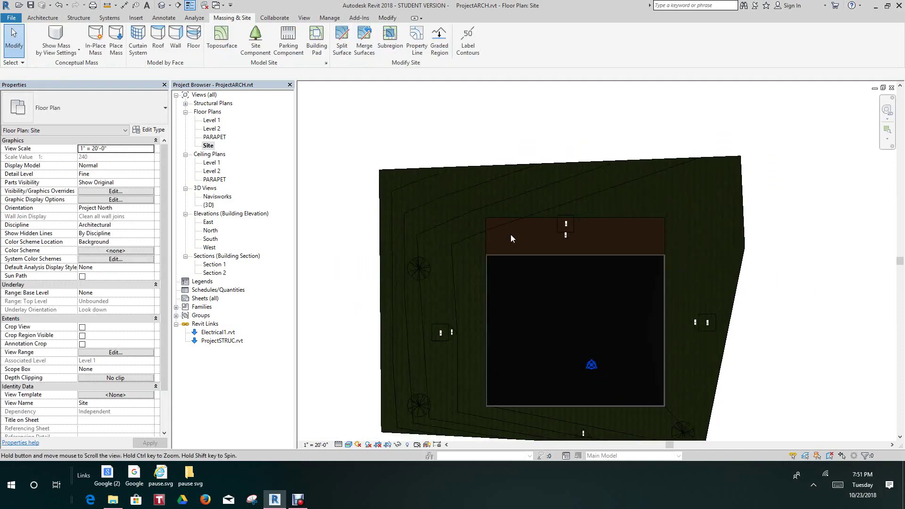
# - For the new subregion's material, search the library for asphalt and add Asphalt, Bitumen to the project materials
pyautogui.scroll(2, 507, 233)
pyautogui.click(498, 212)
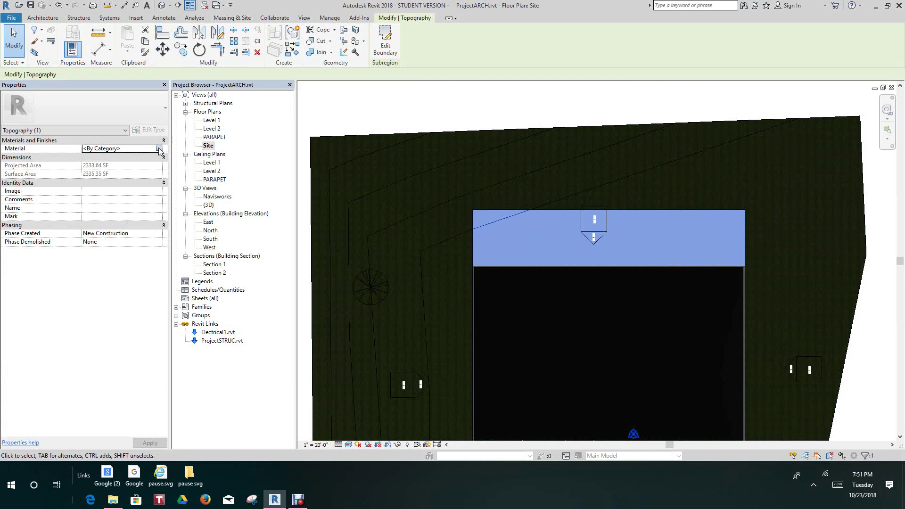
pyautogui.click(159, 149)
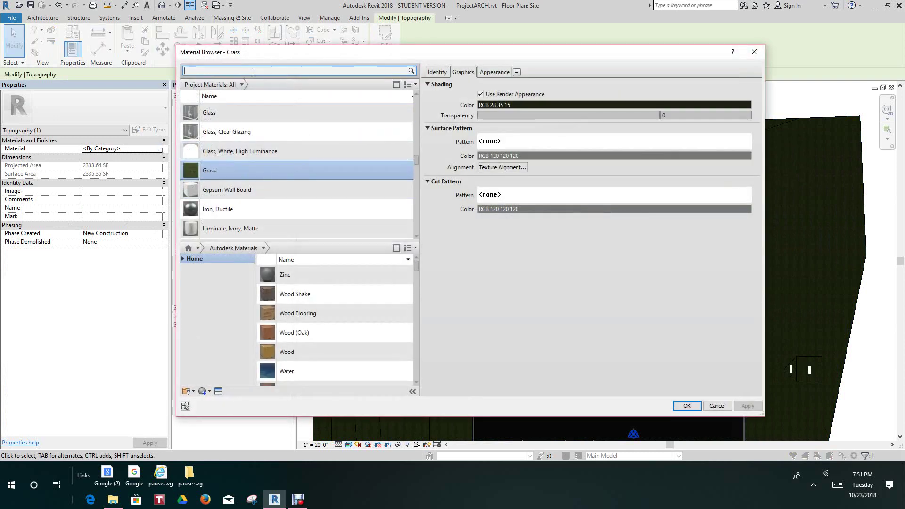
pyautogui.write('asphalt')
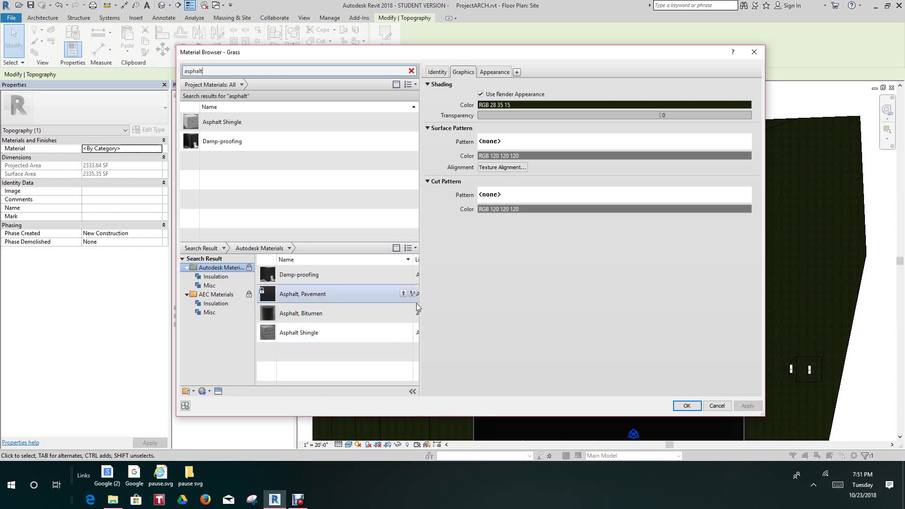
pyautogui.click(404, 313)
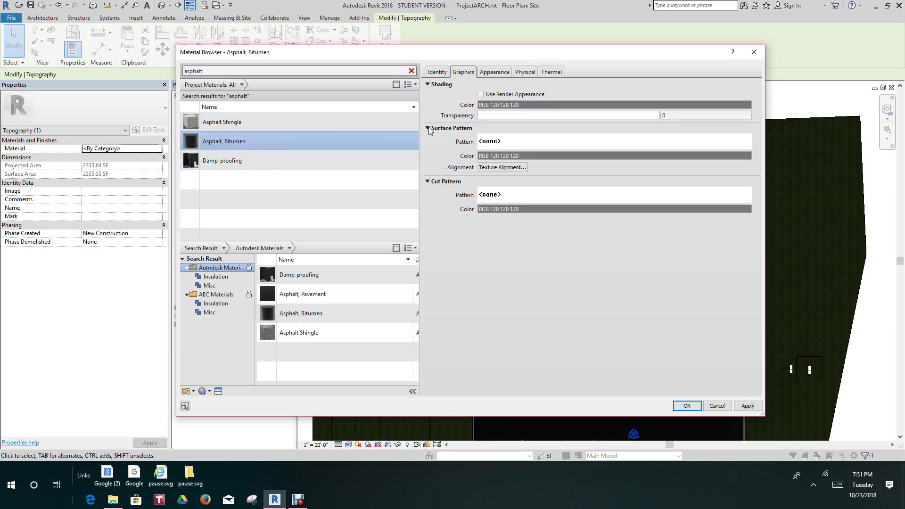
# - Enable Use Render Appearance for Asphalt, Bitumen, apply the material to the subregion and deselect it
pyautogui.click(490, 74)
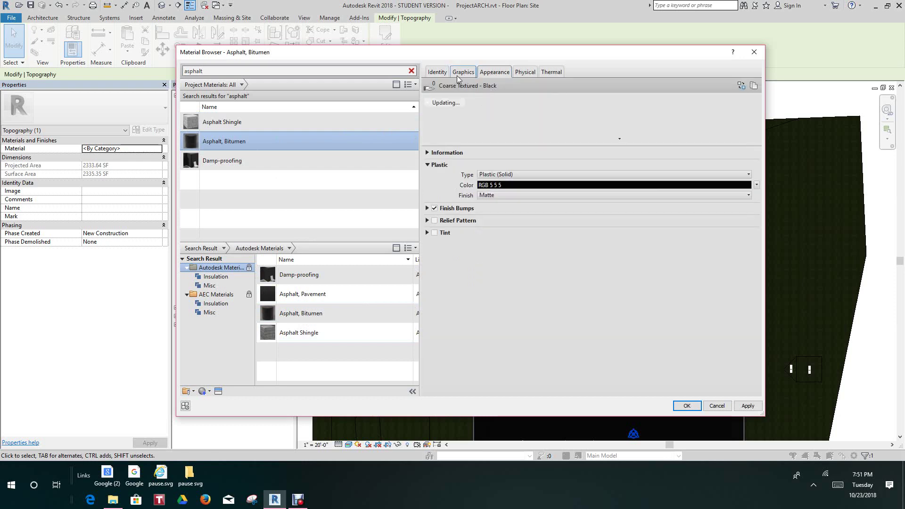
pyautogui.click(459, 74)
pyautogui.click(481, 94)
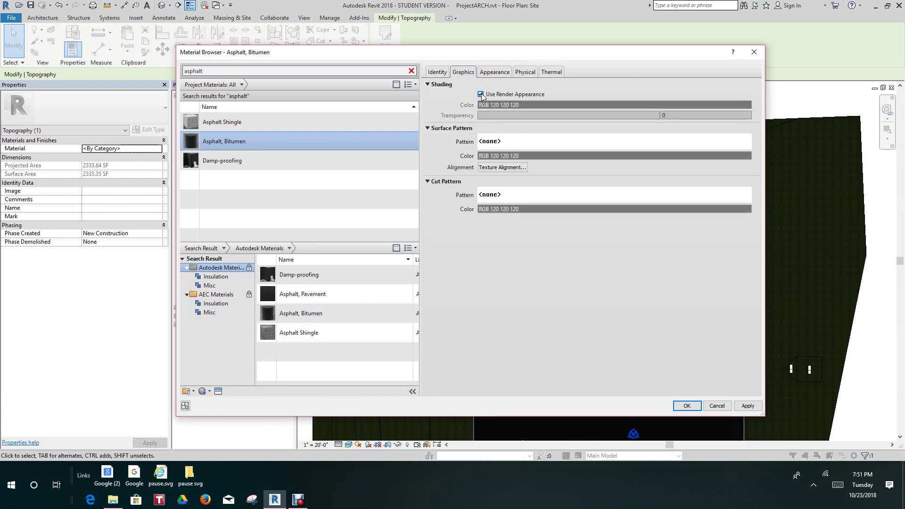
pyautogui.click(494, 72)
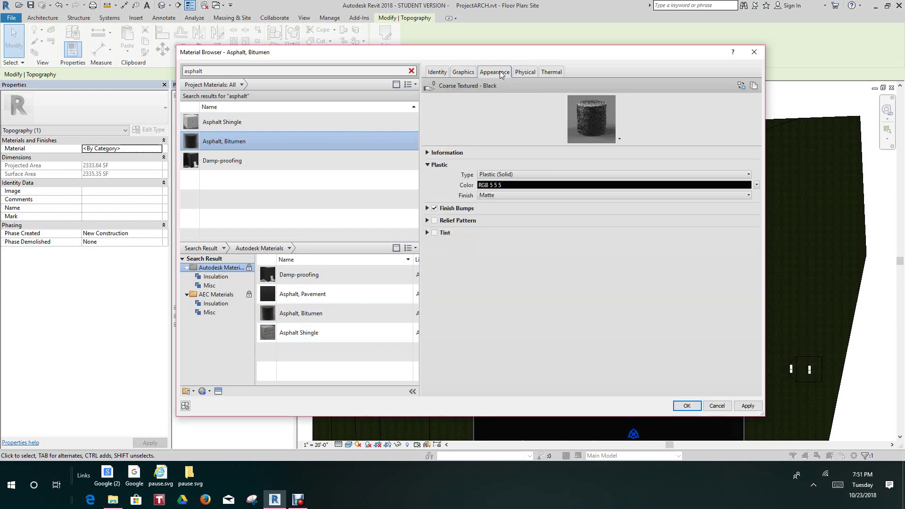
pyautogui.click(749, 405)
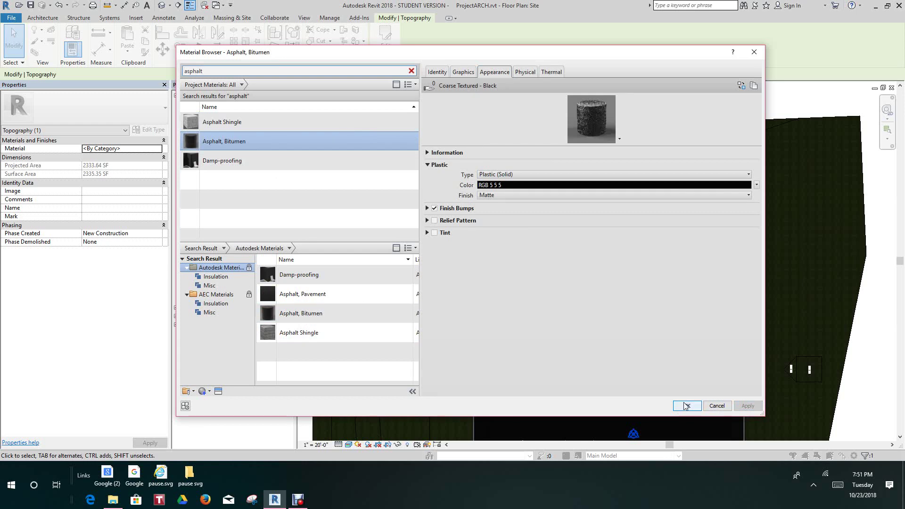
pyautogui.click(685, 405)
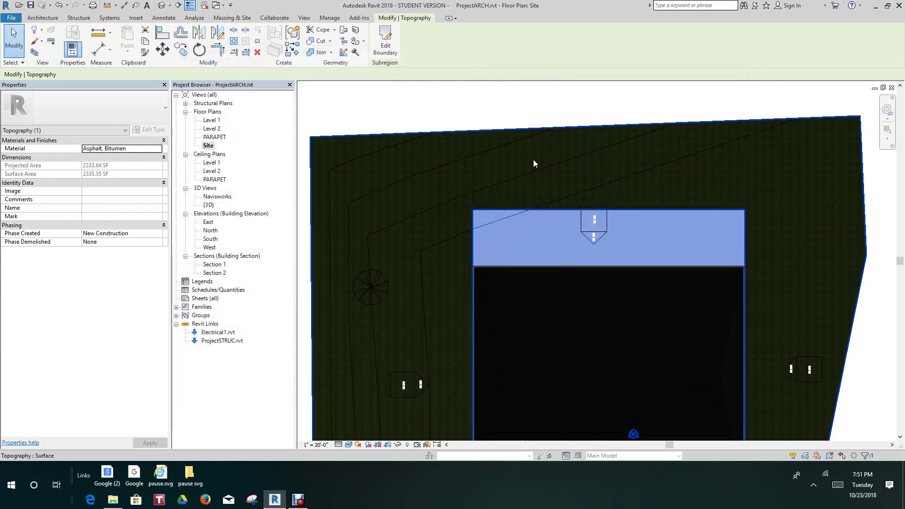
pyautogui.click(485, 116)
# - Show the model in 3D from the building's right and back sides and examine the asphalt subregion by the overhead doors
pyautogui.scroll(-2, 481, 143)
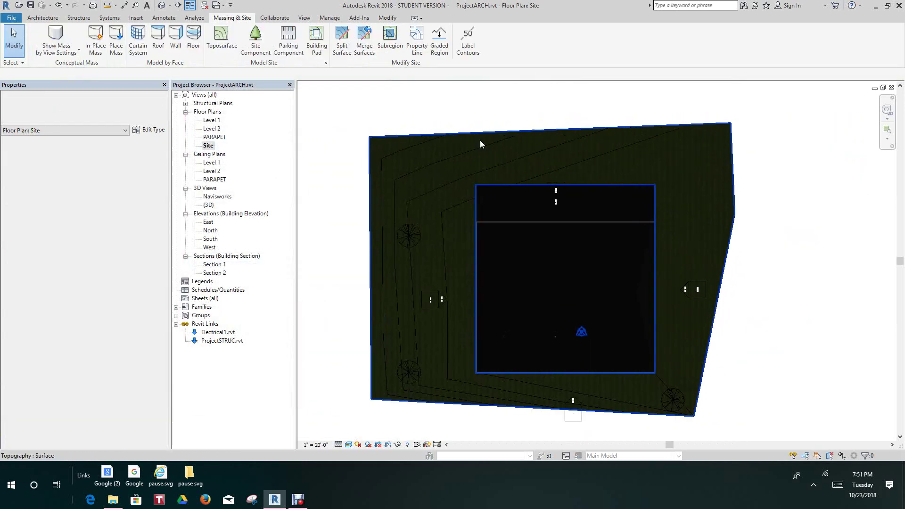
pyautogui.click(161, 5)
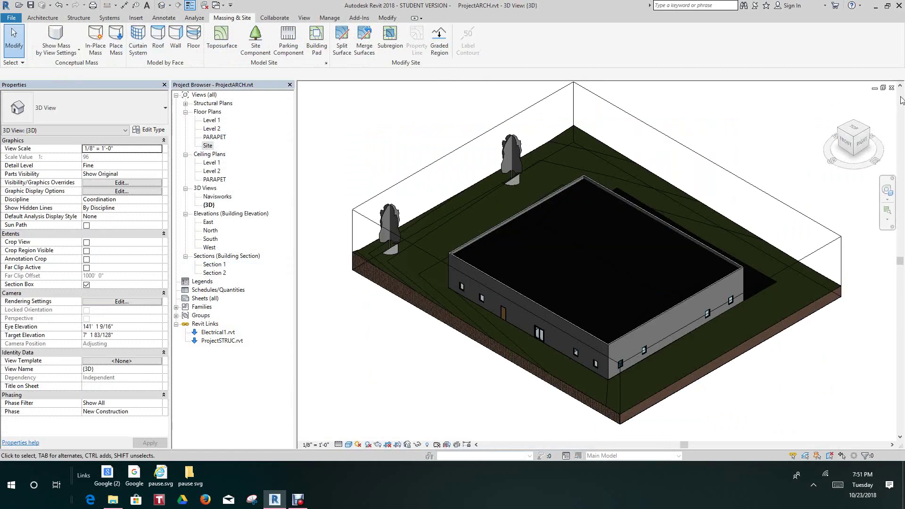
pyautogui.click(858, 153)
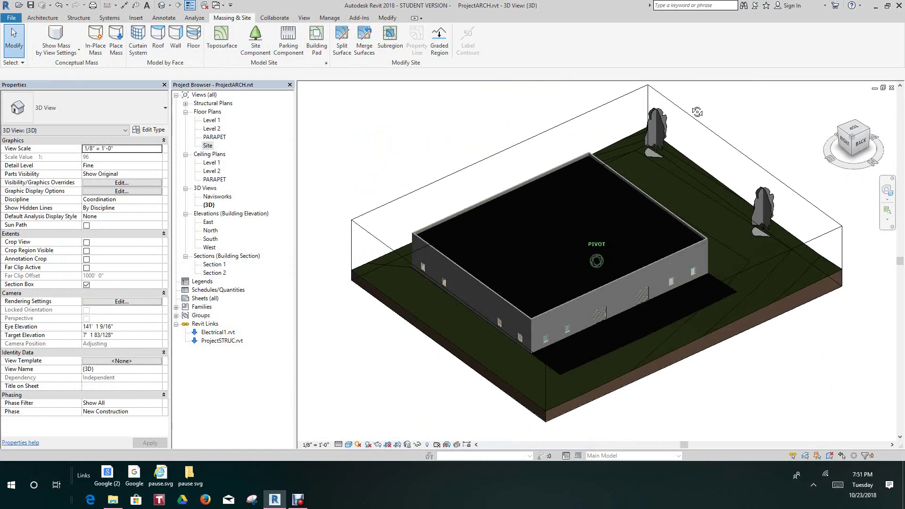
pyautogui.scroll(3, 575, 367)
pyautogui.scroll(5, 551, 333)
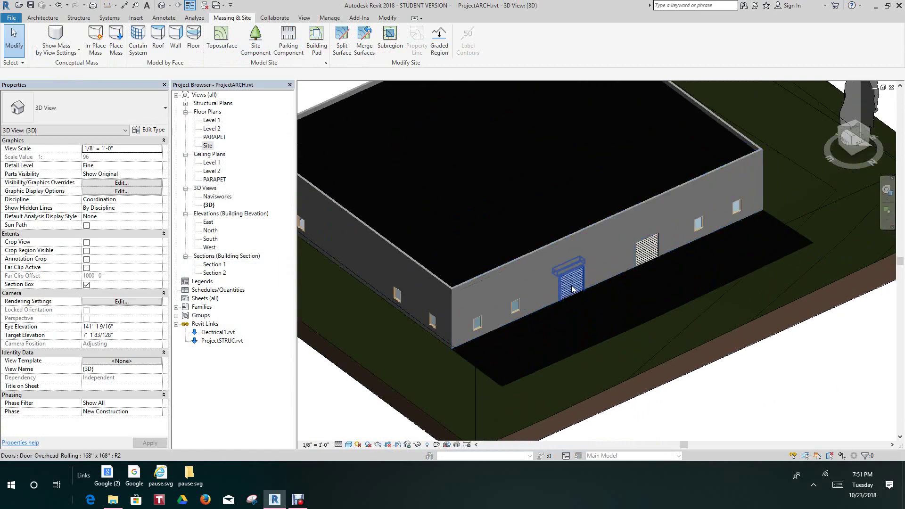
pyautogui.scroll(-4, 556, 316)
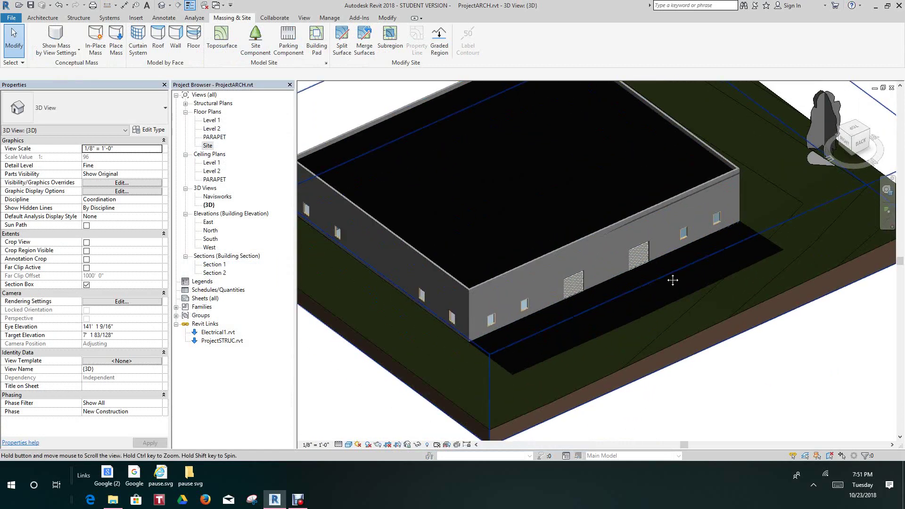
# - Edit the asphalt subregion's boundary, extending its east end line about 29'-6" beyond the building wall, and finish the sketch
pyautogui.moveTo(677, 271); pyautogui.dragTo(498, 347, button='middle')
pyautogui.scroll(1, 574, 308)
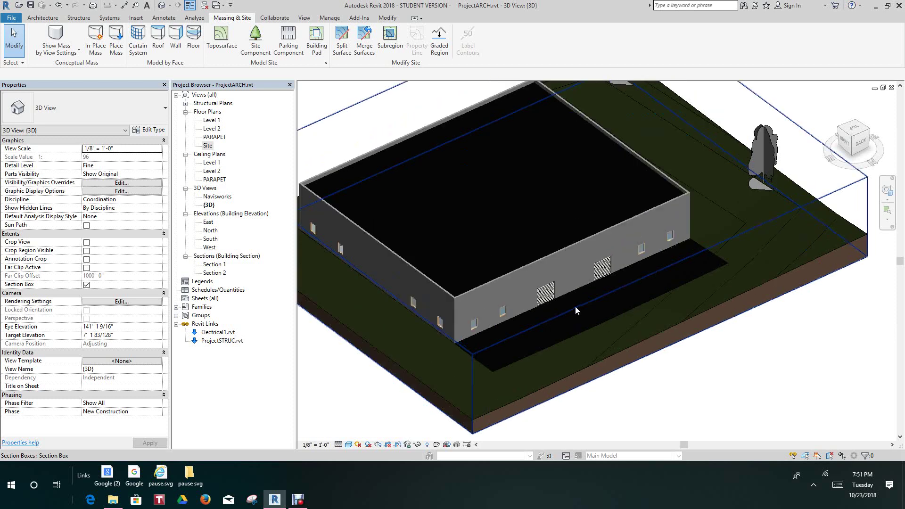
pyautogui.scroll(-3, 574, 307)
pyautogui.scroll(1, 572, 307)
pyautogui.moveTo(572, 307); pyautogui.dragTo(630, 248, button='middle')
pyautogui.scroll(-2, 561, 317)
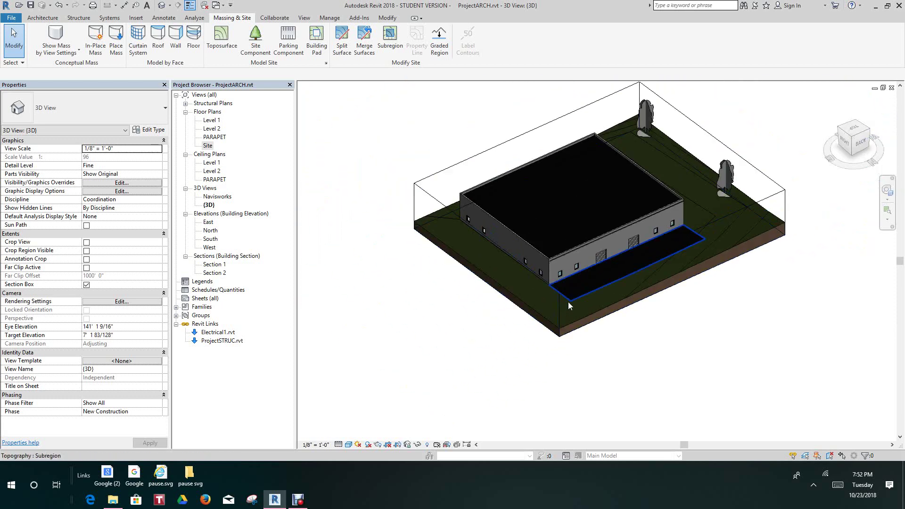
pyautogui.click(567, 301)
pyautogui.click(385, 43)
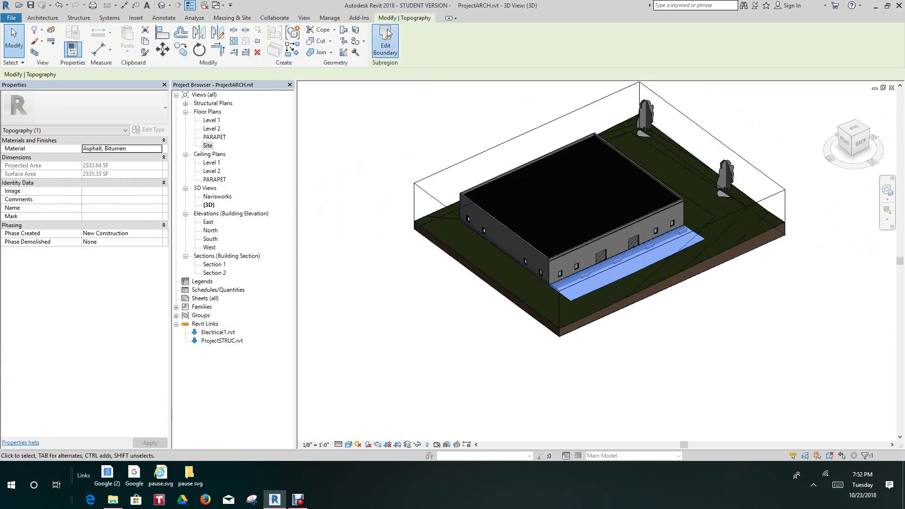
pyautogui.scroll(3, 487, 285)
pyautogui.click(597, 299)
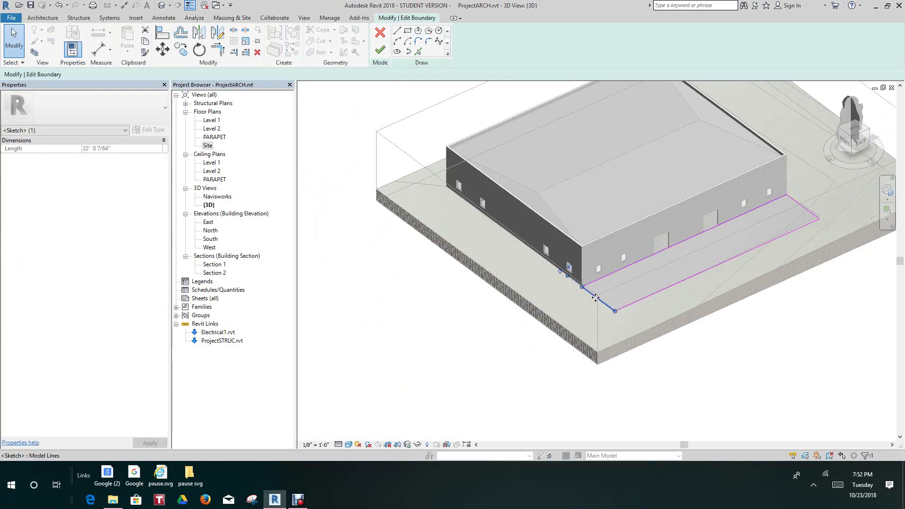
pyautogui.moveTo(591, 301); pyautogui.dragTo(534, 326)
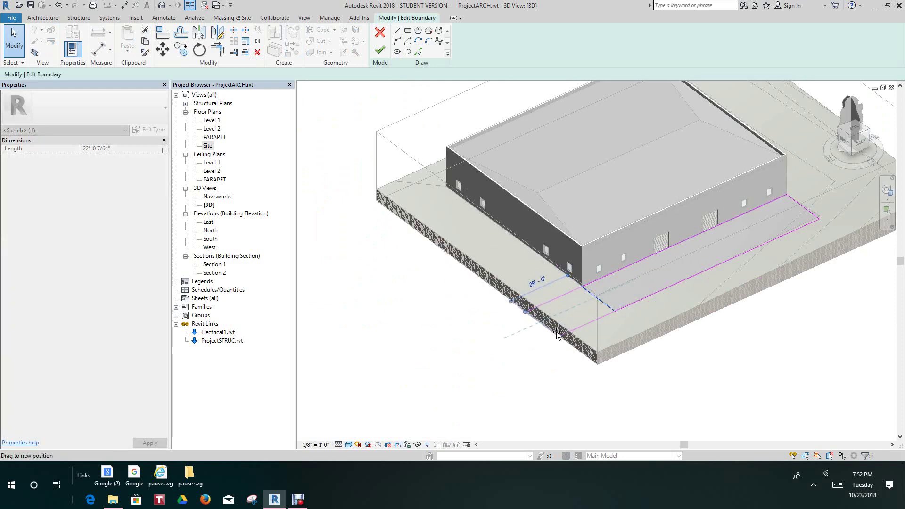
pyautogui.scroll(2, 541, 339)
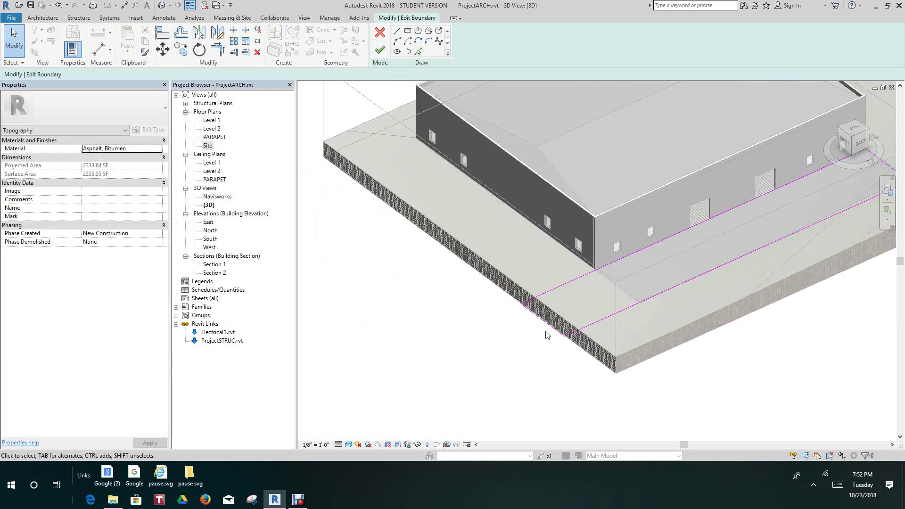
pyautogui.click(380, 49)
pyautogui.press('Escape')
# - Examine the extended asphalt subregion and trees in 3D, from the building's back around to its front
pyautogui.scroll(-3, 448, 367)
pyautogui.scroll(3, 677, 242)
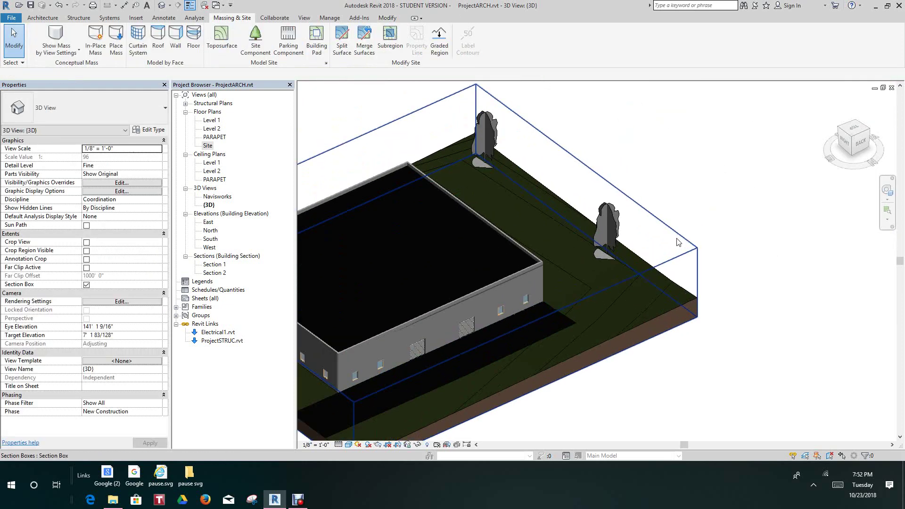
pyautogui.scroll(-4, 522, 335)
pyautogui.moveTo(486, 290); pyautogui.dragTo(514, 283, button='middle')
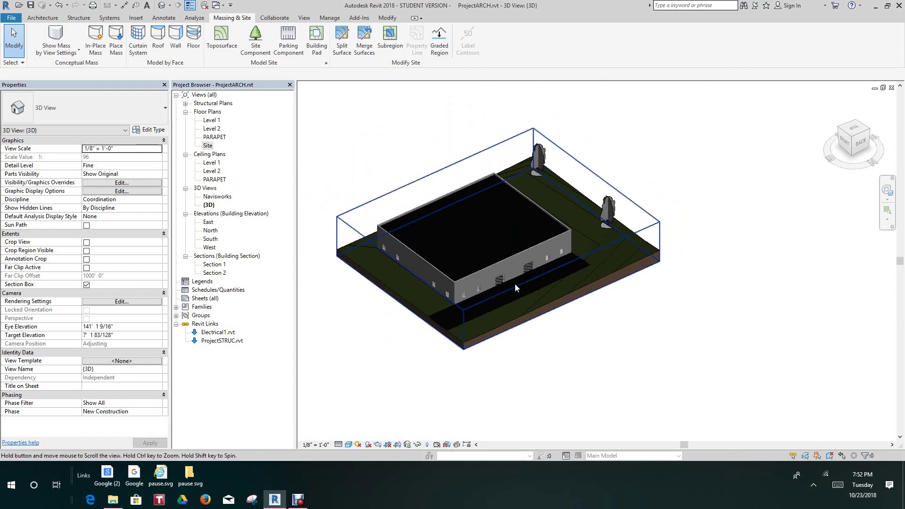
pyautogui.moveTo(860, 147); pyautogui.dragTo(490, 116)
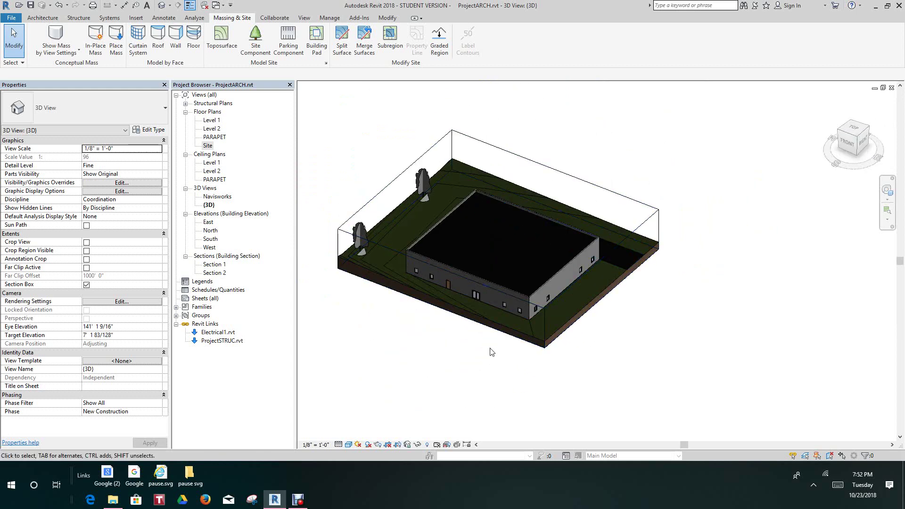
pyautogui.scroll(2, 495, 347)
pyautogui.scroll(-1, 494, 348)
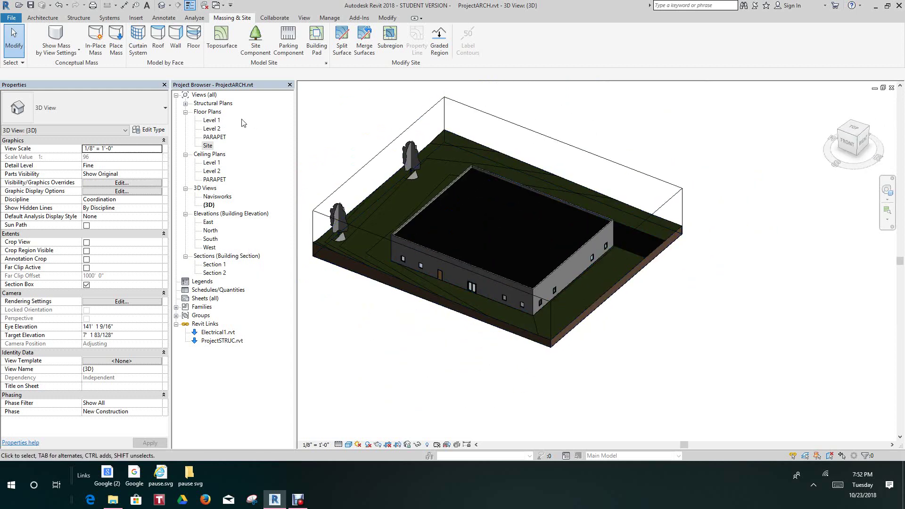
# - Show the Site floor plan with the ground along the building's south wall
pyautogui.doubleClick(207, 145)
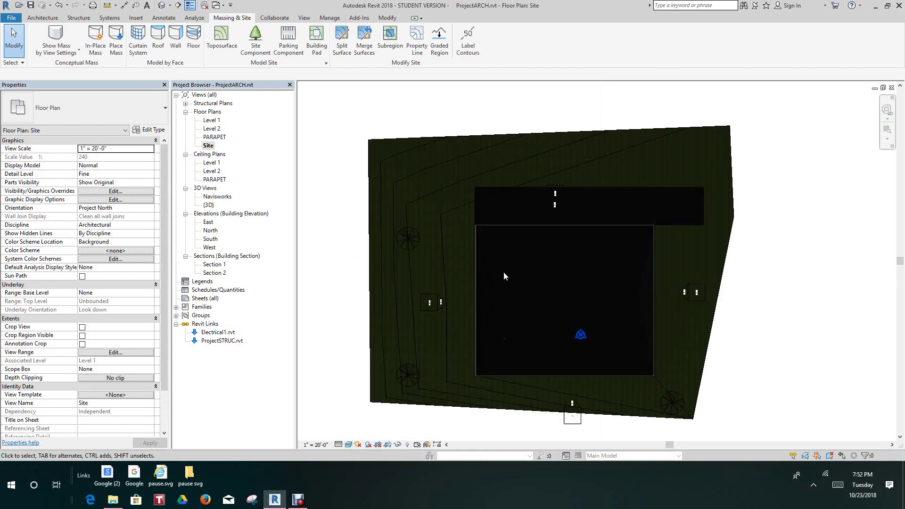
pyautogui.scroll(3, 494, 283)
pyautogui.scroll(-1, 522, 271)
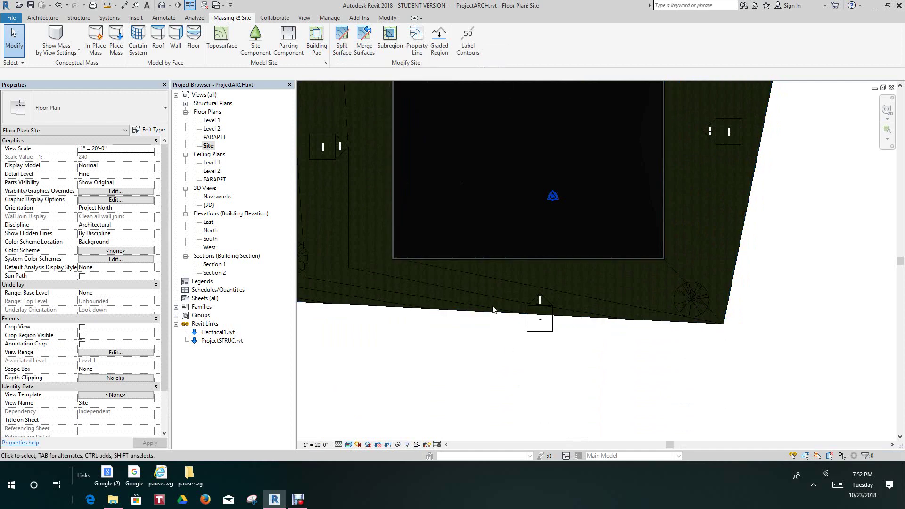
pyautogui.click(491, 313)
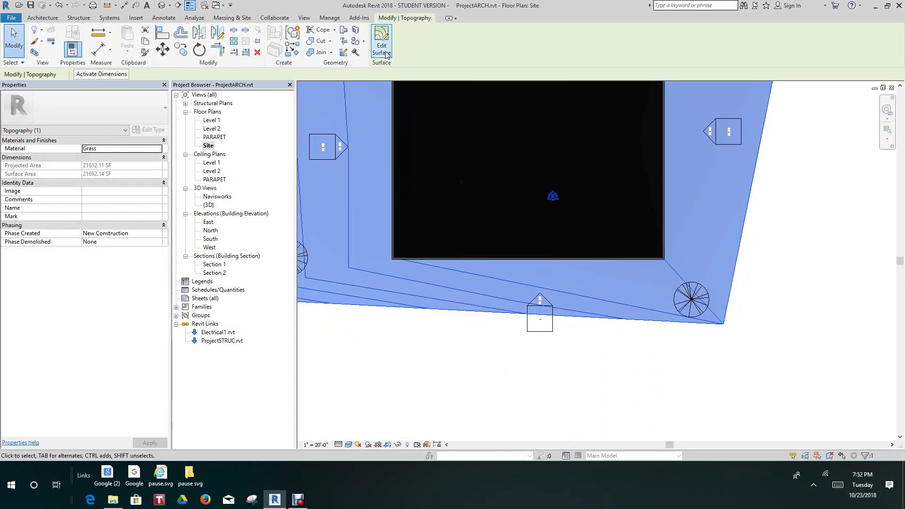
pyautogui.click(366, 387)
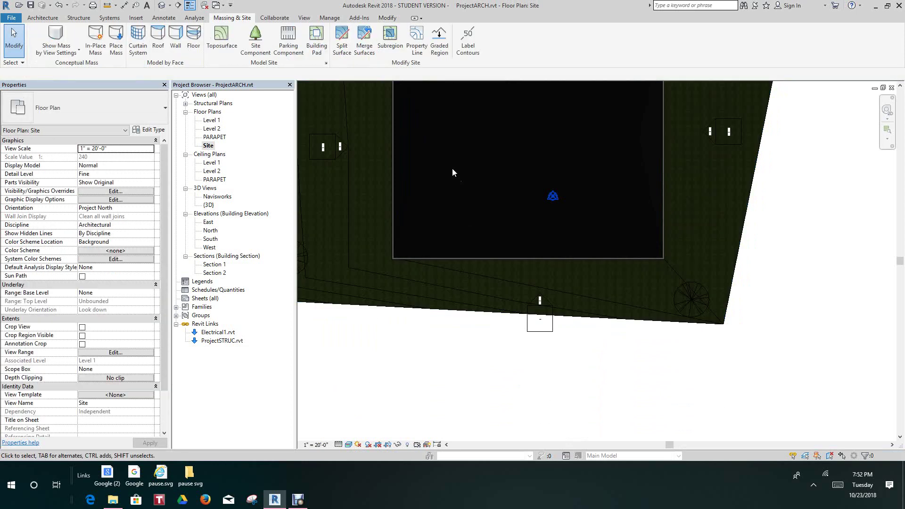
pyautogui.click(344, 42)
pyautogui.press('Escape')
pyautogui.click(482, 313)
pyautogui.moveTo(481, 318); pyautogui.dragTo(449, 321, button='middle')
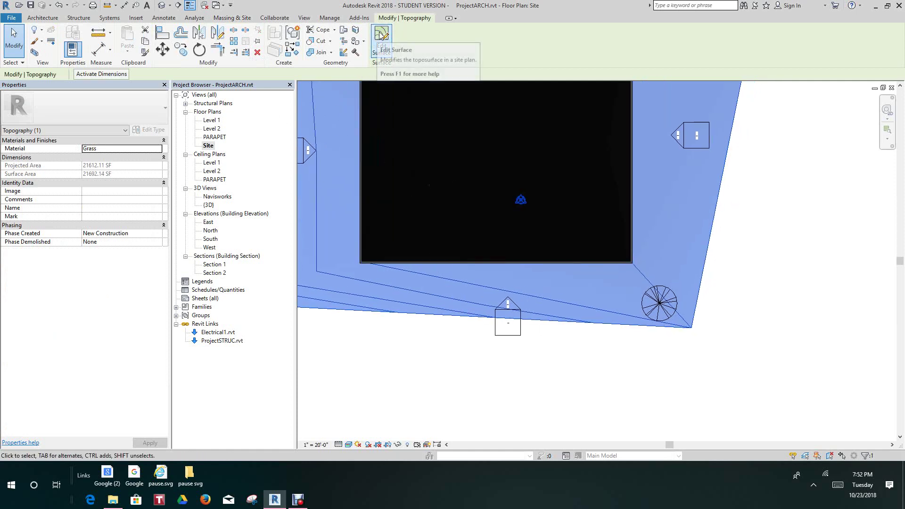
pyautogui.click(338, 361)
pyautogui.scroll(-4, 438, 350)
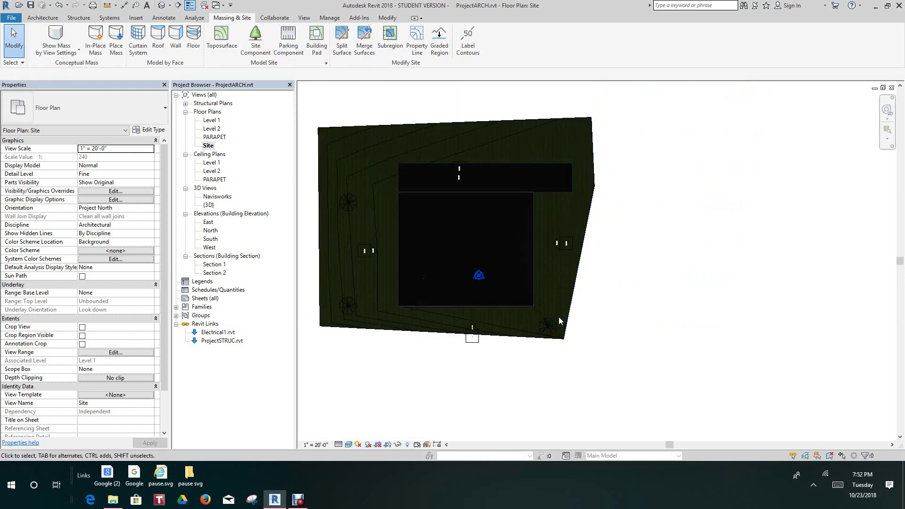
pyautogui.click(569, 308)
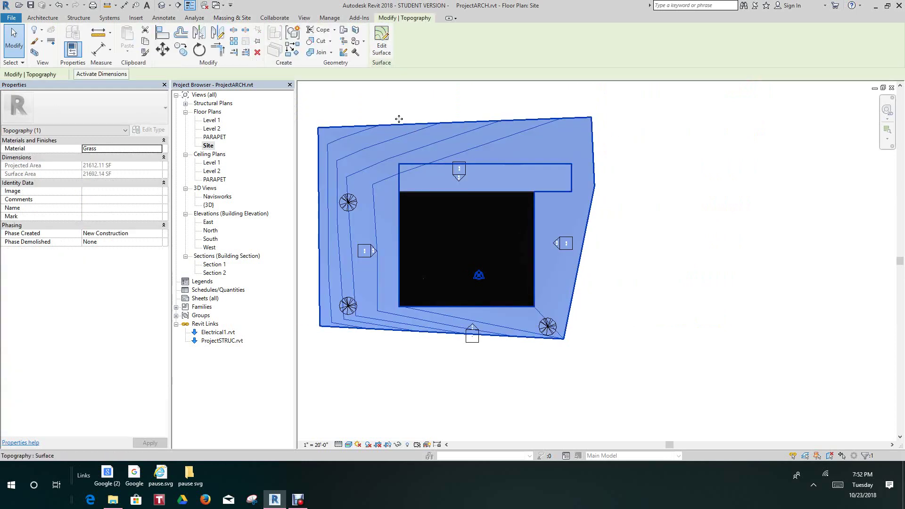
pyautogui.click(385, 46)
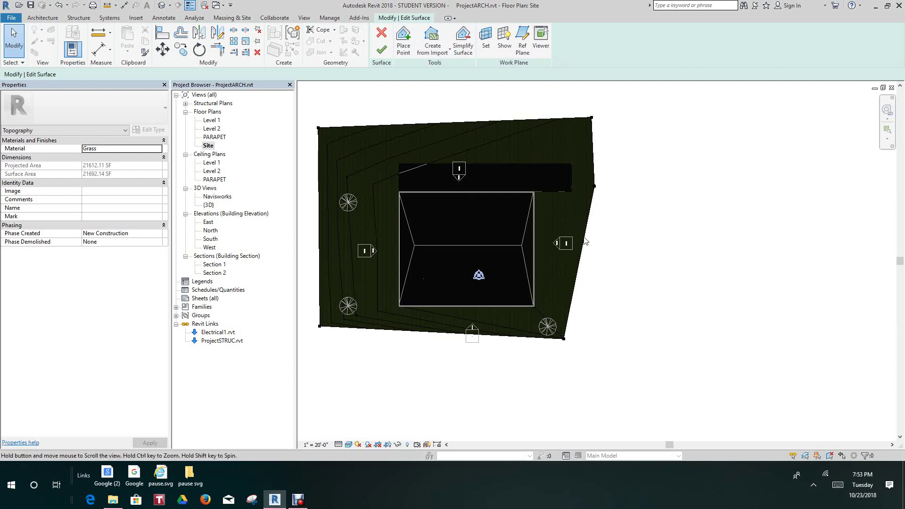
pyautogui.scroll(3, 595, 264)
pyautogui.scroll(-3, 595, 266)
pyautogui.scroll(1, 450, 391)
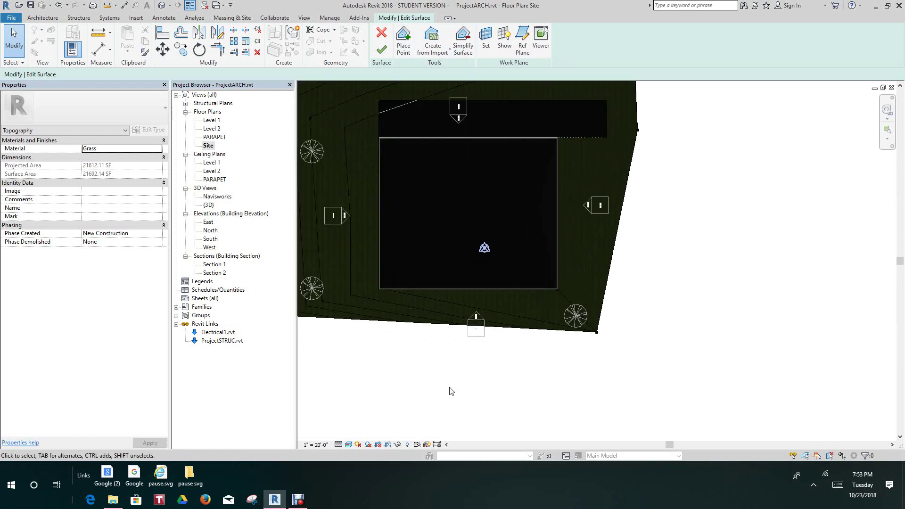
pyautogui.click(382, 34)
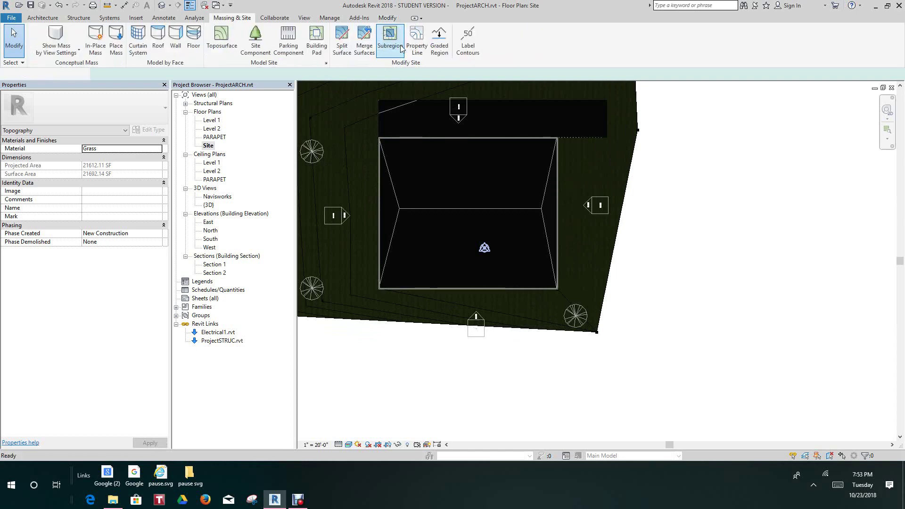
pyautogui.click(449, 317)
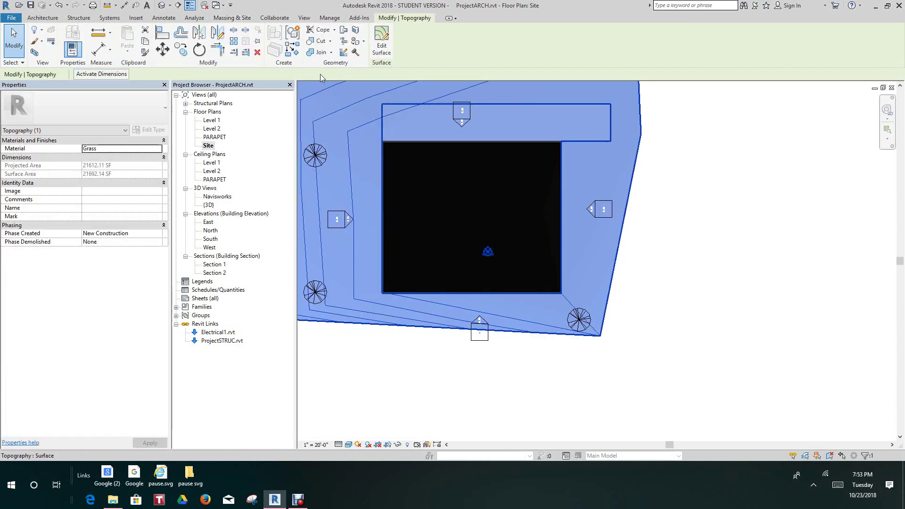
pyautogui.scroll(3, 424, 368)
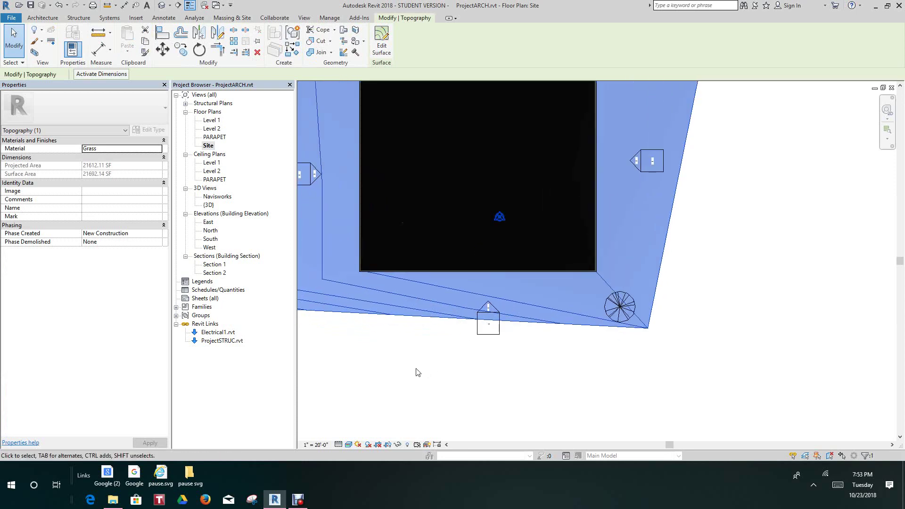
pyautogui.click(418, 372)
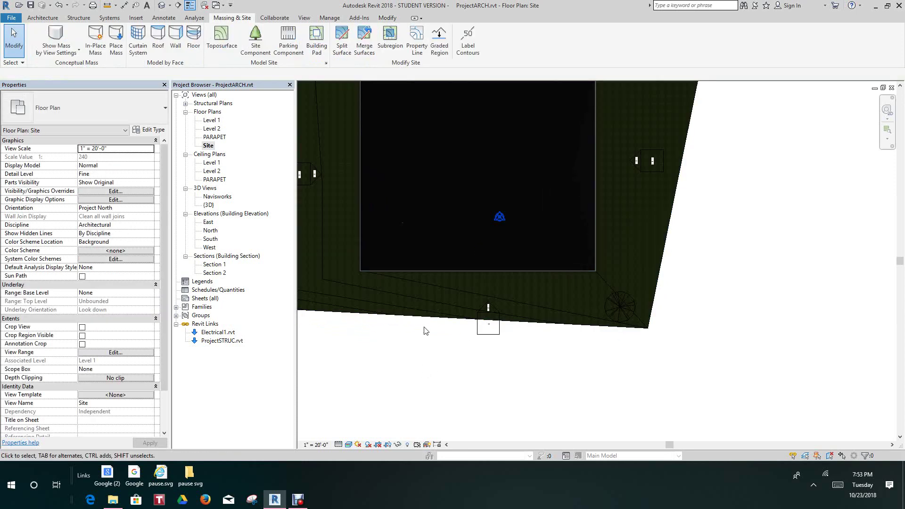
# - Try to split the grass toposurface with a narrow rectangle along the building's south wall, reaching the site's slanted east edge
pyautogui.click(342, 40)
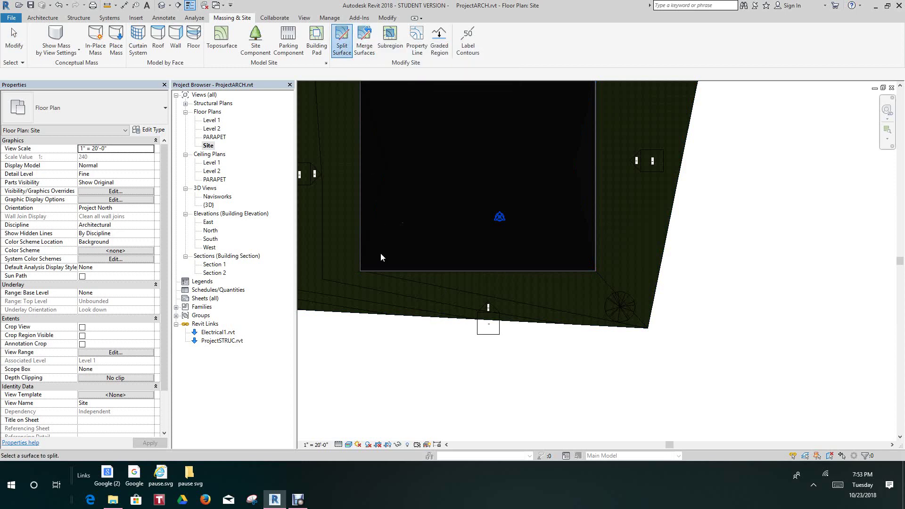
pyautogui.click(389, 294)
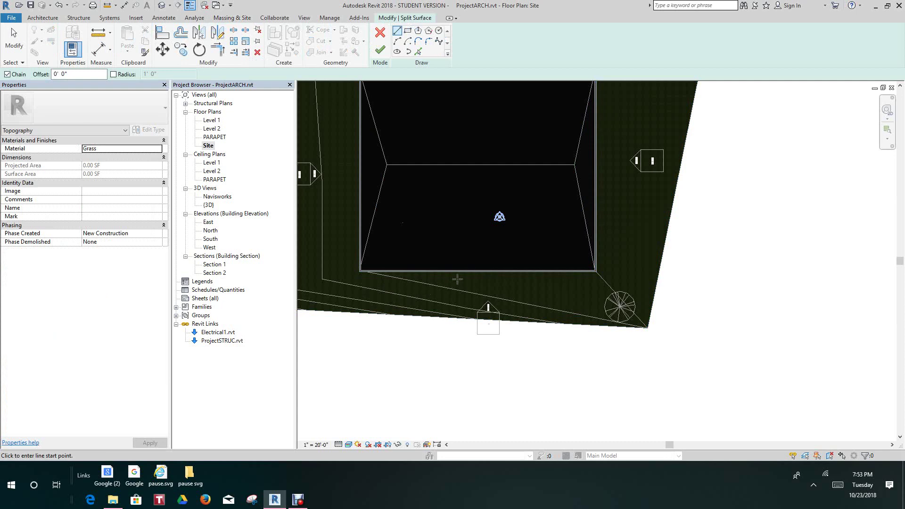
pyautogui.click(408, 31)
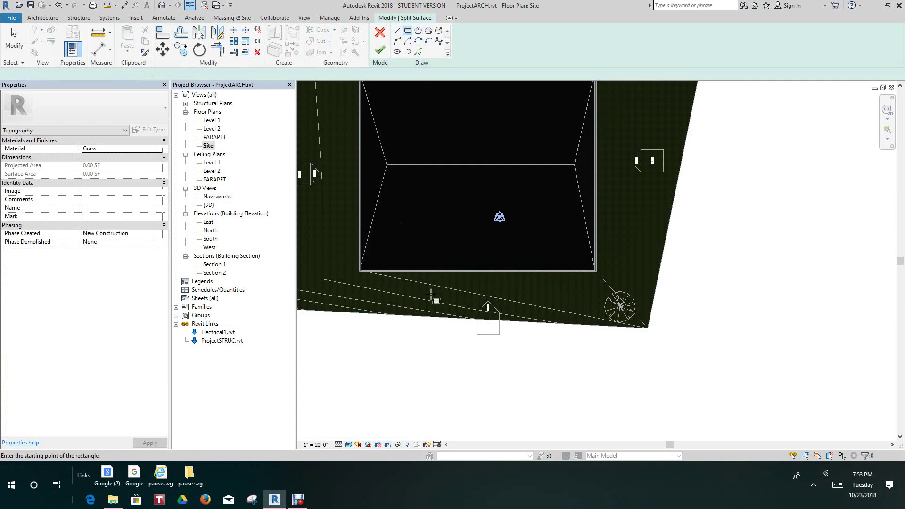
pyautogui.click(427, 273)
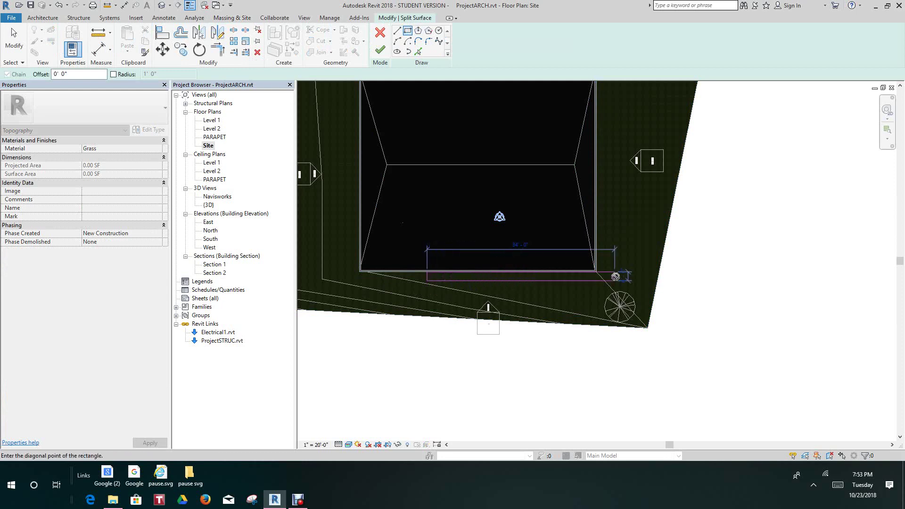
pyautogui.scroll(-3, 624, 277)
pyautogui.scroll(1, 631, 276)
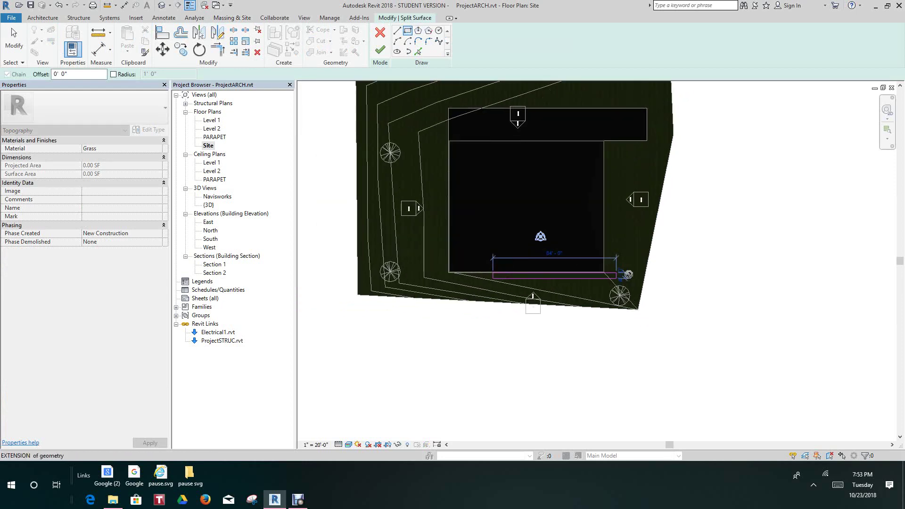
pyautogui.scroll(3, 639, 276)
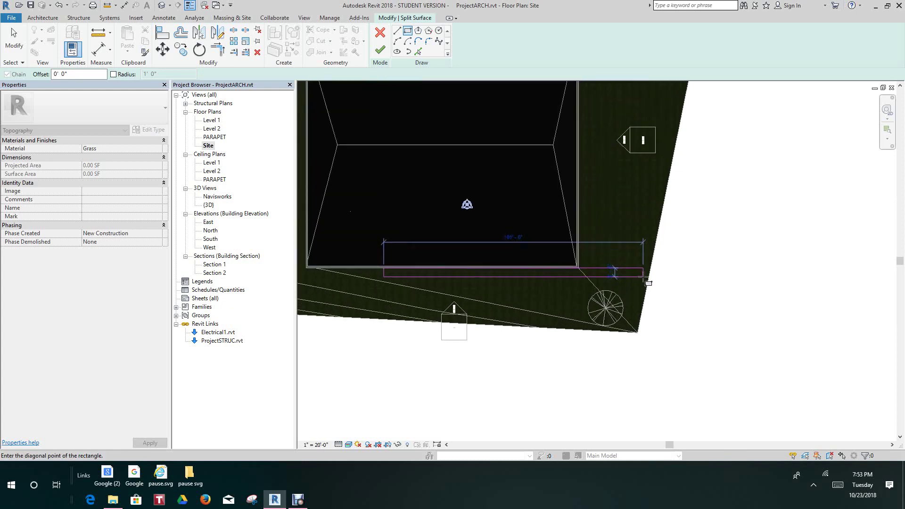
pyautogui.click(646, 280)
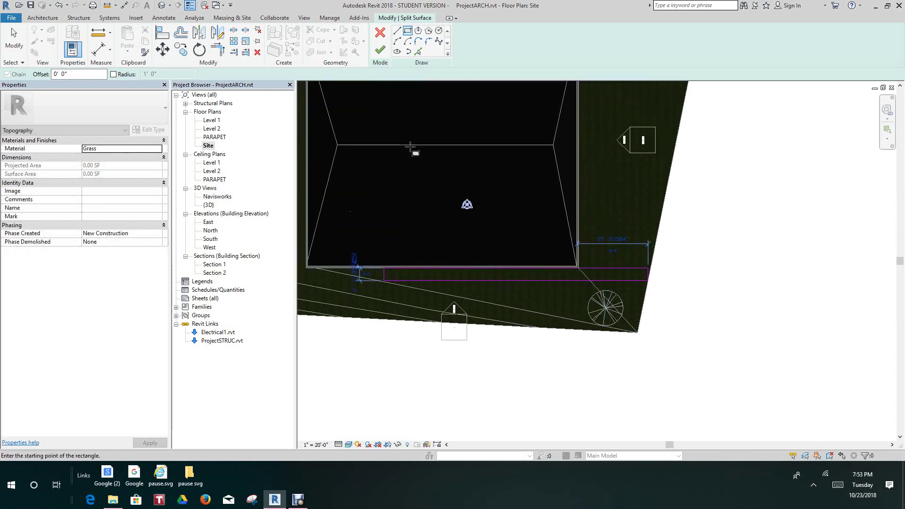
pyautogui.click(379, 51)
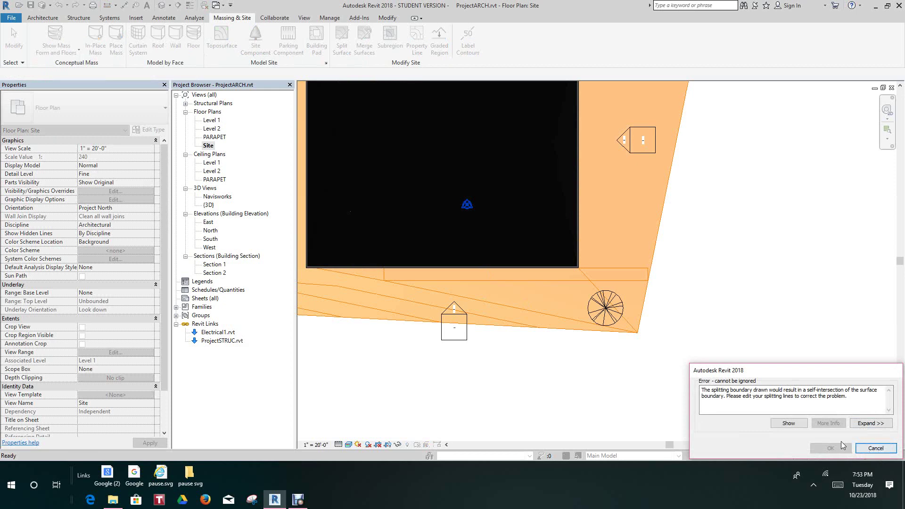
# - Return to the split sketch and pull the rectangle's east end line inside the site's slanted edge, making the rectangle about 100' long
pyautogui.click(794, 425)
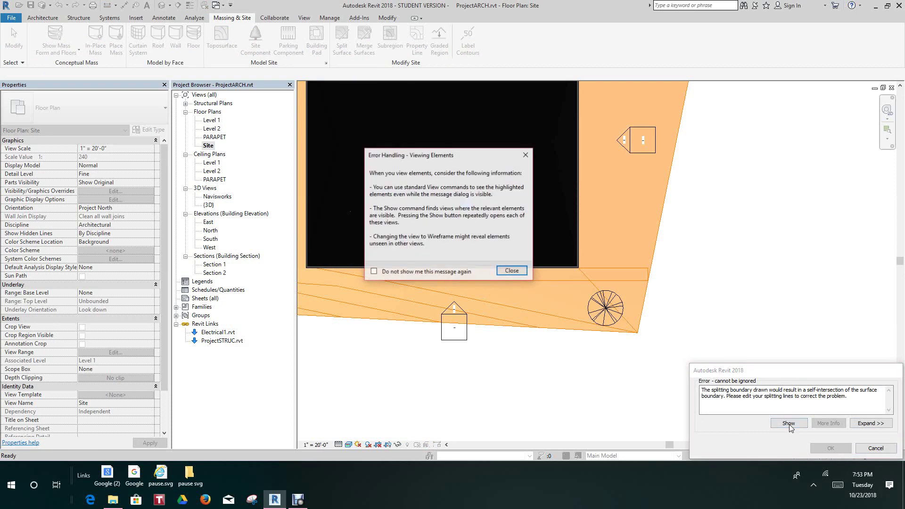
pyautogui.click(511, 271)
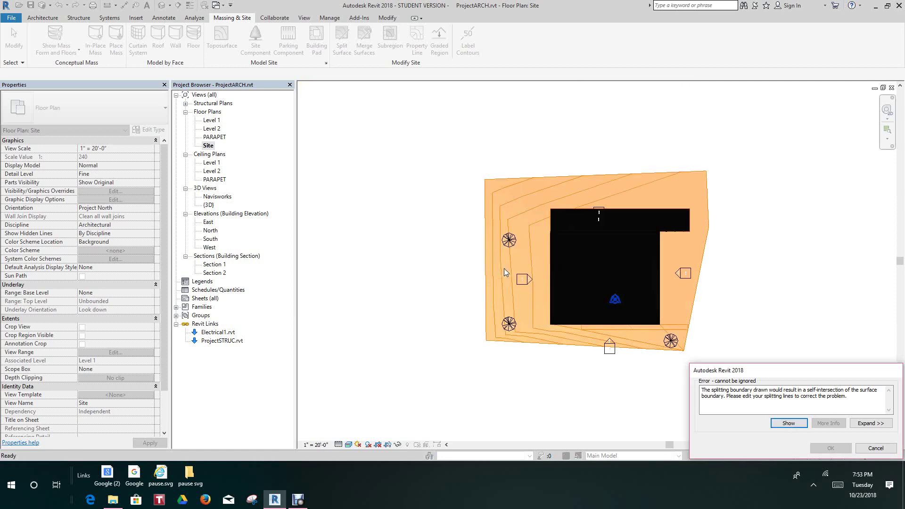
pyautogui.click(871, 449)
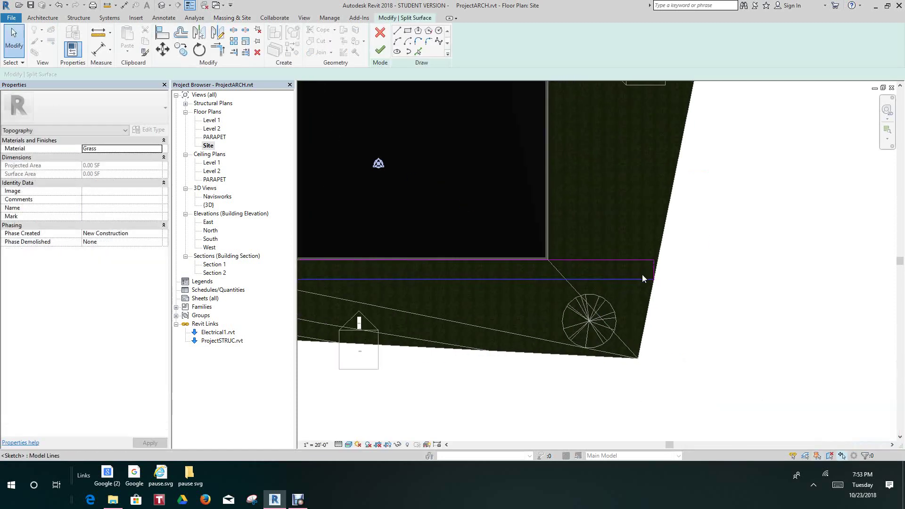
pyautogui.scroll(5, 642, 278)
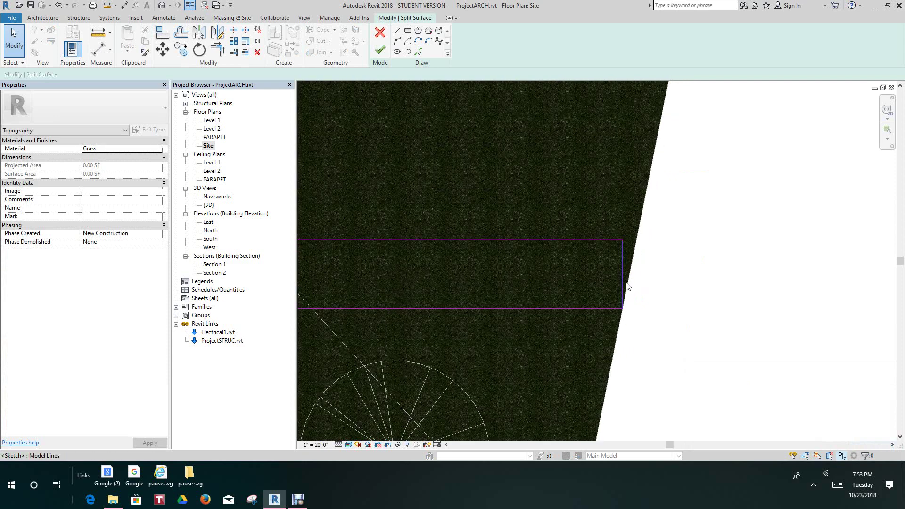
pyautogui.moveTo(620, 282); pyautogui.dragTo(577, 284)
pyautogui.scroll(-3, 634, 285)
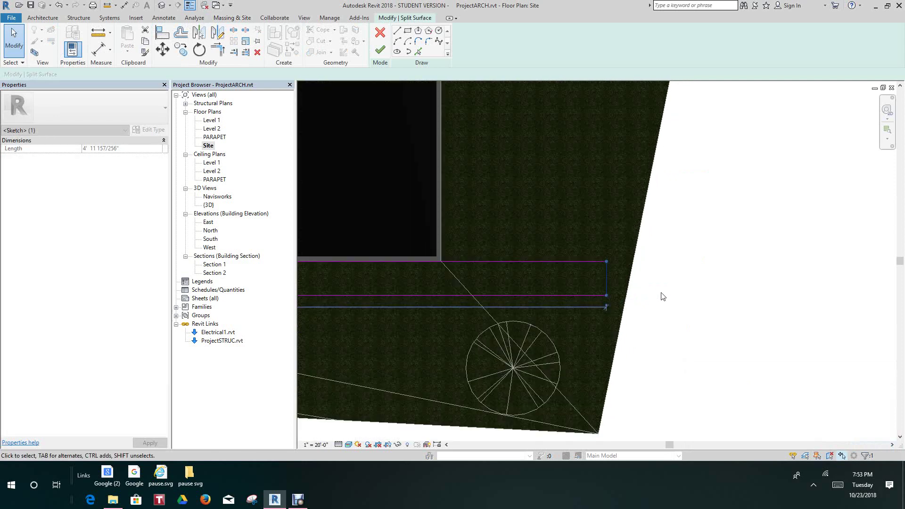
pyautogui.scroll(-4, 661, 293)
pyautogui.moveTo(678, 304); pyautogui.dragTo(674, 301, button='middle')
pyautogui.moveTo(596, 287); pyautogui.dragTo(721, 215, button='middle')
# - Shift the rectangle's north line slightly south of the building wall and finish splitting the grass surface
pyautogui.scroll(2, 534, 216)
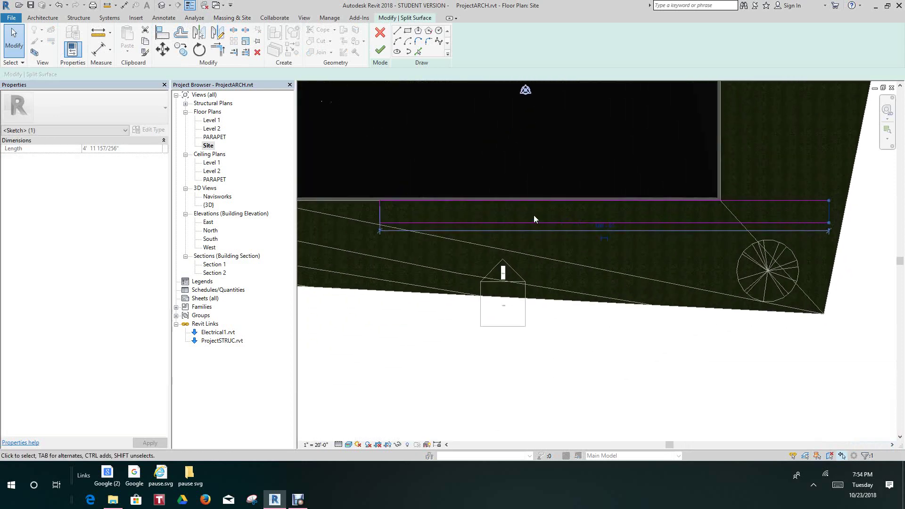
pyautogui.scroll(2, 510, 214)
pyautogui.scroll(2, 683, 252)
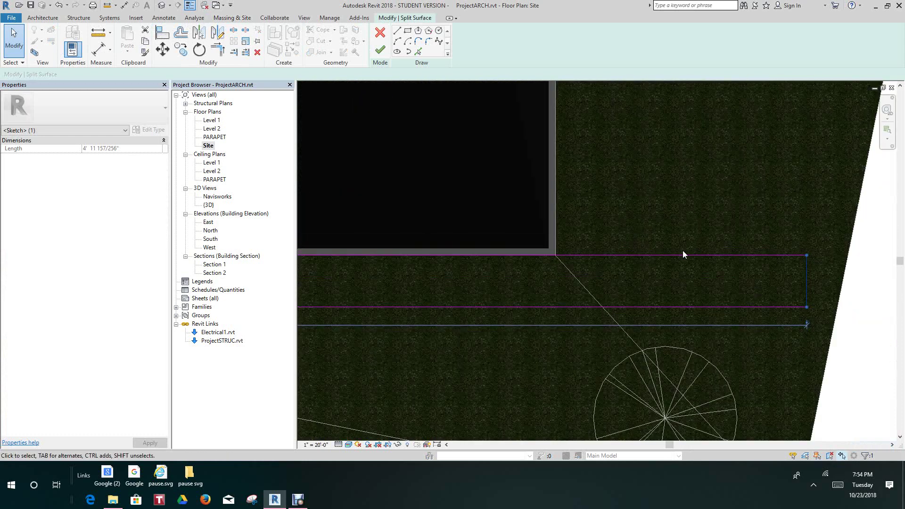
pyautogui.click(683, 252)
pyautogui.click(692, 256)
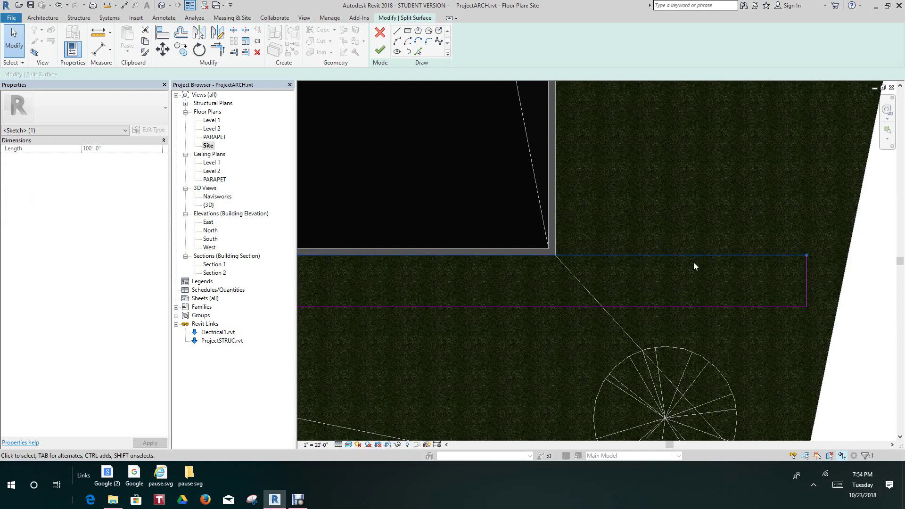
pyautogui.scroll(-3, 676, 292)
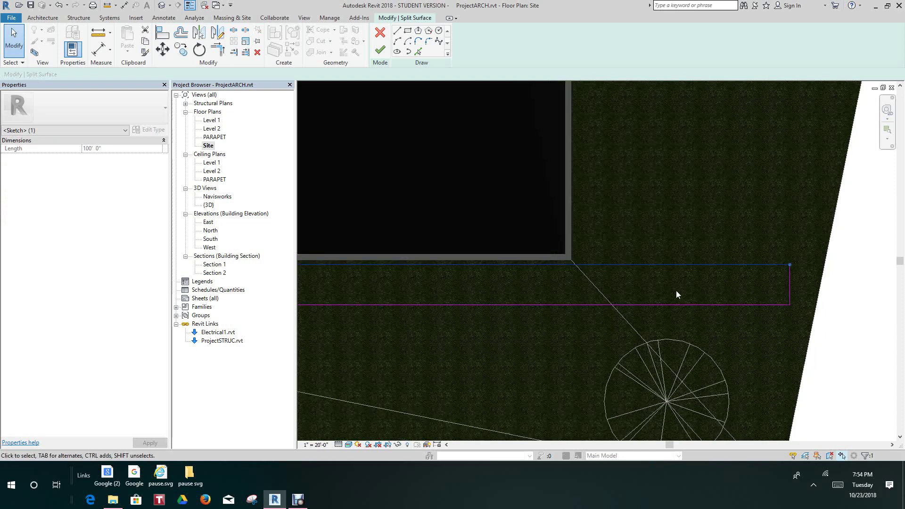
pyautogui.click(819, 311)
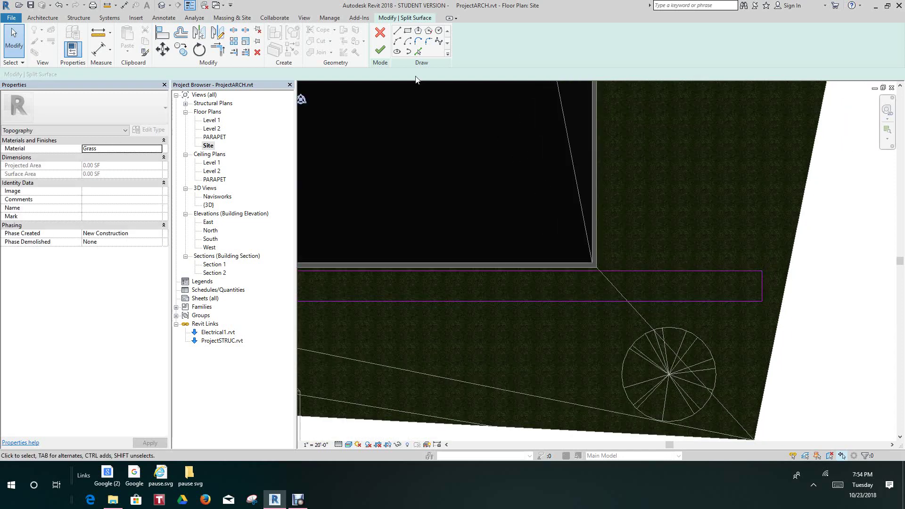
pyautogui.click(380, 53)
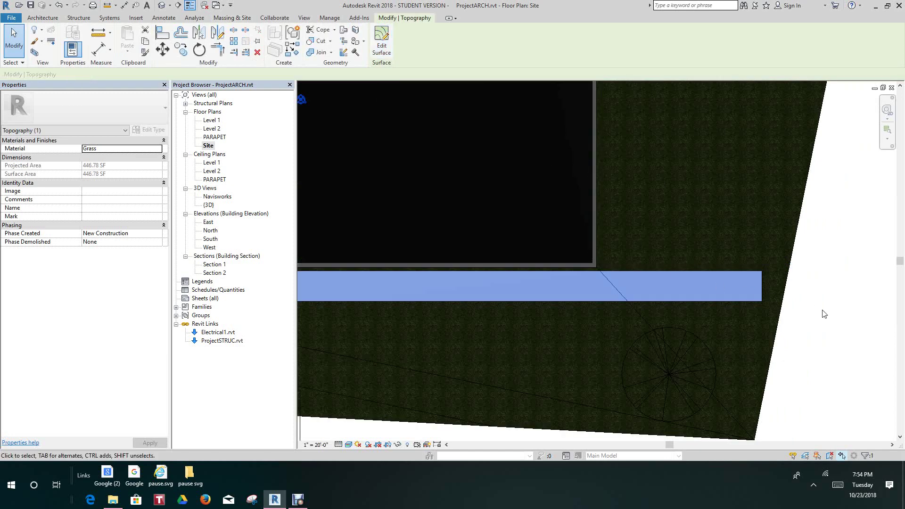
# - Open the split-off strip's material for editing and search the materials for "concrete"
pyautogui.scroll(-4, 822, 313)
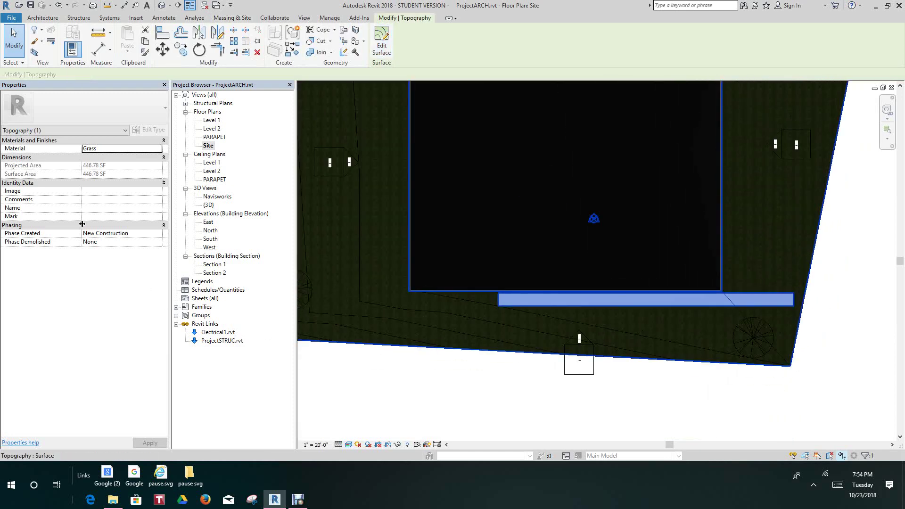
pyautogui.click(160, 149)
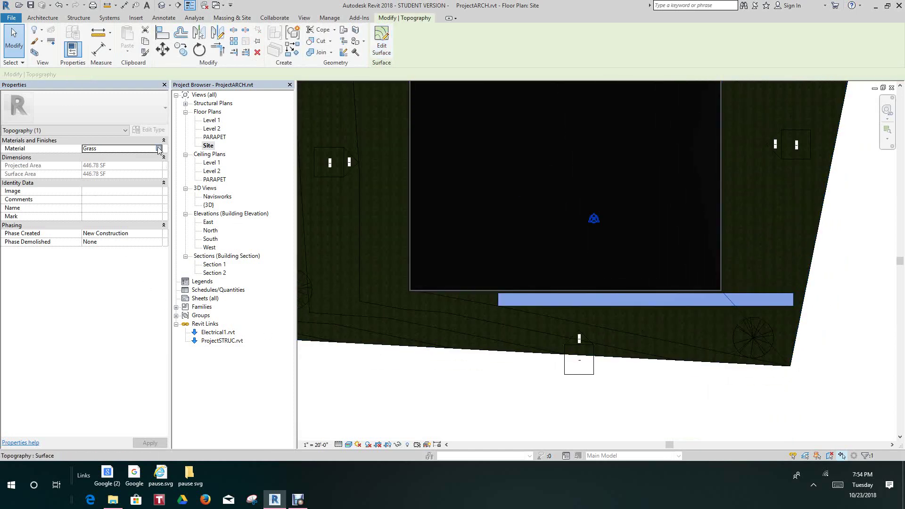
pyautogui.click(159, 149)
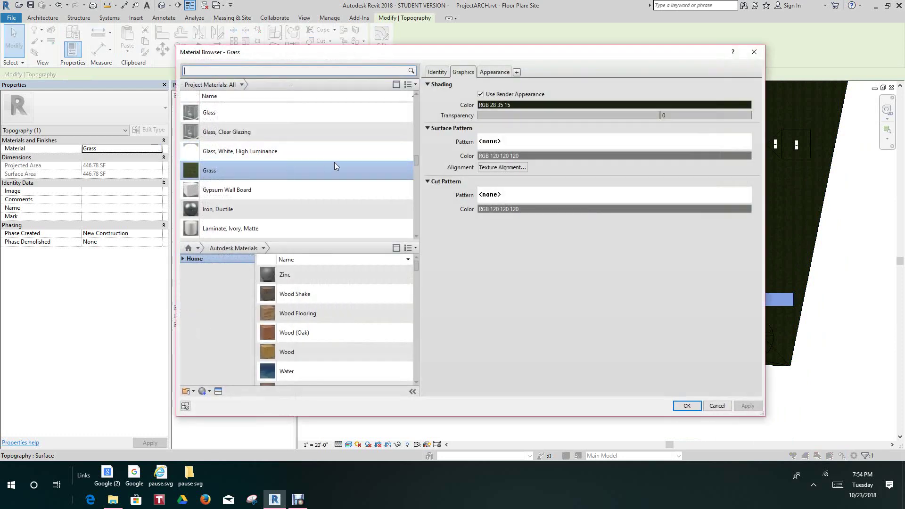
pyautogui.scroll(-1, 333, 163)
pyautogui.scroll(-3, 309, 313)
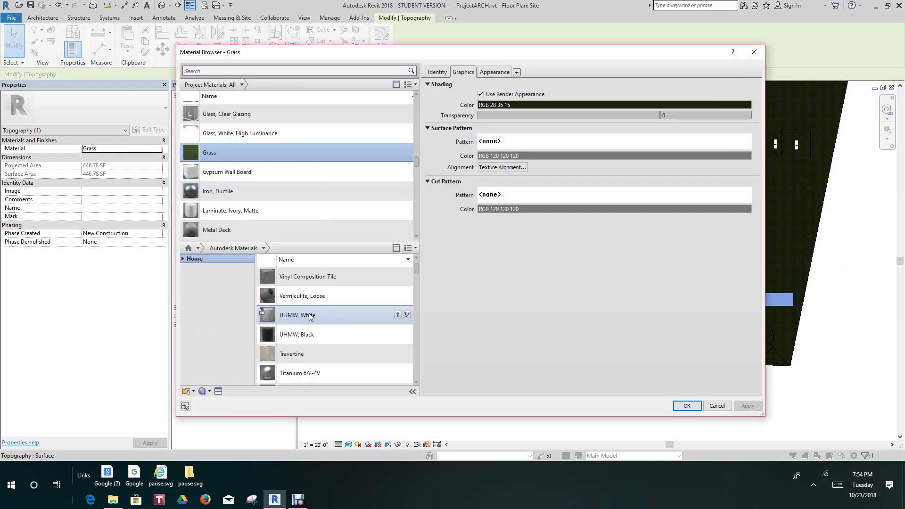
pyautogui.scroll(-10, 310, 316)
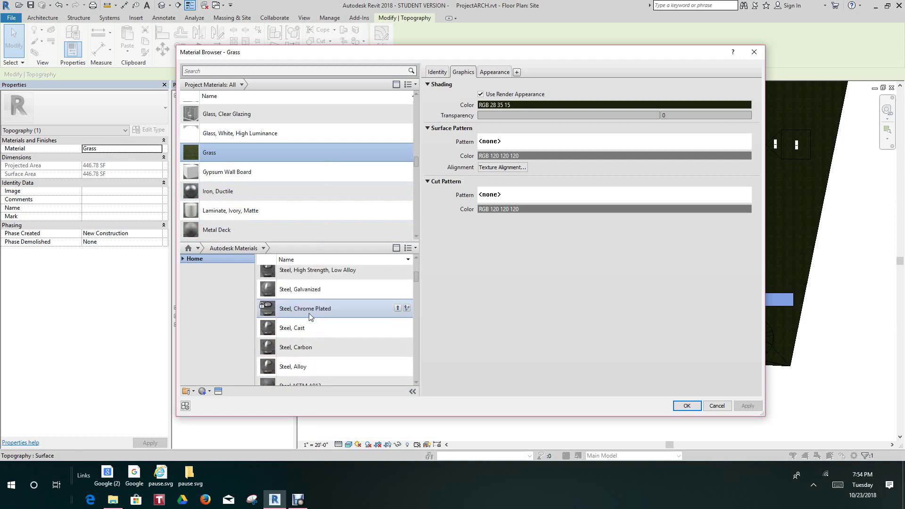
pyautogui.scroll(-8, 310, 316)
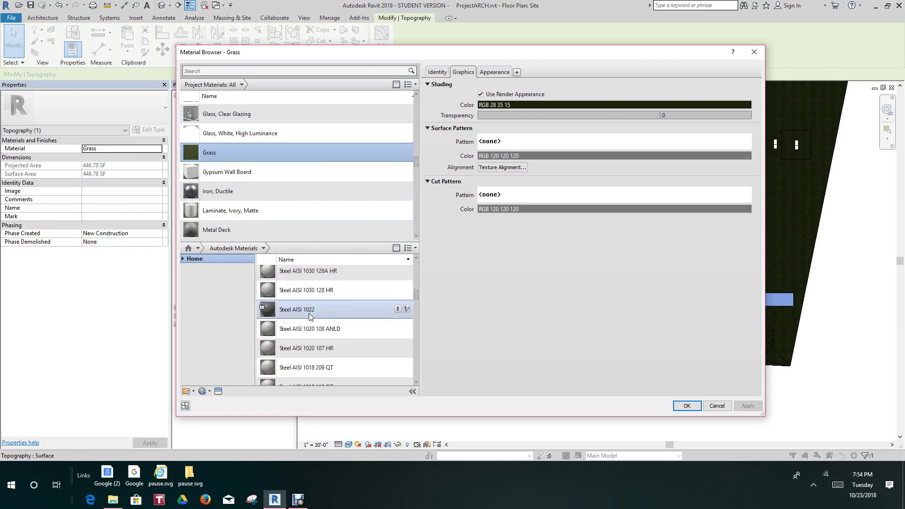
pyautogui.scroll(-10, 309, 313)
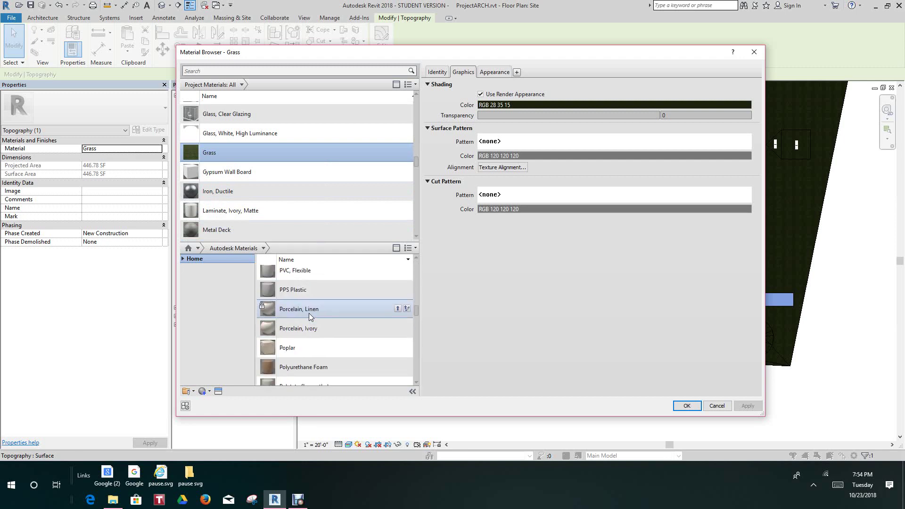
pyautogui.scroll(-10, 309, 313)
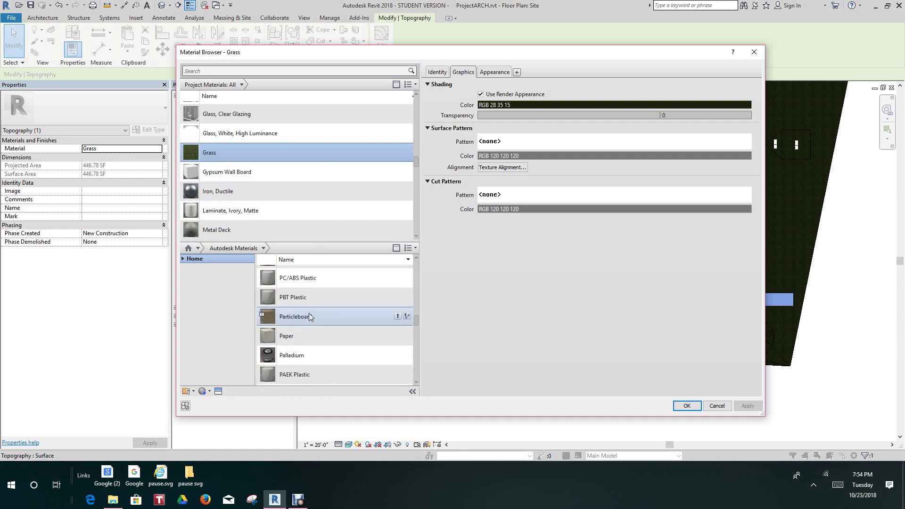
pyautogui.scroll(-10, 309, 313)
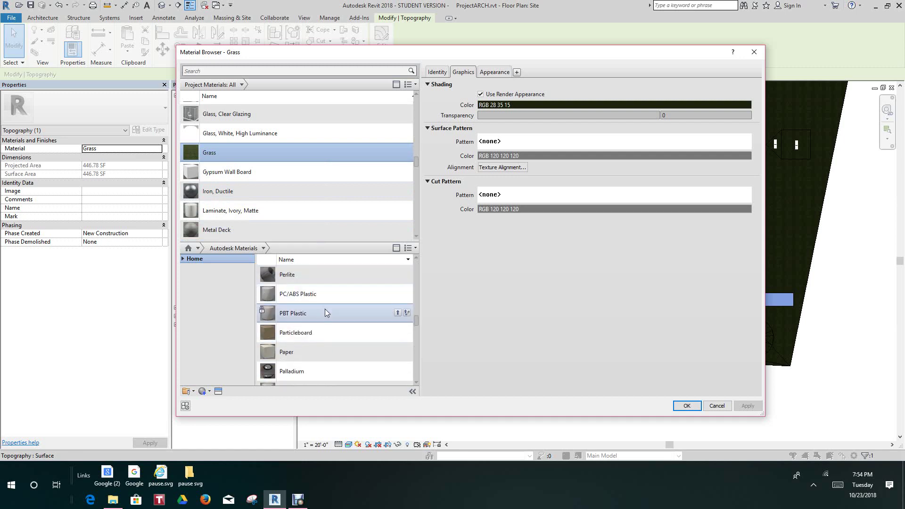
pyautogui.scroll(1, 285, 158)
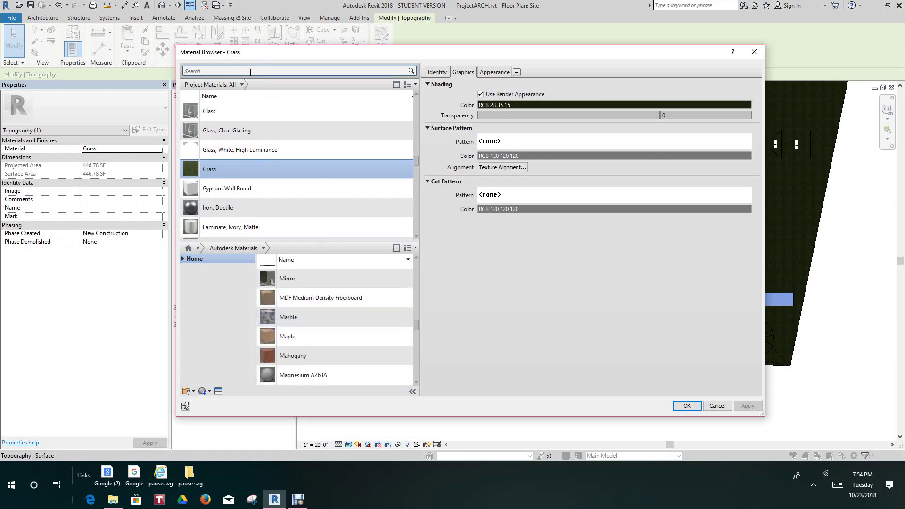
pyautogui.click(250, 72)
pyautogui.write('concrete')
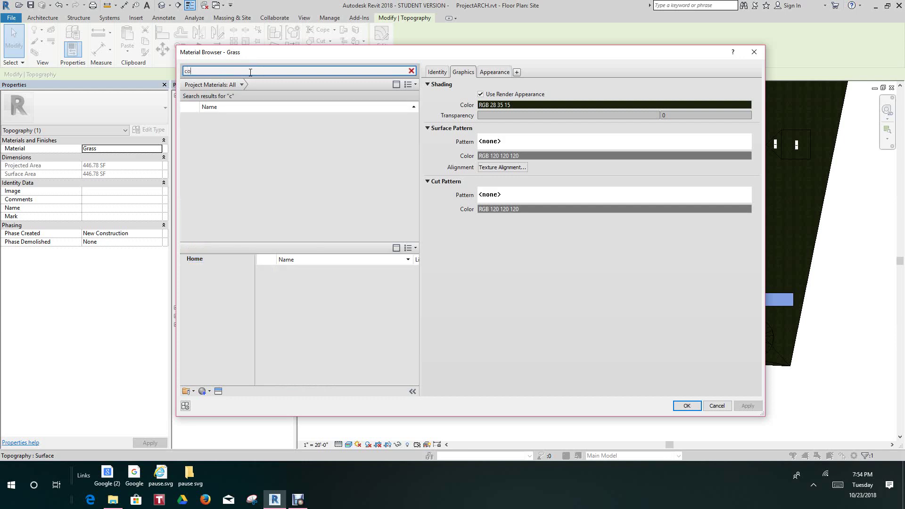
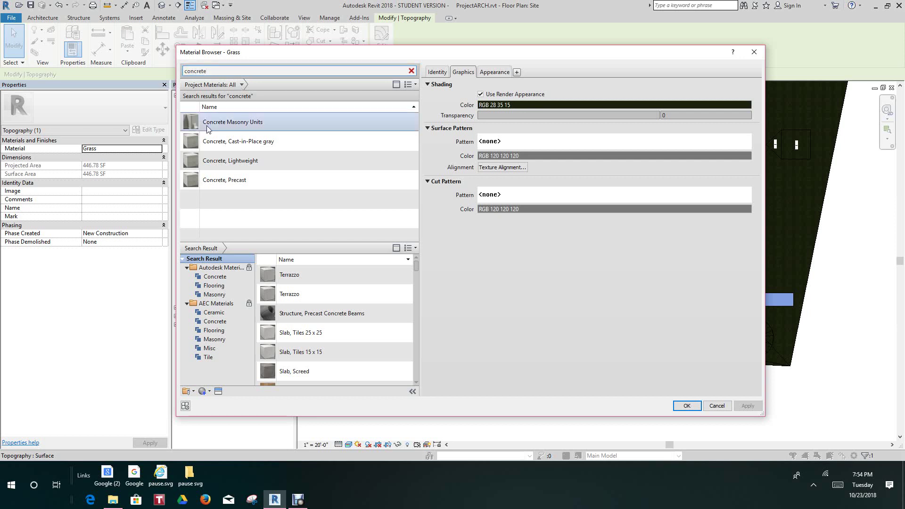
# - Assign Concrete, Cast-in-Place gray to the strip, with its render appearance used for shading
pyautogui.click(238, 144)
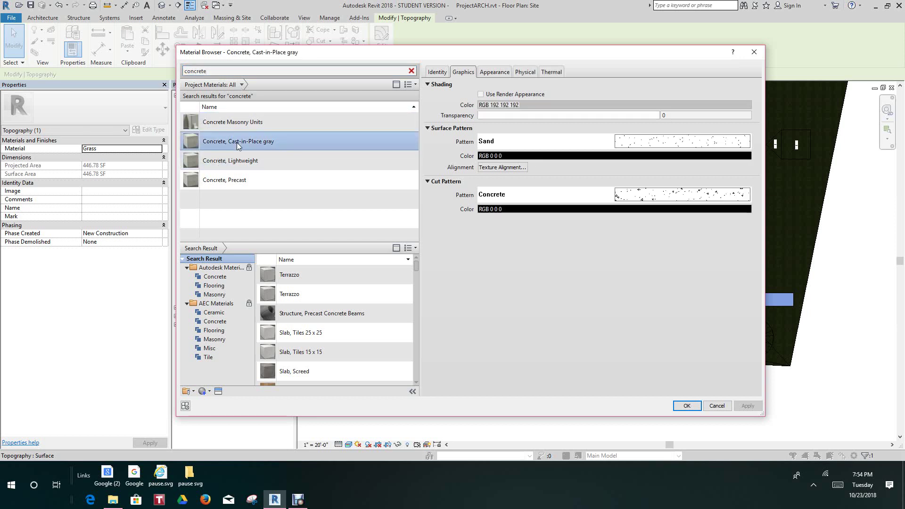
pyautogui.click(480, 96)
pyautogui.click(496, 72)
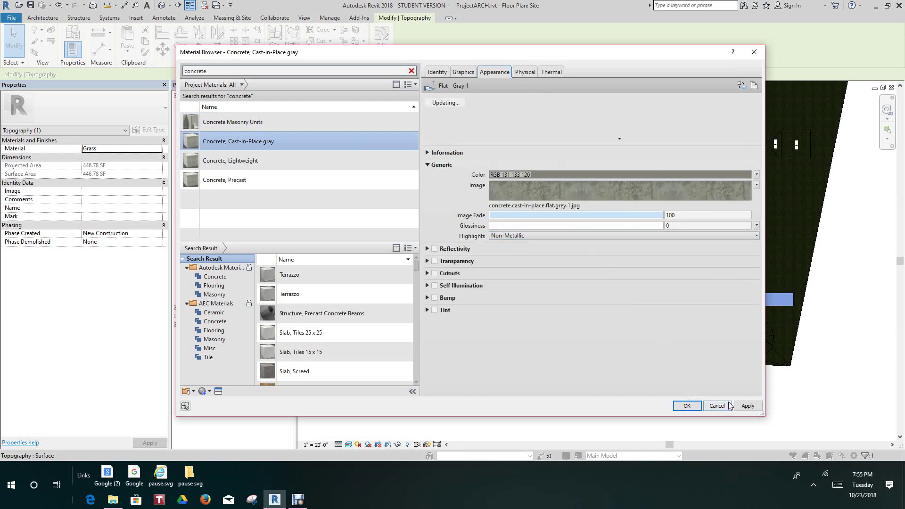
pyautogui.click(742, 407)
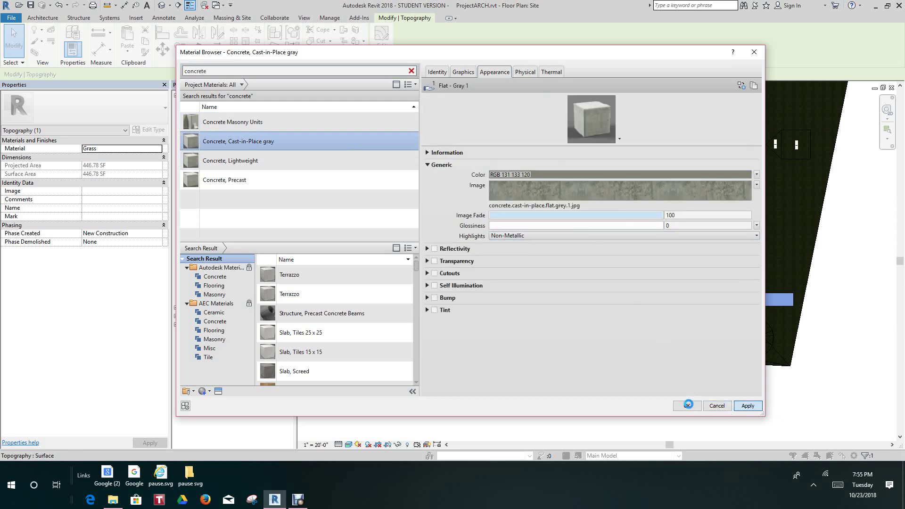
pyautogui.click(688, 405)
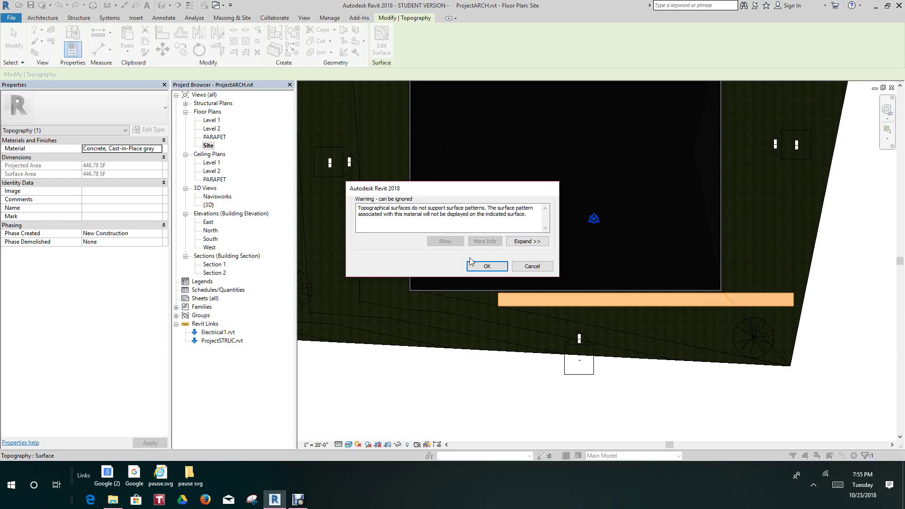
pyautogui.click(486, 267)
pyautogui.click(469, 355)
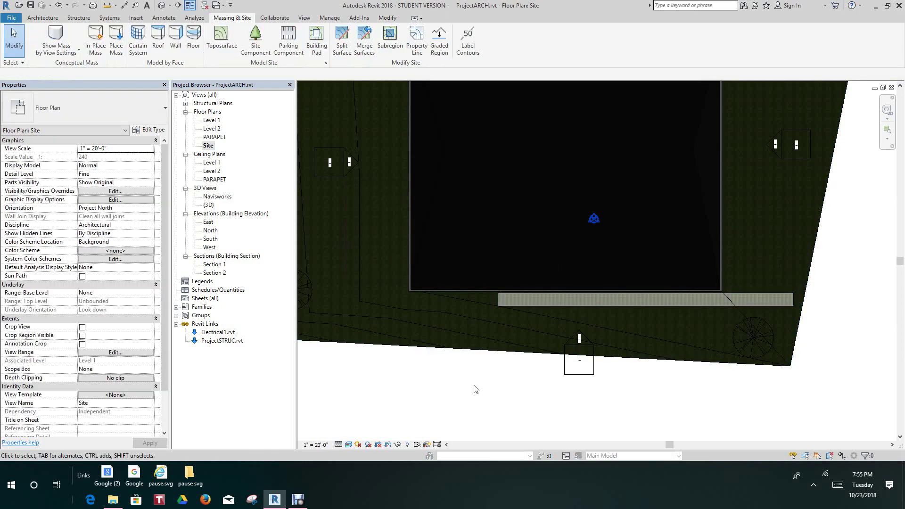
# - Examine the concrete strip along the building's front in the 3D view, and return to the Site floor plan
pyautogui.scroll(-2, 472, 399)
pyautogui.scroll(-2, 472, 399)
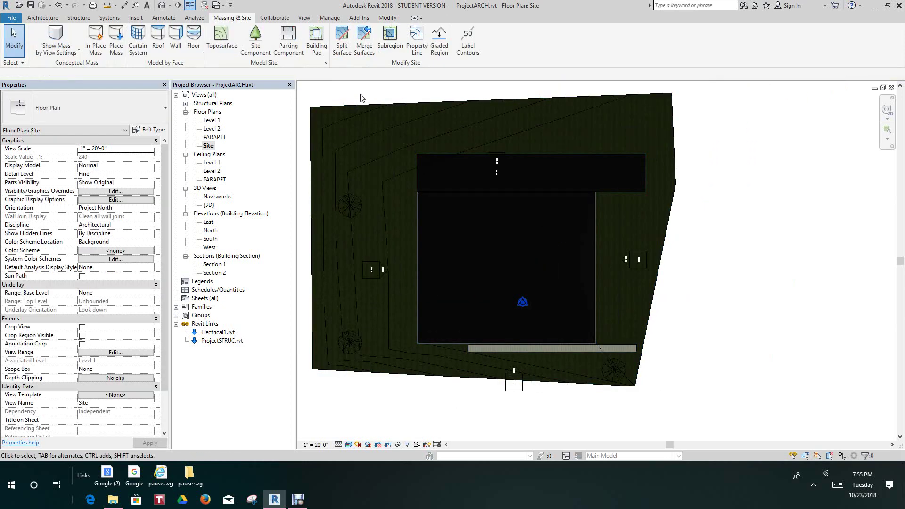
pyautogui.click(161, 8)
pyautogui.scroll(4, 742, 324)
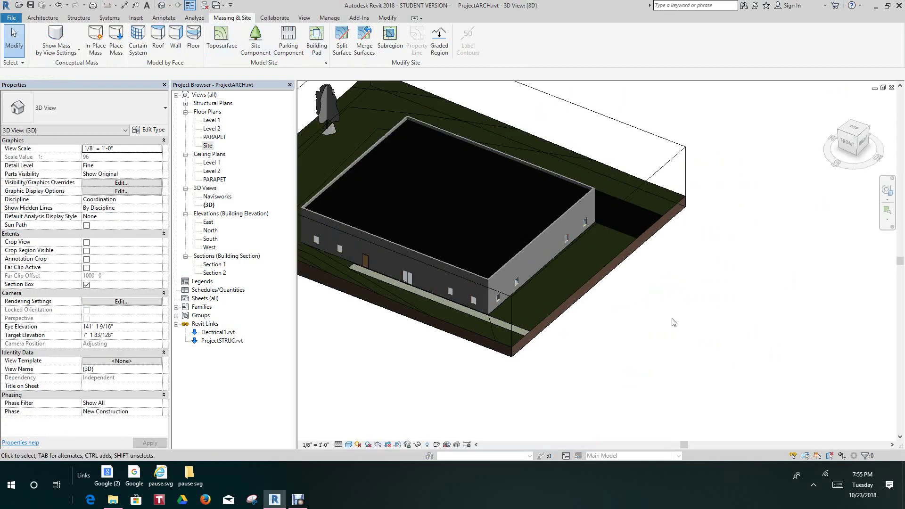
pyautogui.scroll(5, 468, 261)
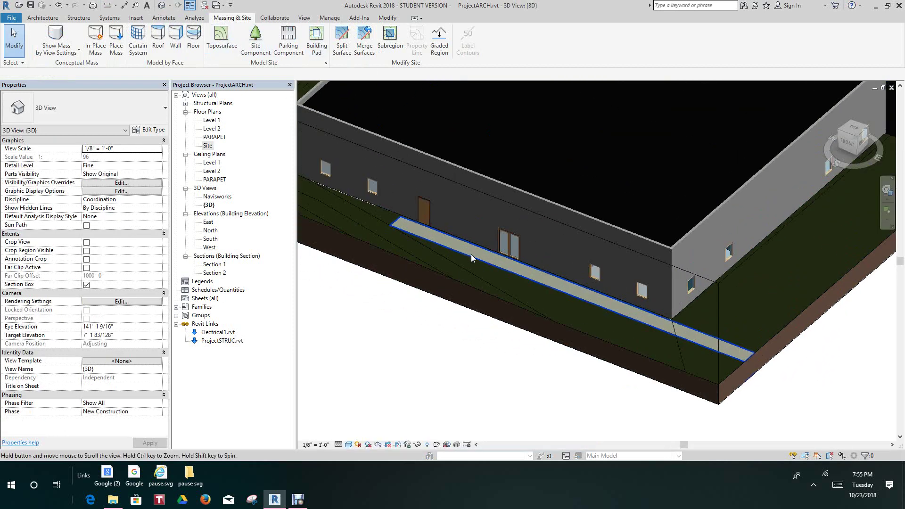
pyautogui.scroll(-8, 464, 273)
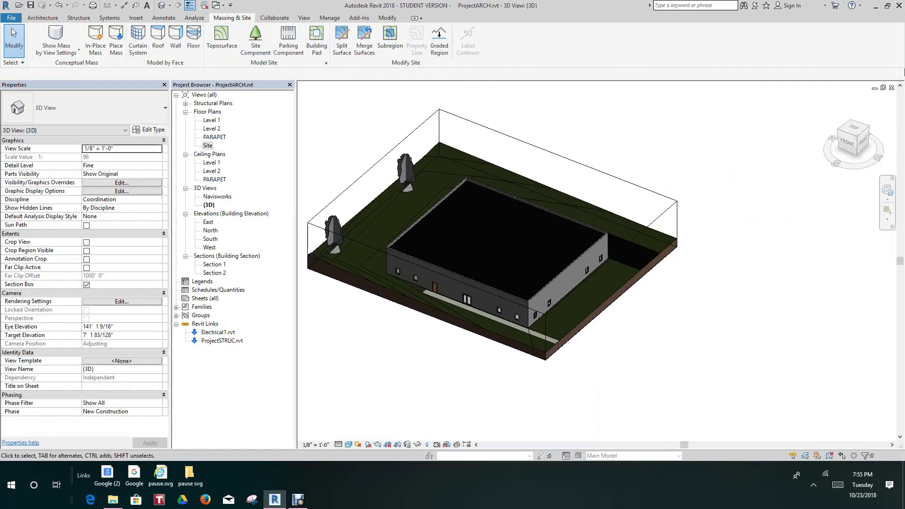
pyautogui.moveTo(851, 150)
pyautogui.mouseDown()
pyautogui.moveTo(646, 140)
pyautogui.moveTo(474, 198)
pyautogui.moveTo(472, 144)
pyautogui.moveTo(612, 127)
pyautogui.moveTo(674, 139)
pyautogui.moveTo(716, 160)
pyautogui.moveTo(882, 131)
pyautogui.moveTo(322, 193)
pyautogui.mouseUp()
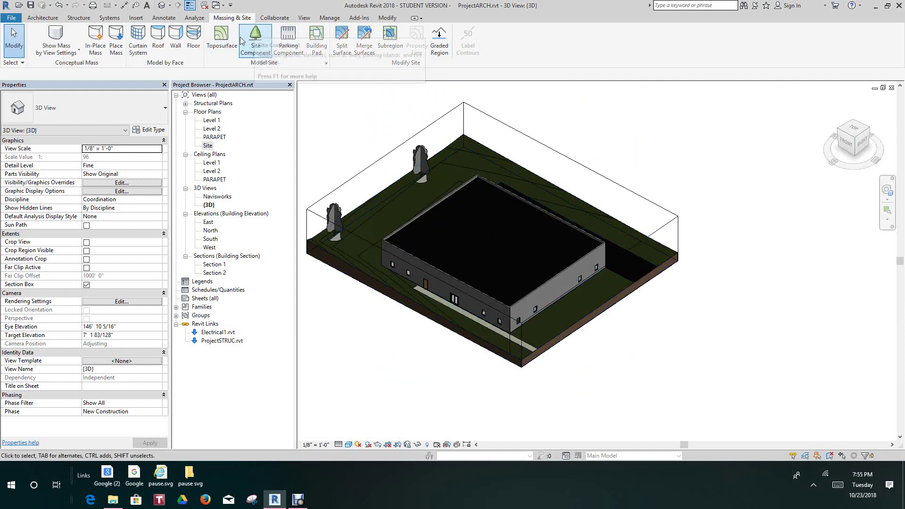
pyautogui.scroll(3, 421, 180)
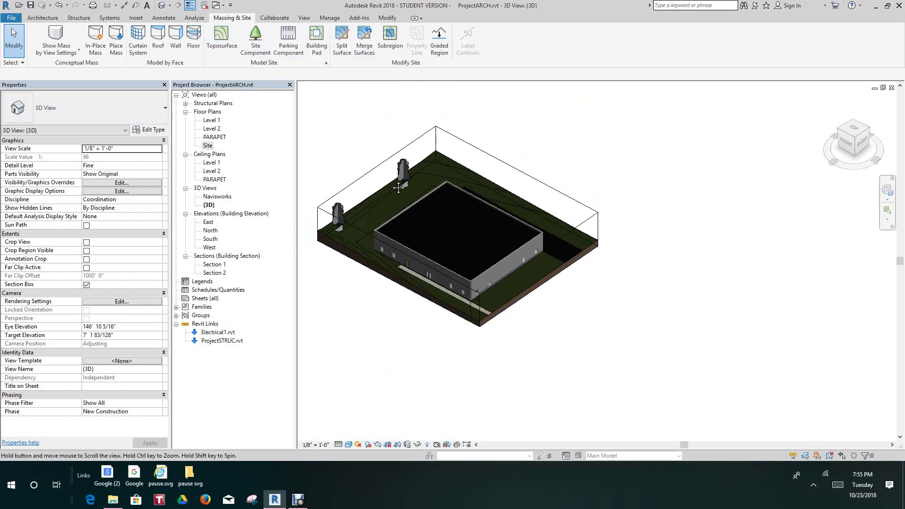
pyautogui.doubleClick(212, 147)
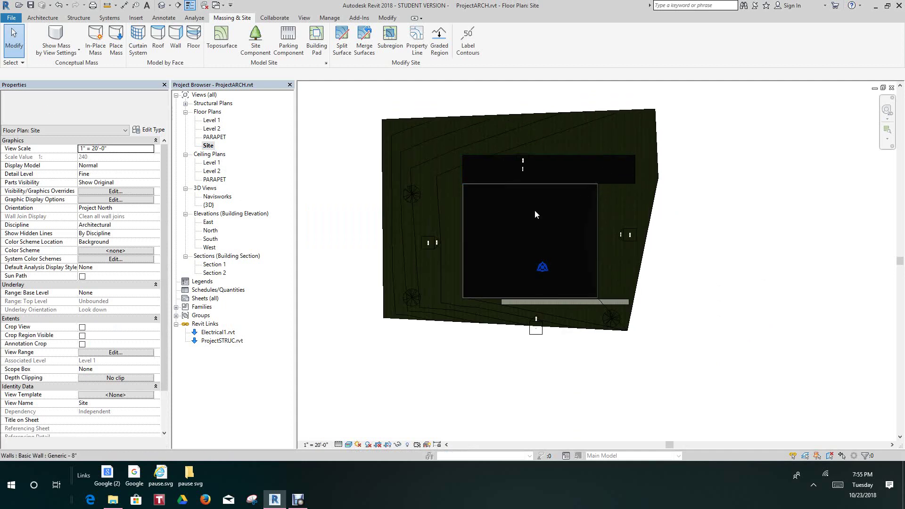
# - Place four Red Ash - 25' site component trees in the grass north of the asphalt strip, two toward each end
pyautogui.scroll(3, 457, 228)
pyautogui.moveTo(417, 183); pyautogui.dragTo(417, 261, button='middle')
pyautogui.scroll(-1, 416, 261)
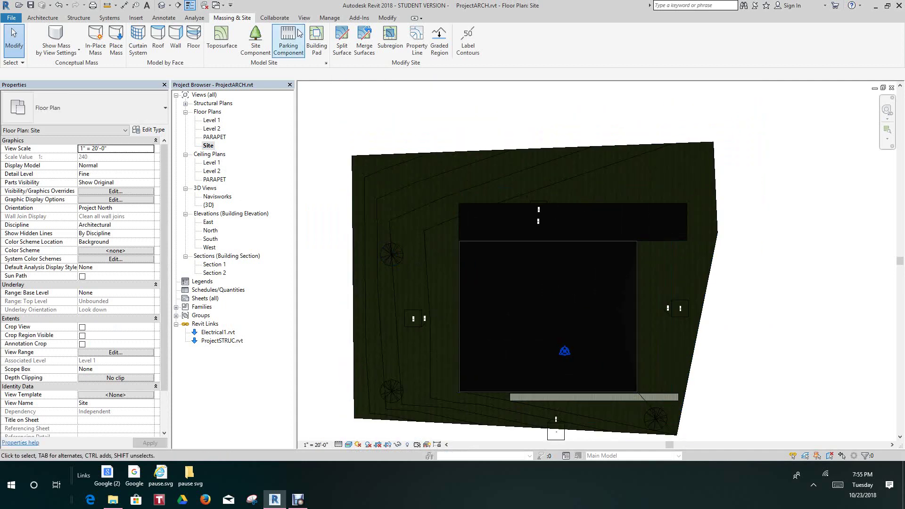
pyautogui.click(255, 39)
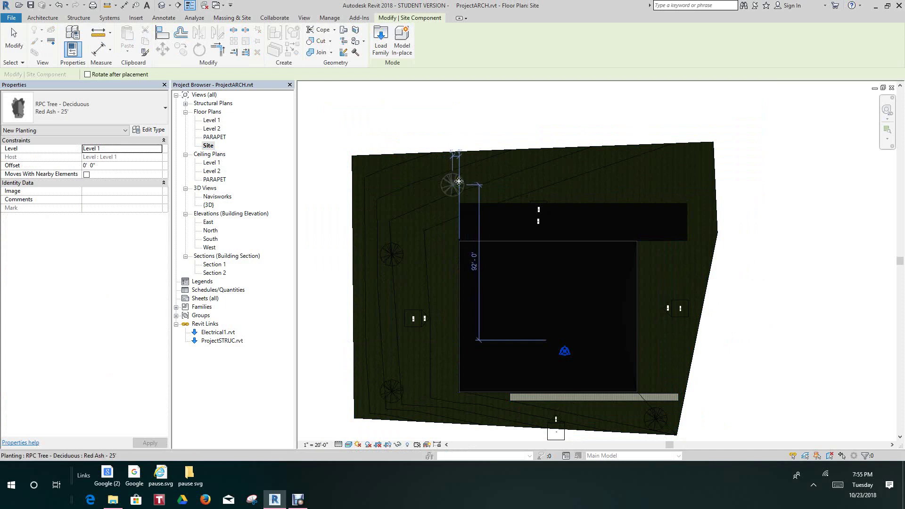
pyautogui.click(458, 181)
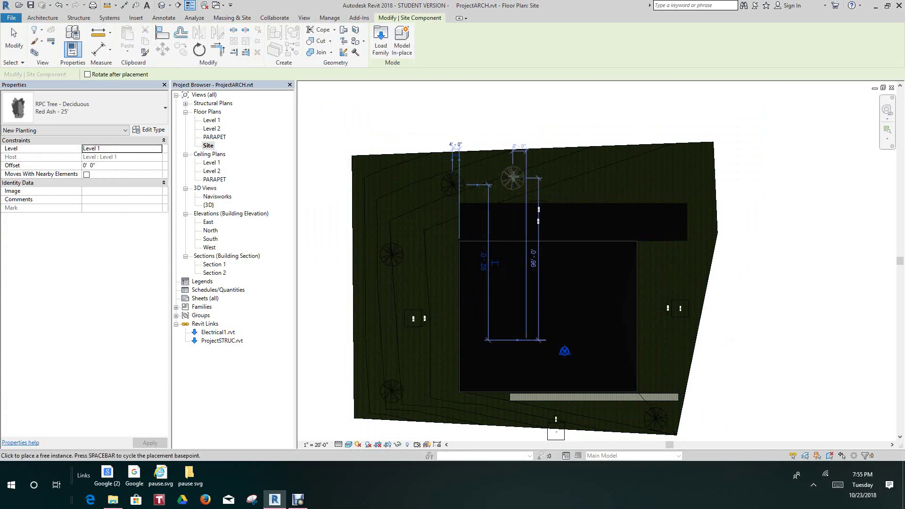
pyautogui.click(513, 177)
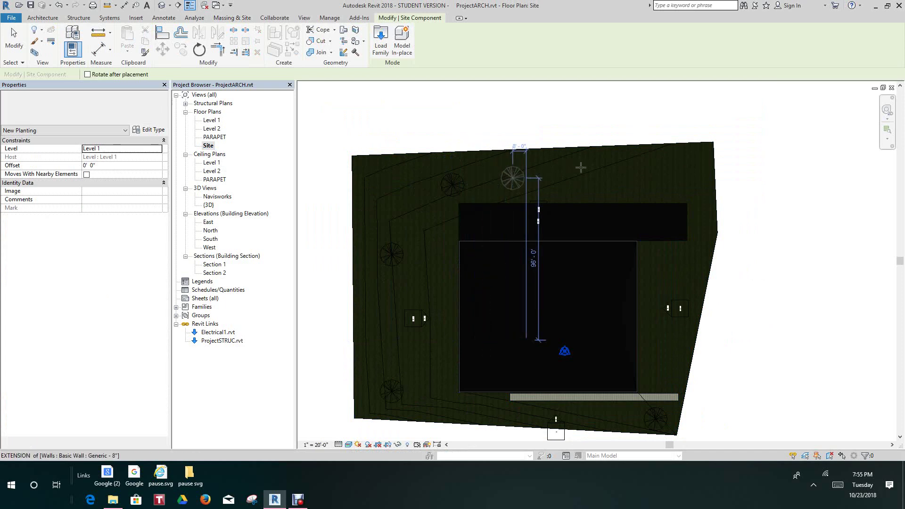
pyautogui.click(612, 179)
pyautogui.click(662, 177)
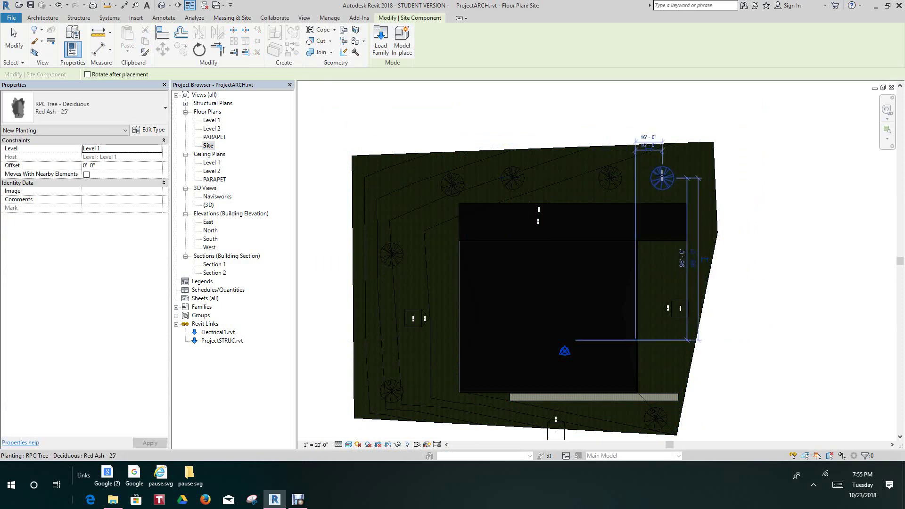
pyautogui.rightClick(642, 173)
pyautogui.click(655, 179)
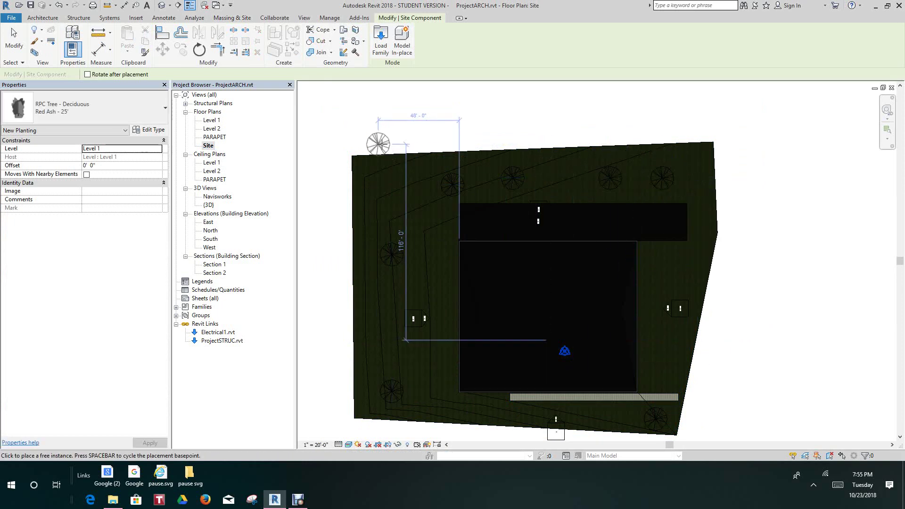
pyautogui.rightClick(383, 139)
pyautogui.click(403, 148)
pyautogui.scroll(-2, 404, 148)
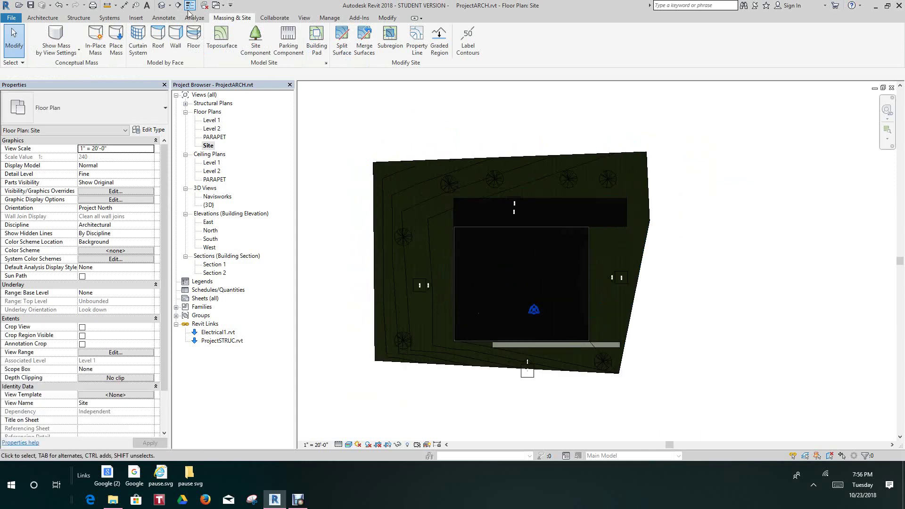
# - Set the 3D view's visual style to Realistic so the trees and surfaces are rendered with their materials
pyautogui.click(161, 6)
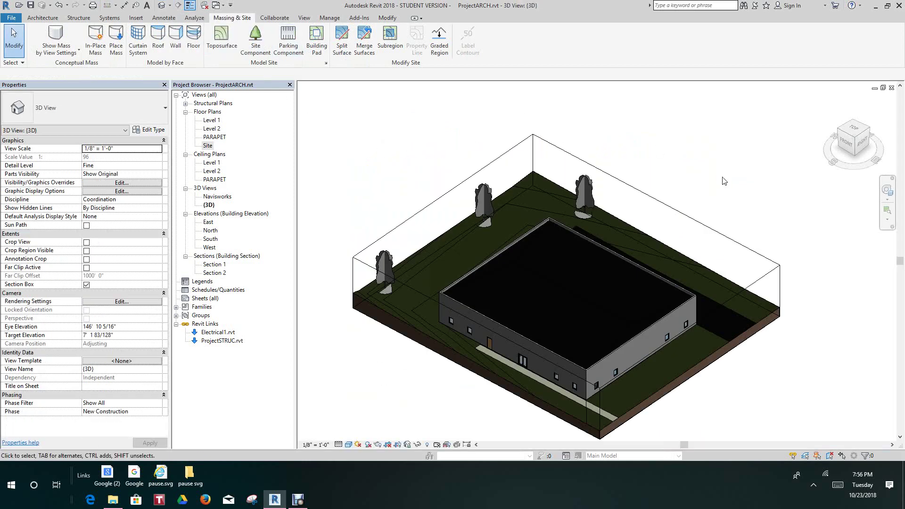
pyautogui.scroll(-2, 685, 237)
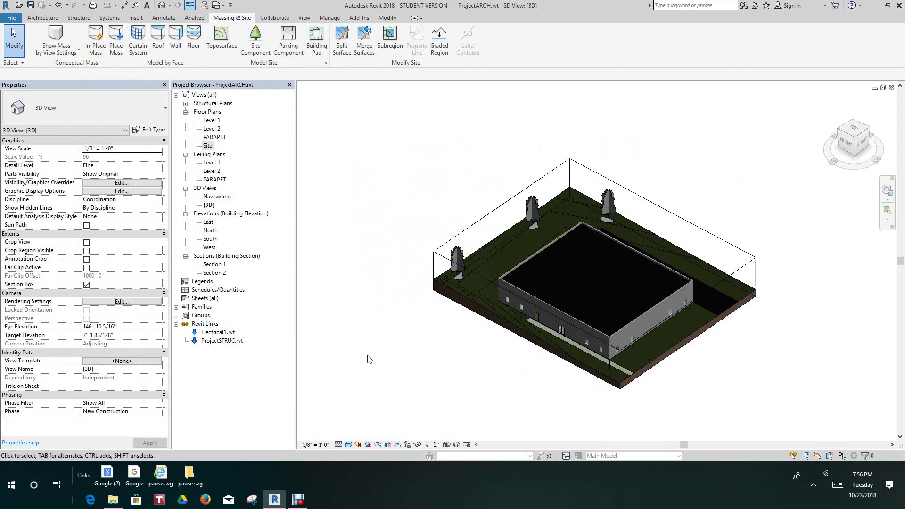
pyautogui.click(350, 446)
pyautogui.click(363, 426)
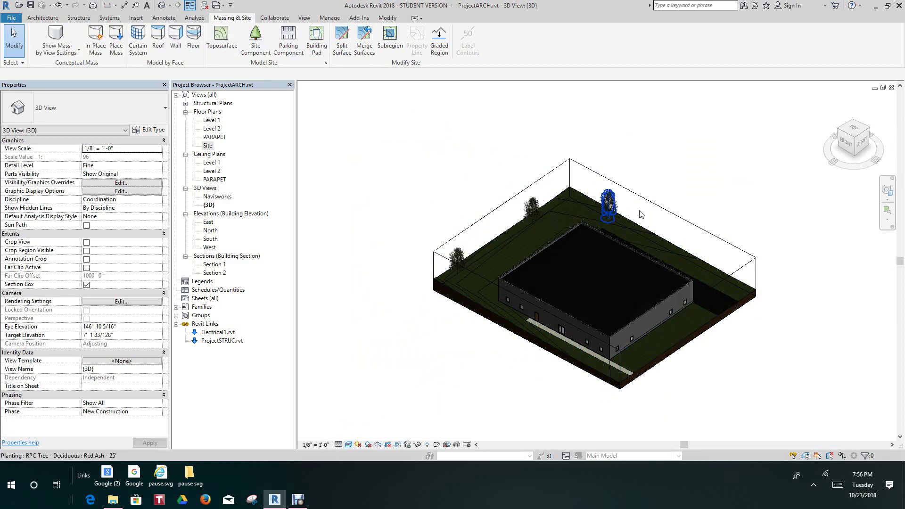
pyautogui.scroll(2, 659, 220)
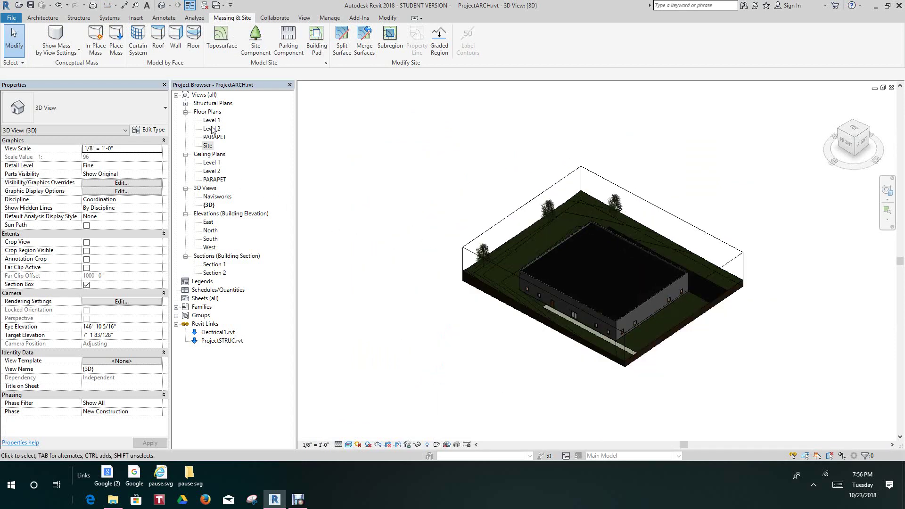
# - In the Site floor plan, move the three trees north of the asphalt southward into one row close to its edge
pyautogui.doubleClick(208, 146)
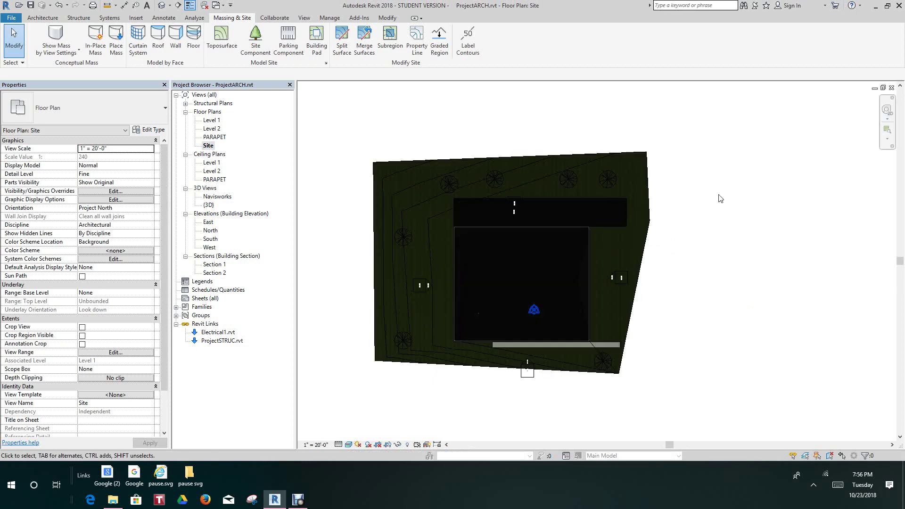
pyautogui.moveTo(446, 180)
pyautogui.mouseDown()
pyautogui.moveTo(431, 198)
pyautogui.moveTo(448, 197)
pyautogui.mouseUp()
pyautogui.scroll(-1, 448, 197)
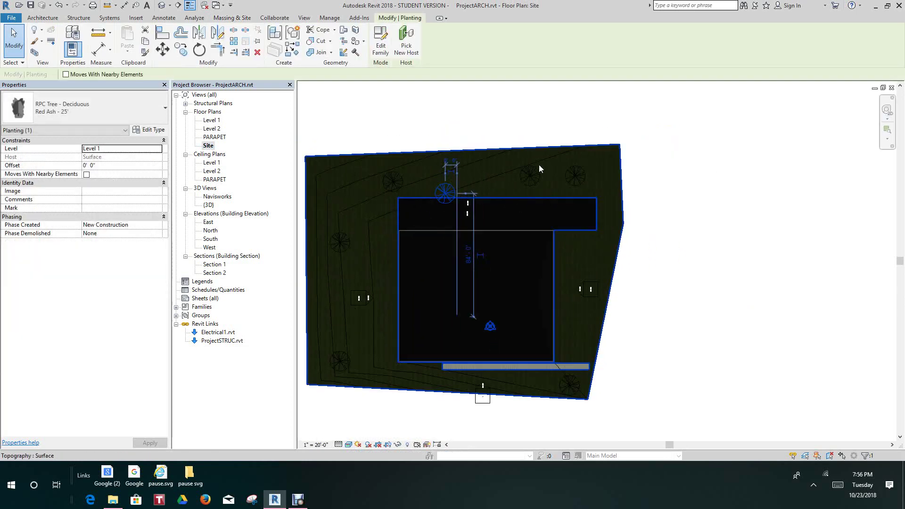
pyautogui.click(531, 178)
pyautogui.moveTo(532, 190); pyautogui.dragTo(528, 196)
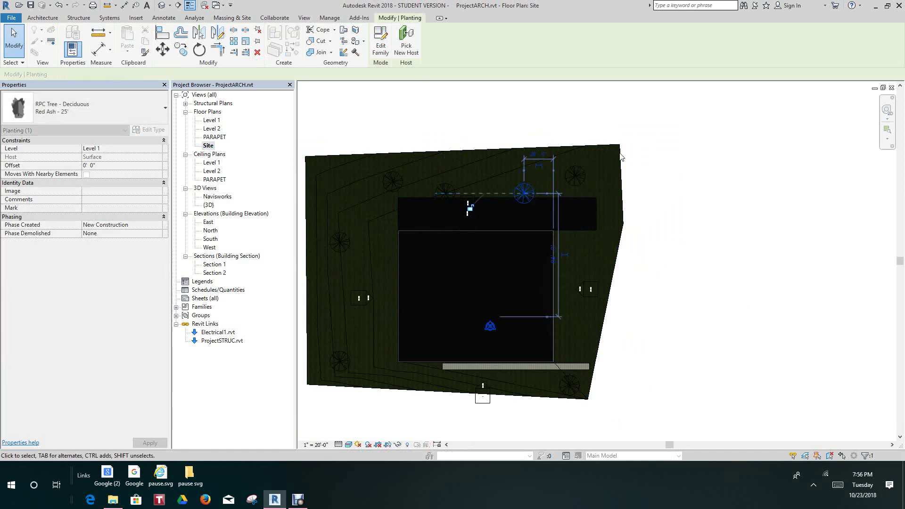
pyautogui.moveTo(585, 175); pyautogui.dragTo(589, 193)
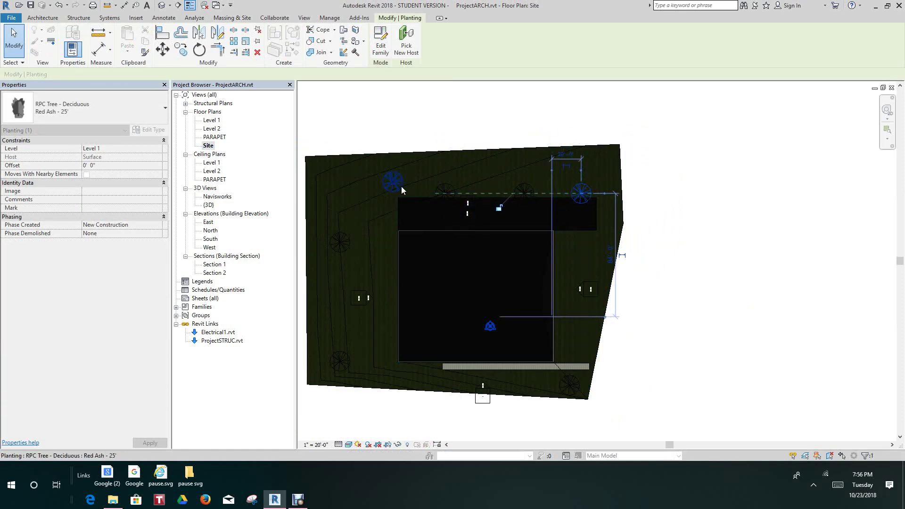
# - Align the northwest tree with the north row, and move the two west trees in line below it, close to the building
pyautogui.moveTo(401, 185); pyautogui.dragTo(389, 198)
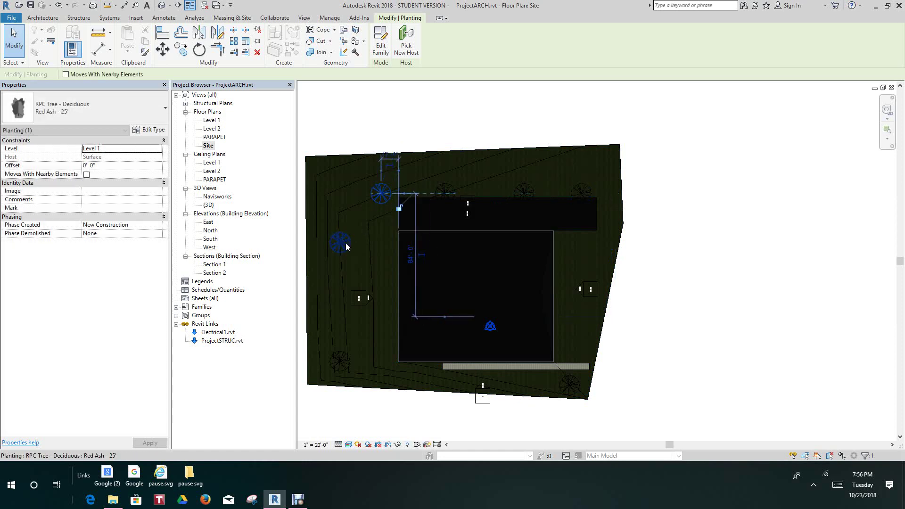
pyautogui.moveTo(346, 246); pyautogui.dragTo(383, 246)
pyautogui.moveTo(340, 361); pyautogui.dragTo(381, 355)
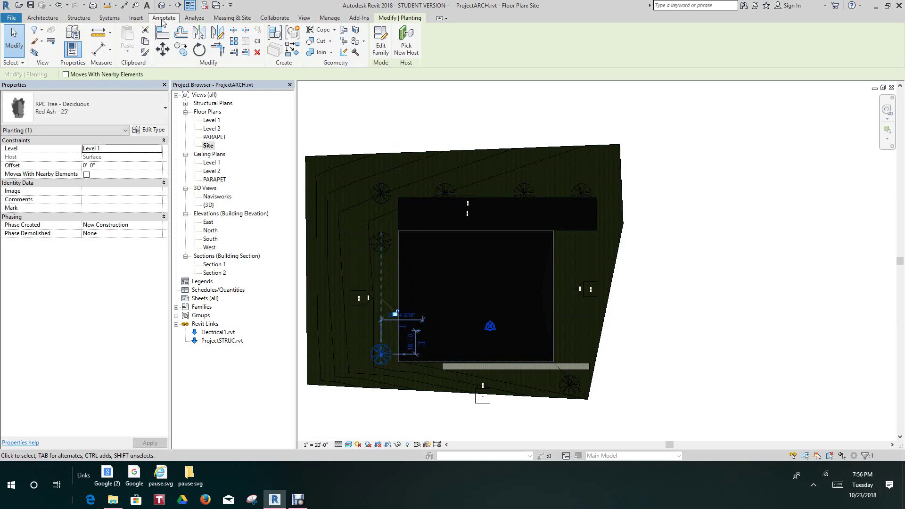
# - Examine the repositioned trees, the rear asphalt area and the front concrete walkway in the 3D view
pyautogui.click(162, 5)
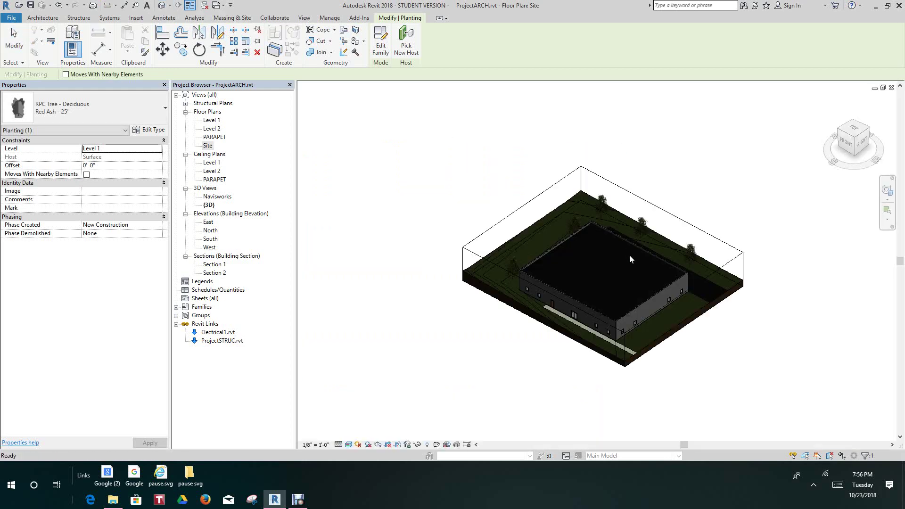
pyautogui.scroll(4, 750, 309)
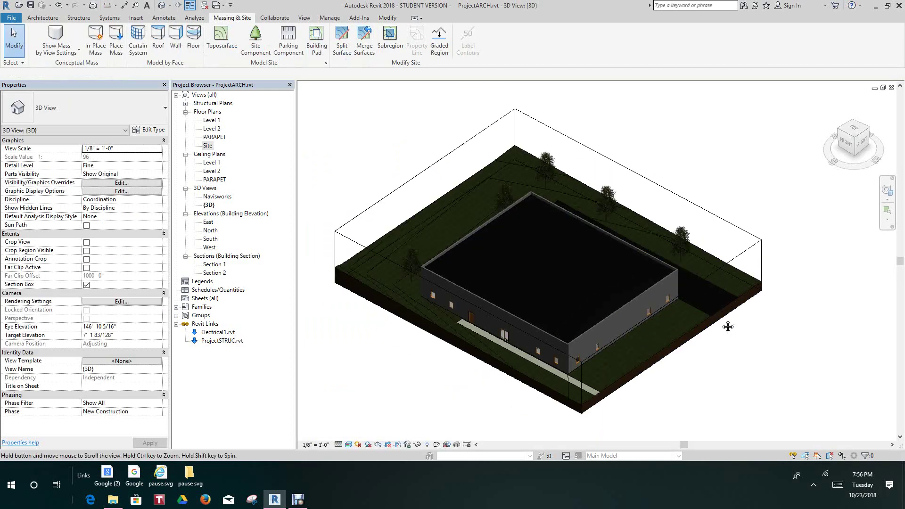
pyautogui.scroll(4, 733, 343)
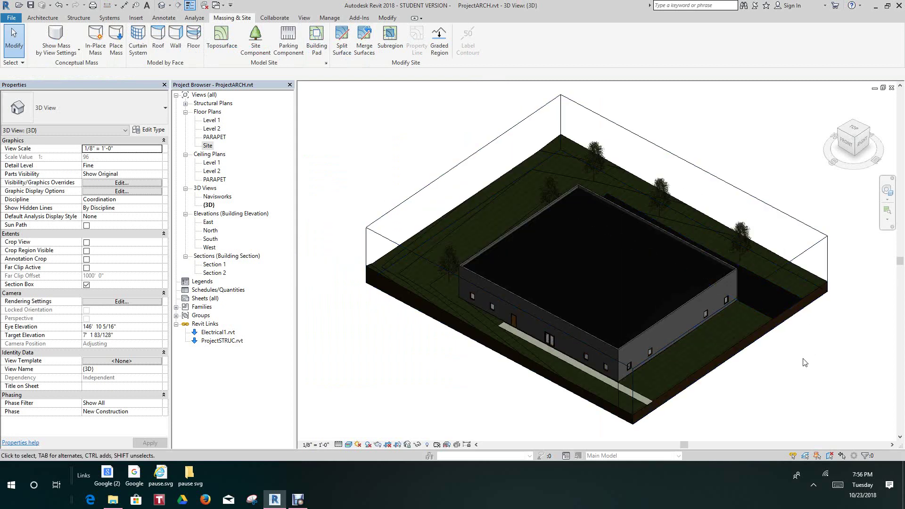
pyautogui.scroll(1, 785, 380)
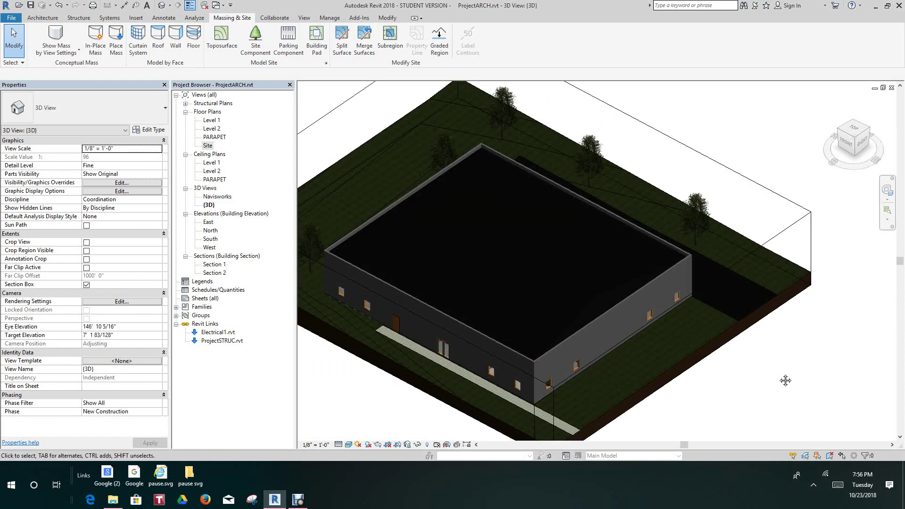
pyautogui.scroll(-2, 718, 381)
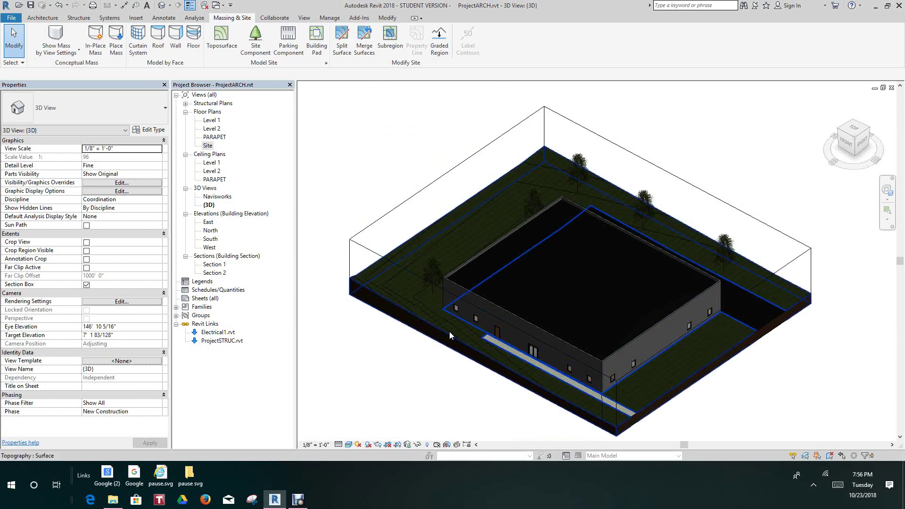
pyautogui.moveTo(704, 377); pyautogui.dragTo(705, 378, button='middle')
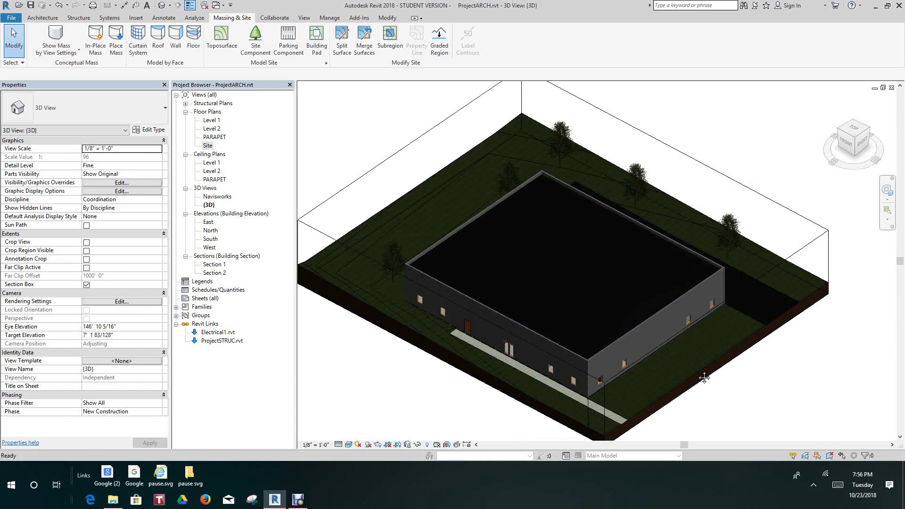
pyautogui.scroll(2, 714, 380)
pyautogui.scroll(5, 631, 397)
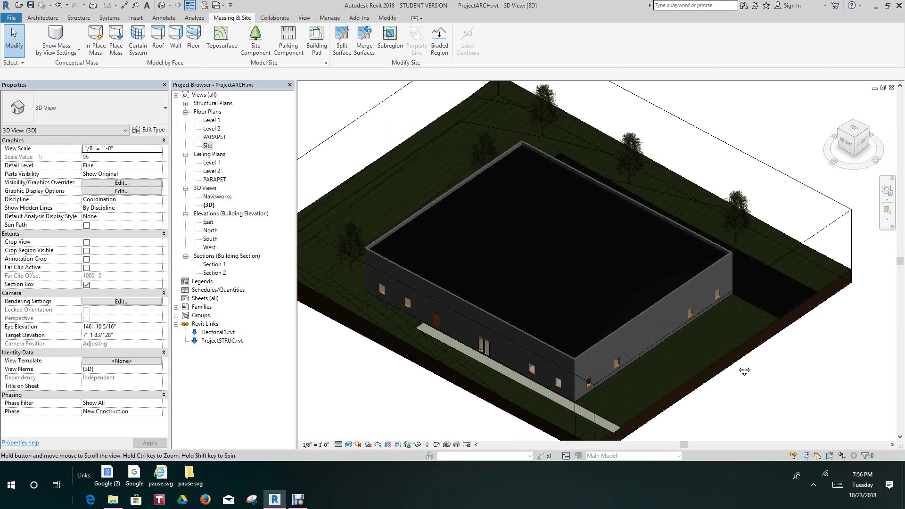
pyautogui.scroll(-6, 632, 371)
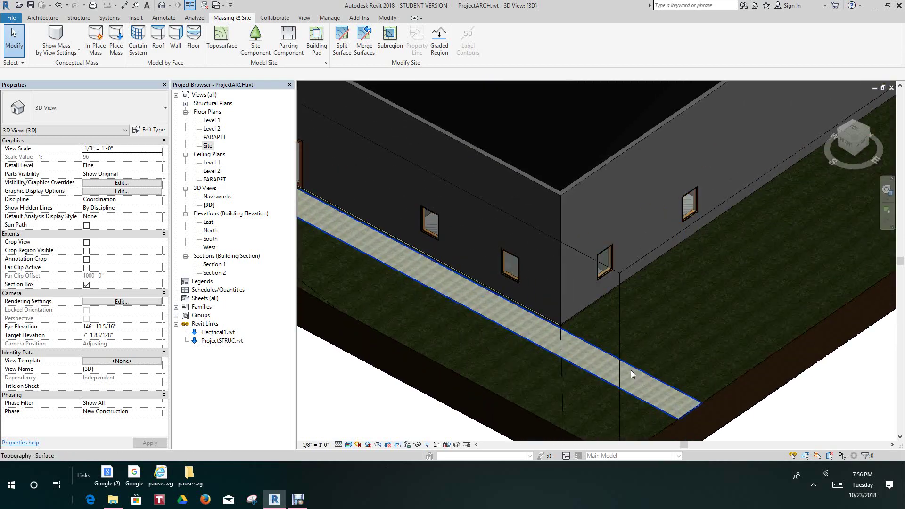
pyautogui.scroll(-5, 747, 366)
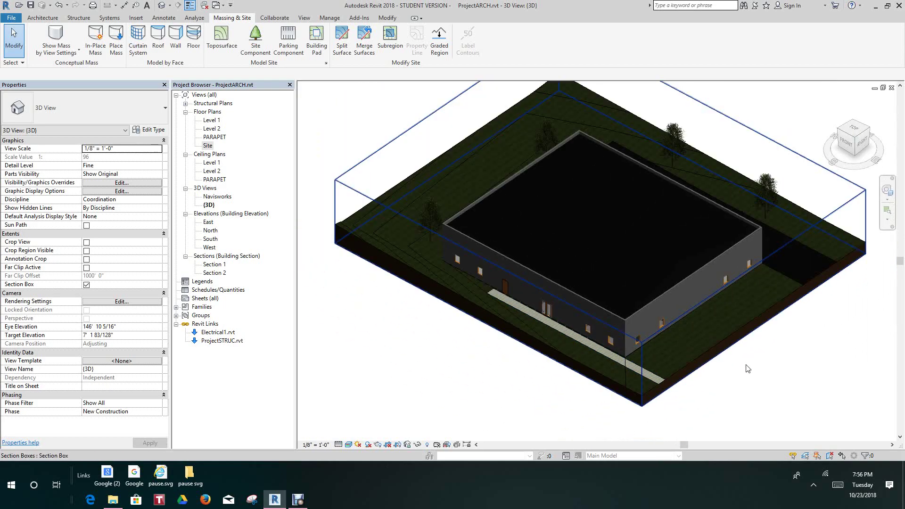
pyautogui.scroll(1, 631, 424)
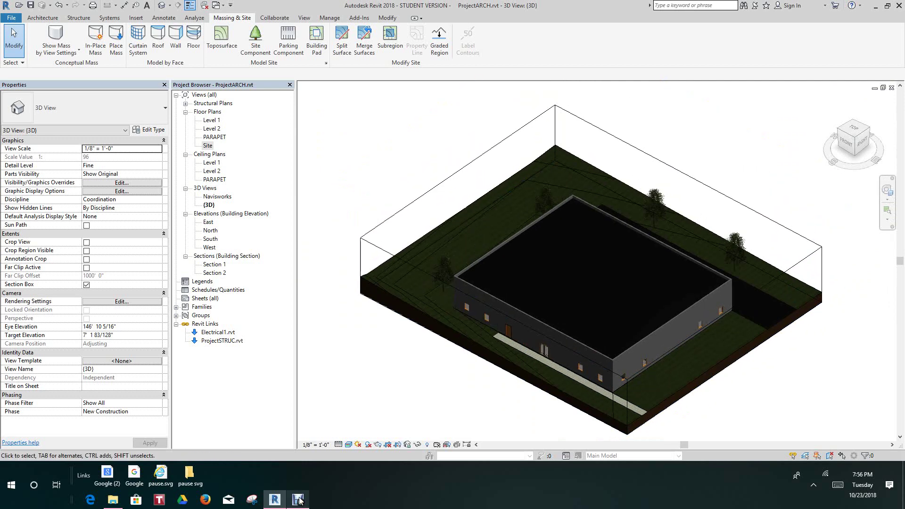
pyautogui.click(298, 499)
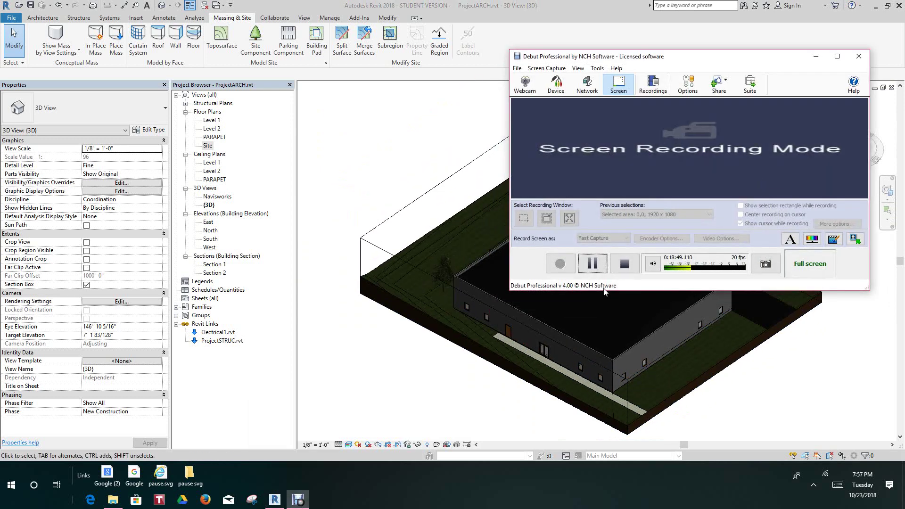